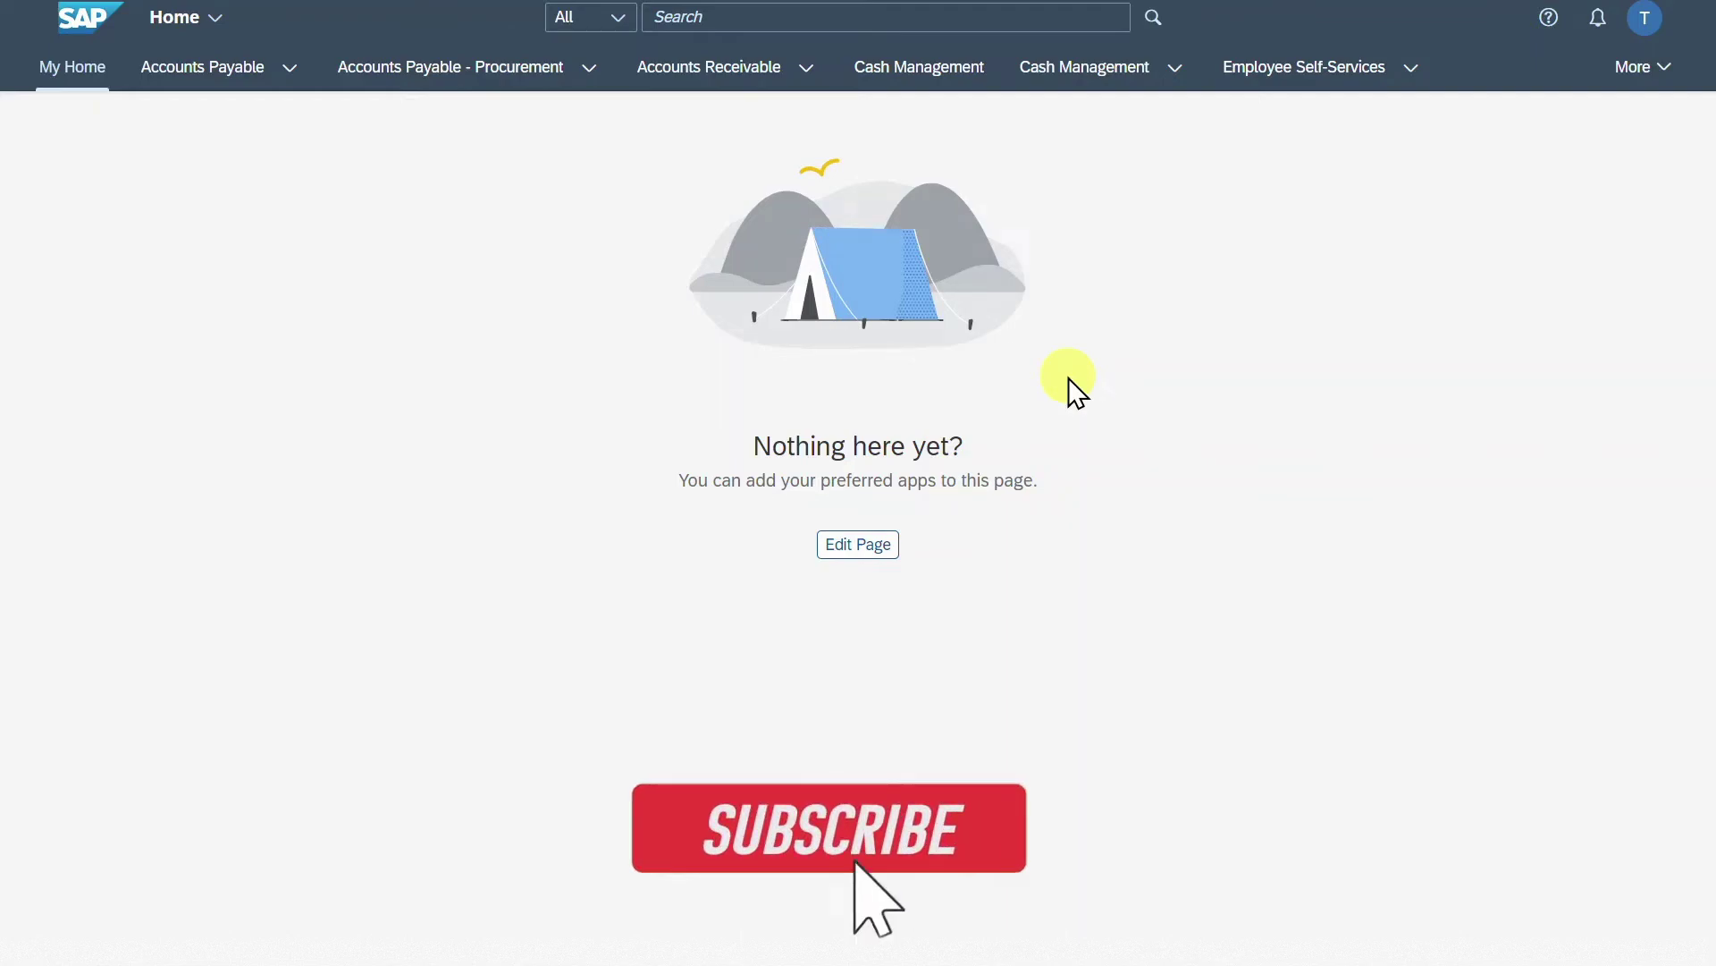
Search the launchpad for 'display' and launch the Display Document Flow app.
{"action": "left_click", "coordinate": [805, 18]}
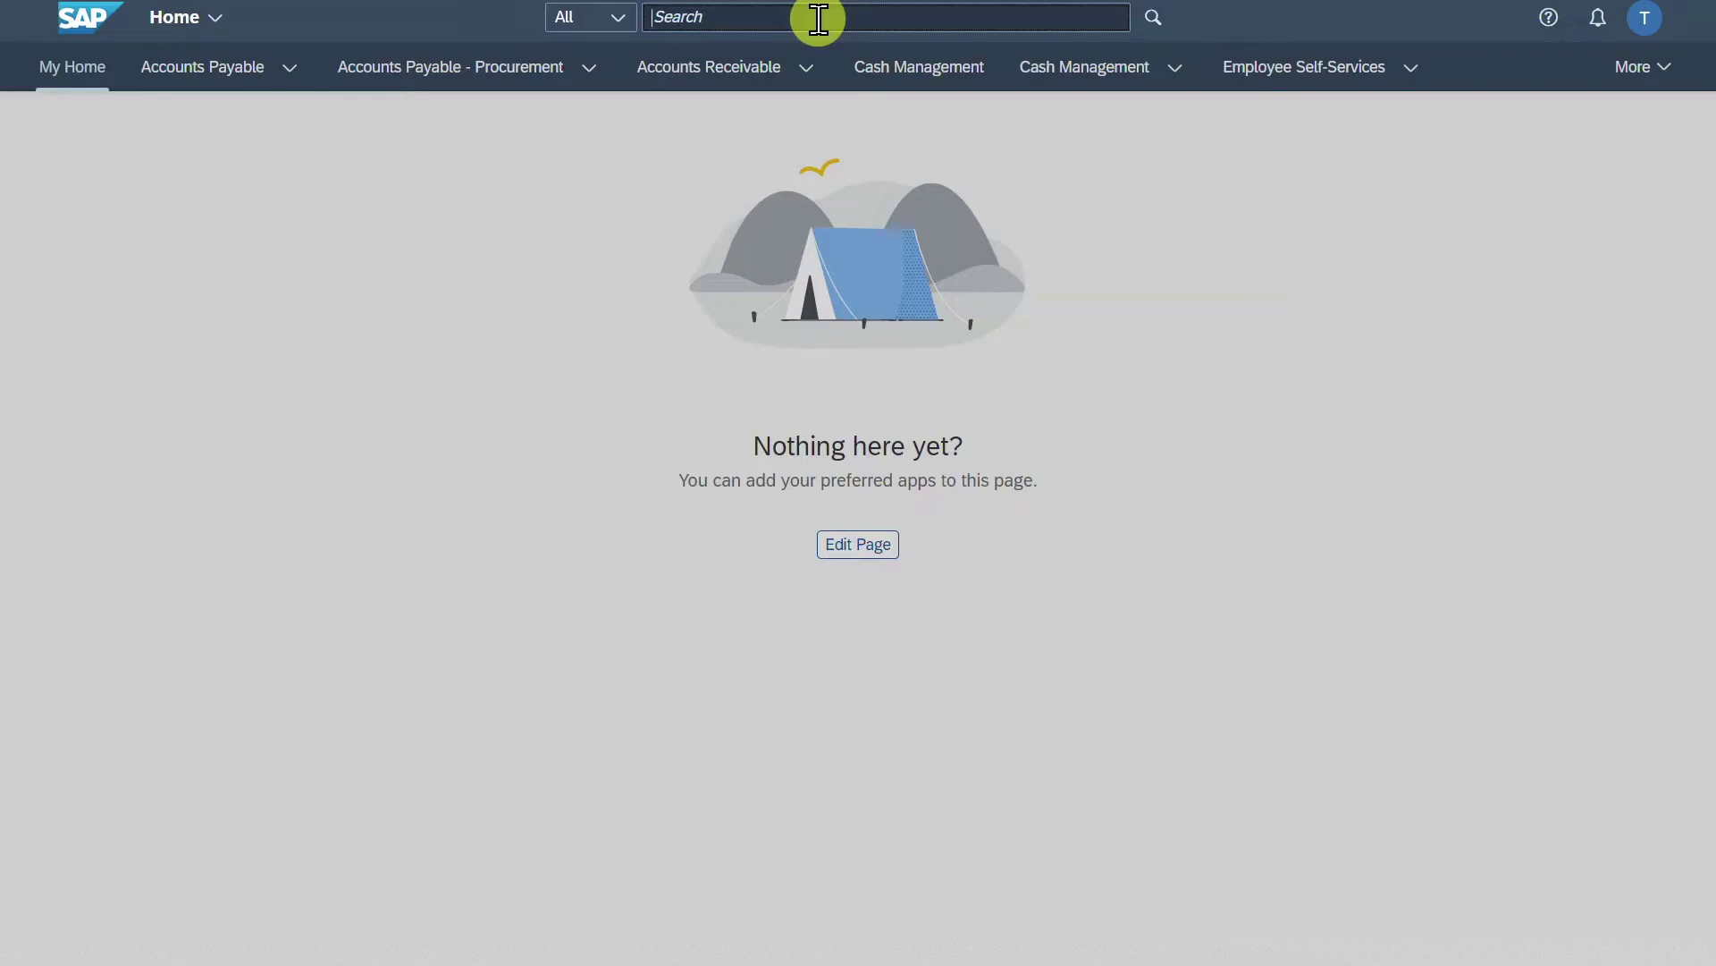
{"action": "type", "text": "display docu"}
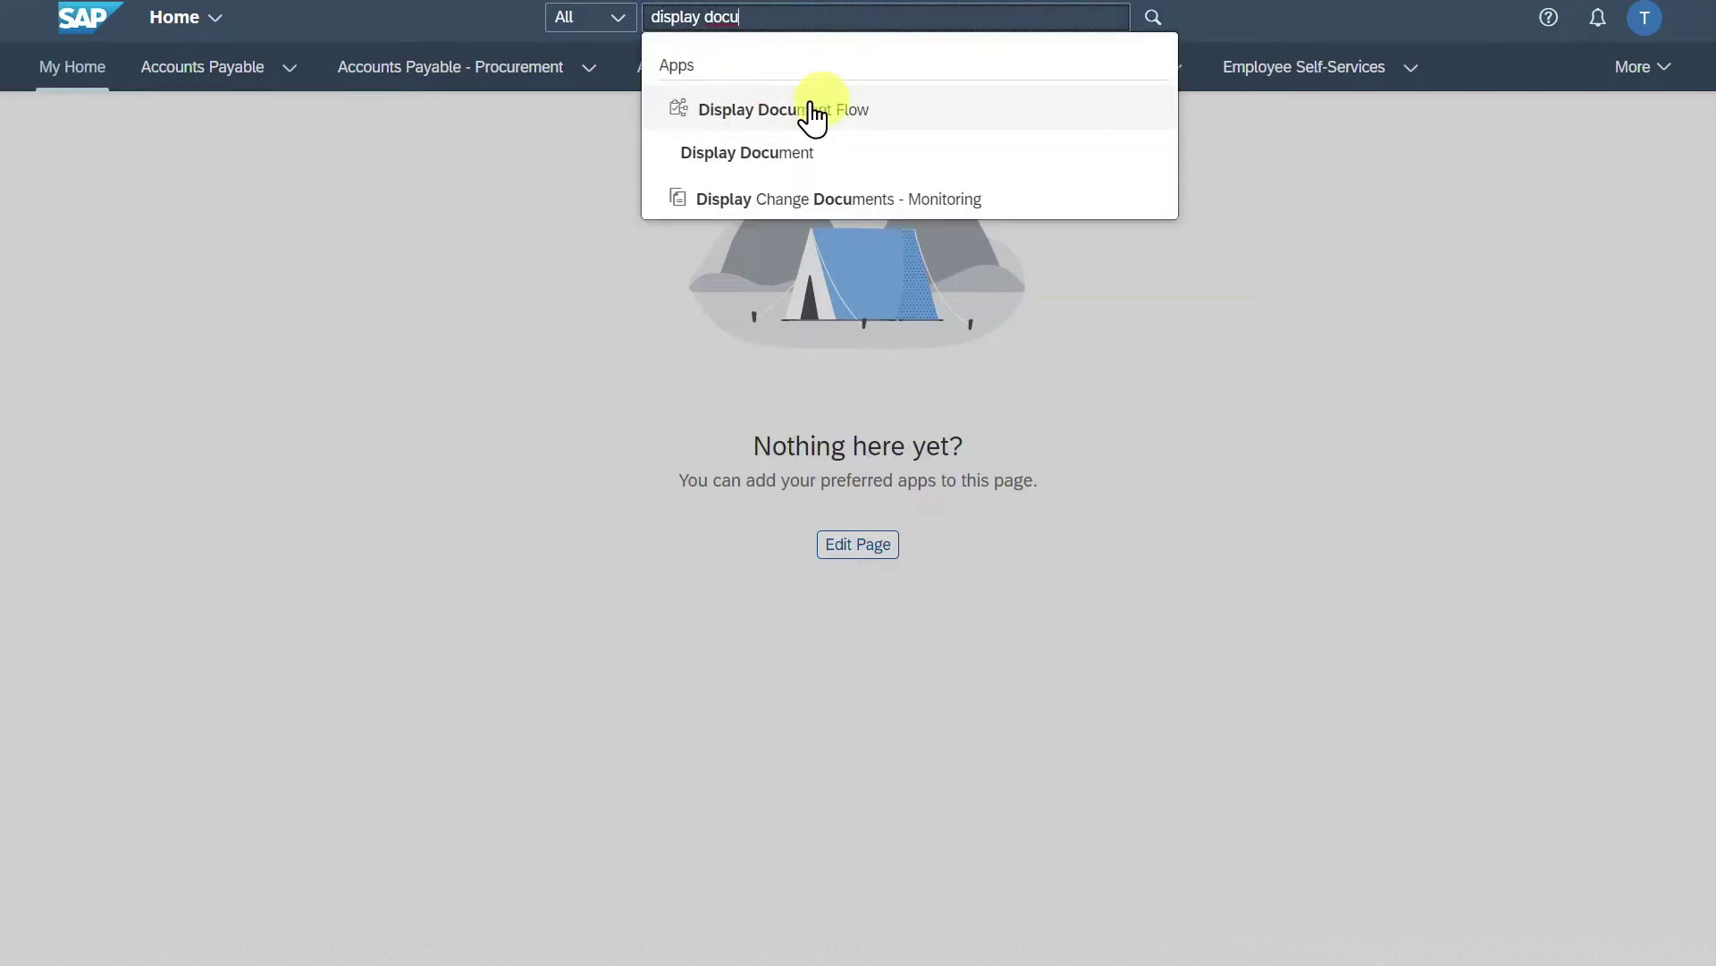
{"action": "left_click", "coordinate": [776, 106]}
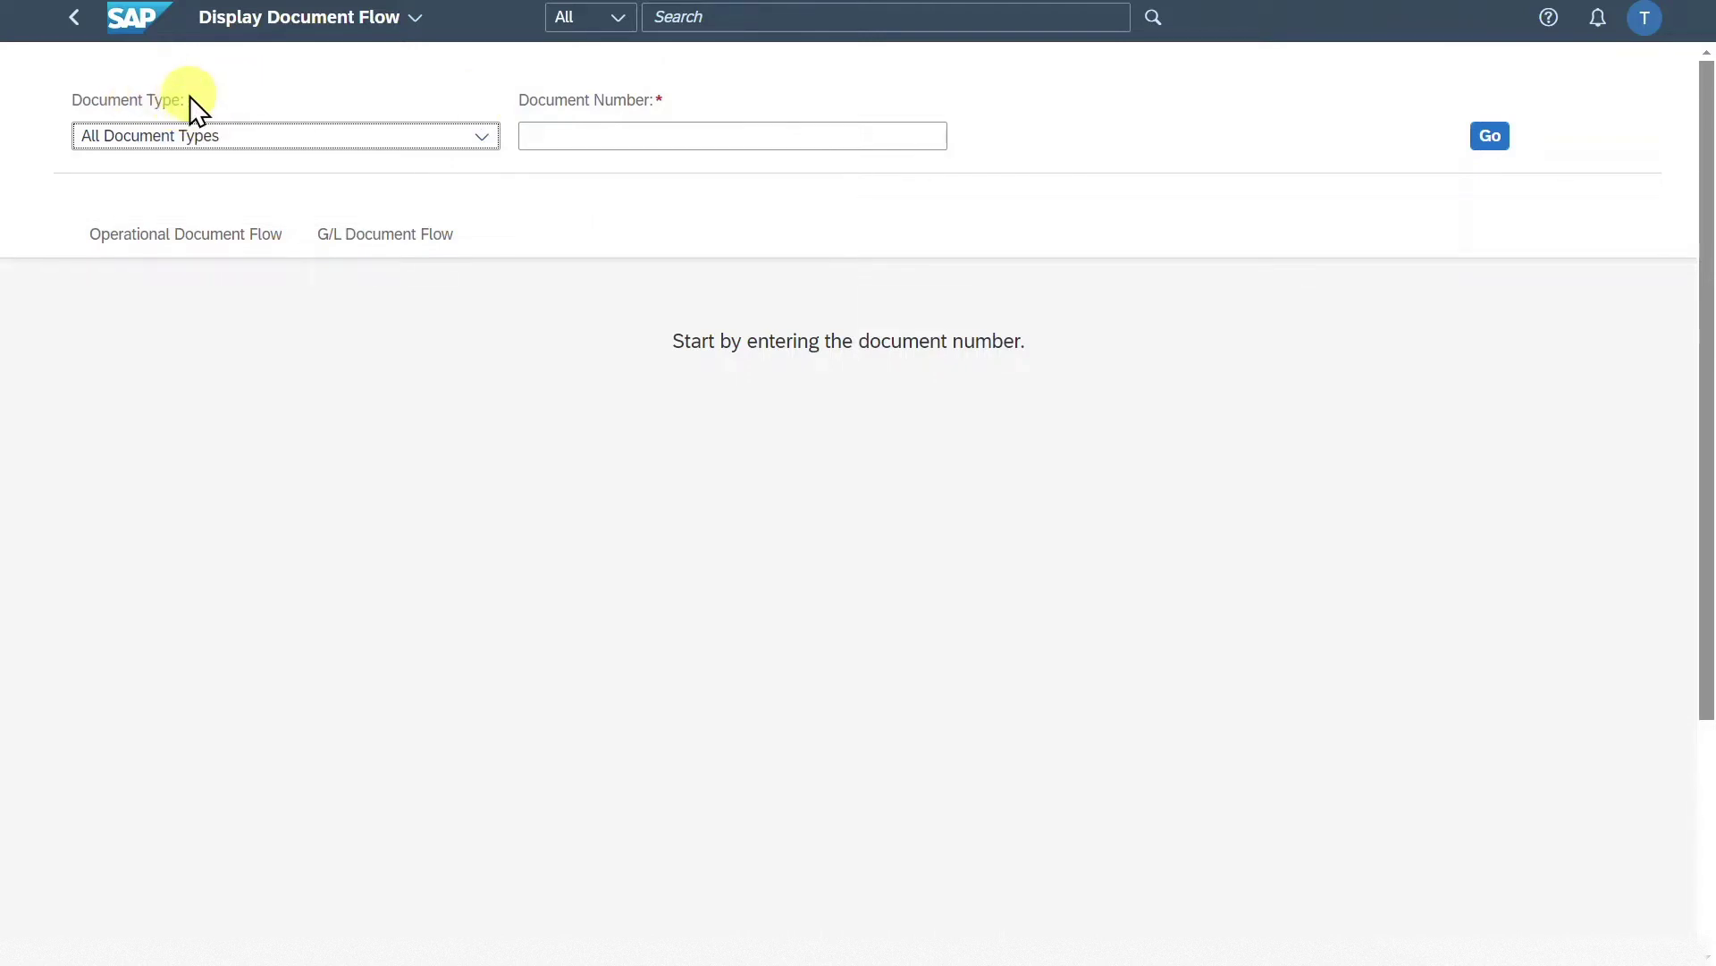
Load the document flow for sales document 23 with document type Sales Document.
{"action": "left_click", "coordinate": [486, 140]}
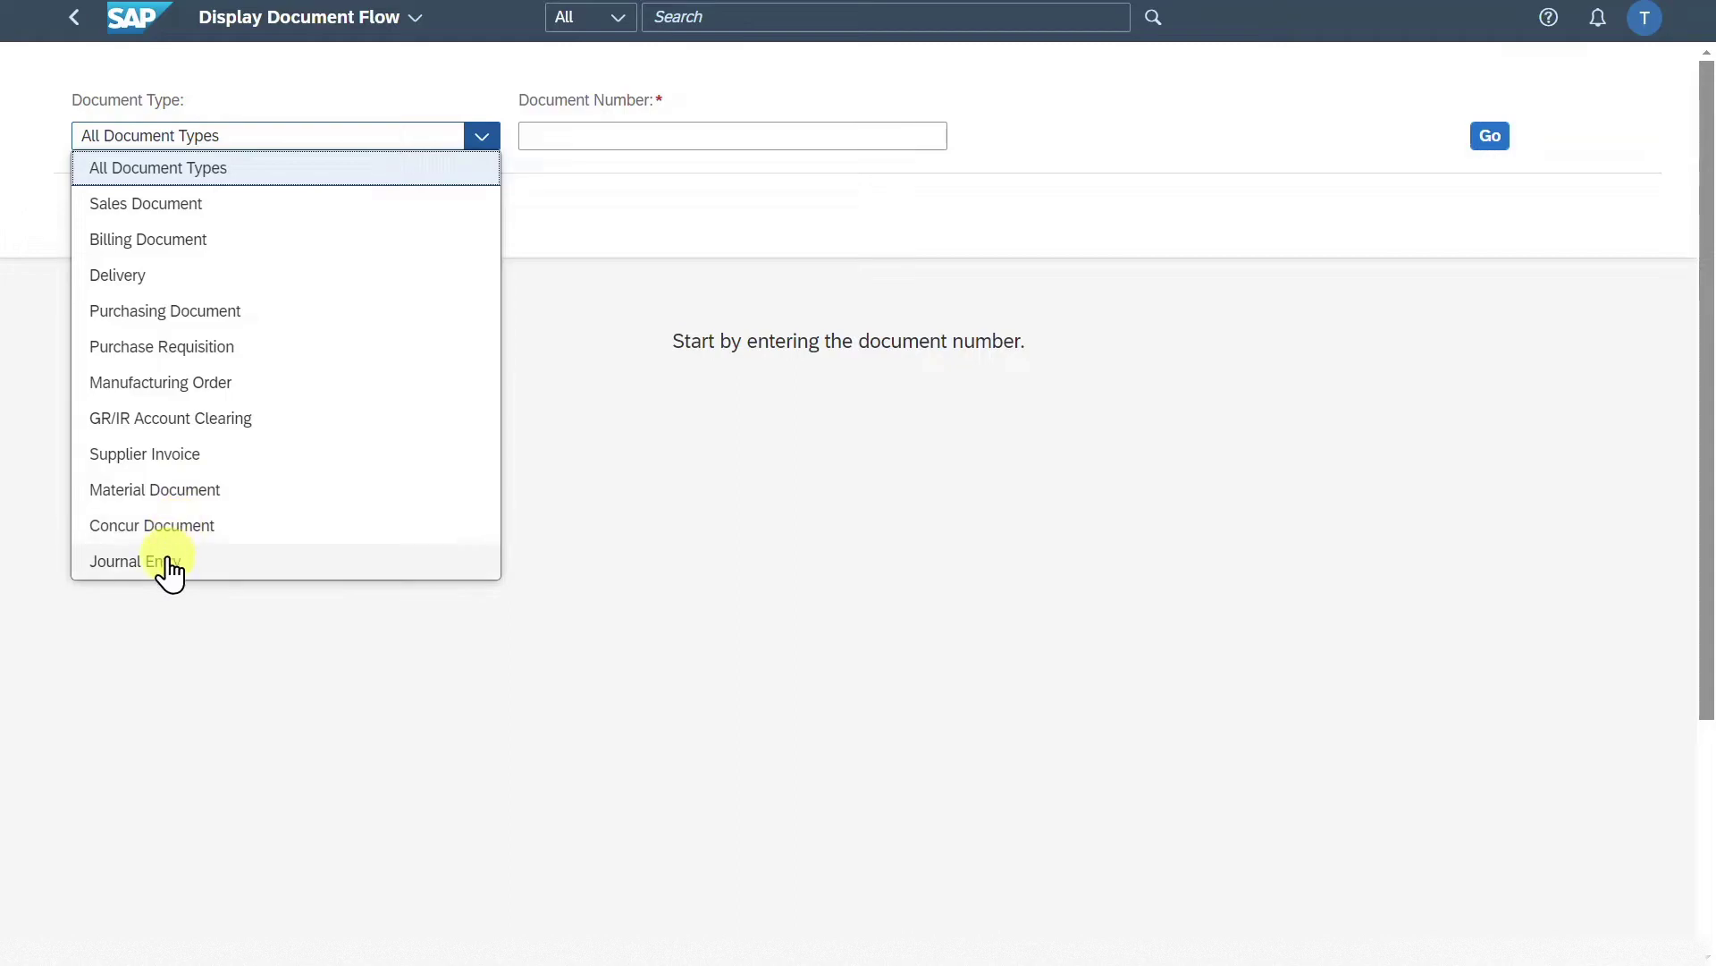
{"action": "left_click", "coordinate": [249, 214]}
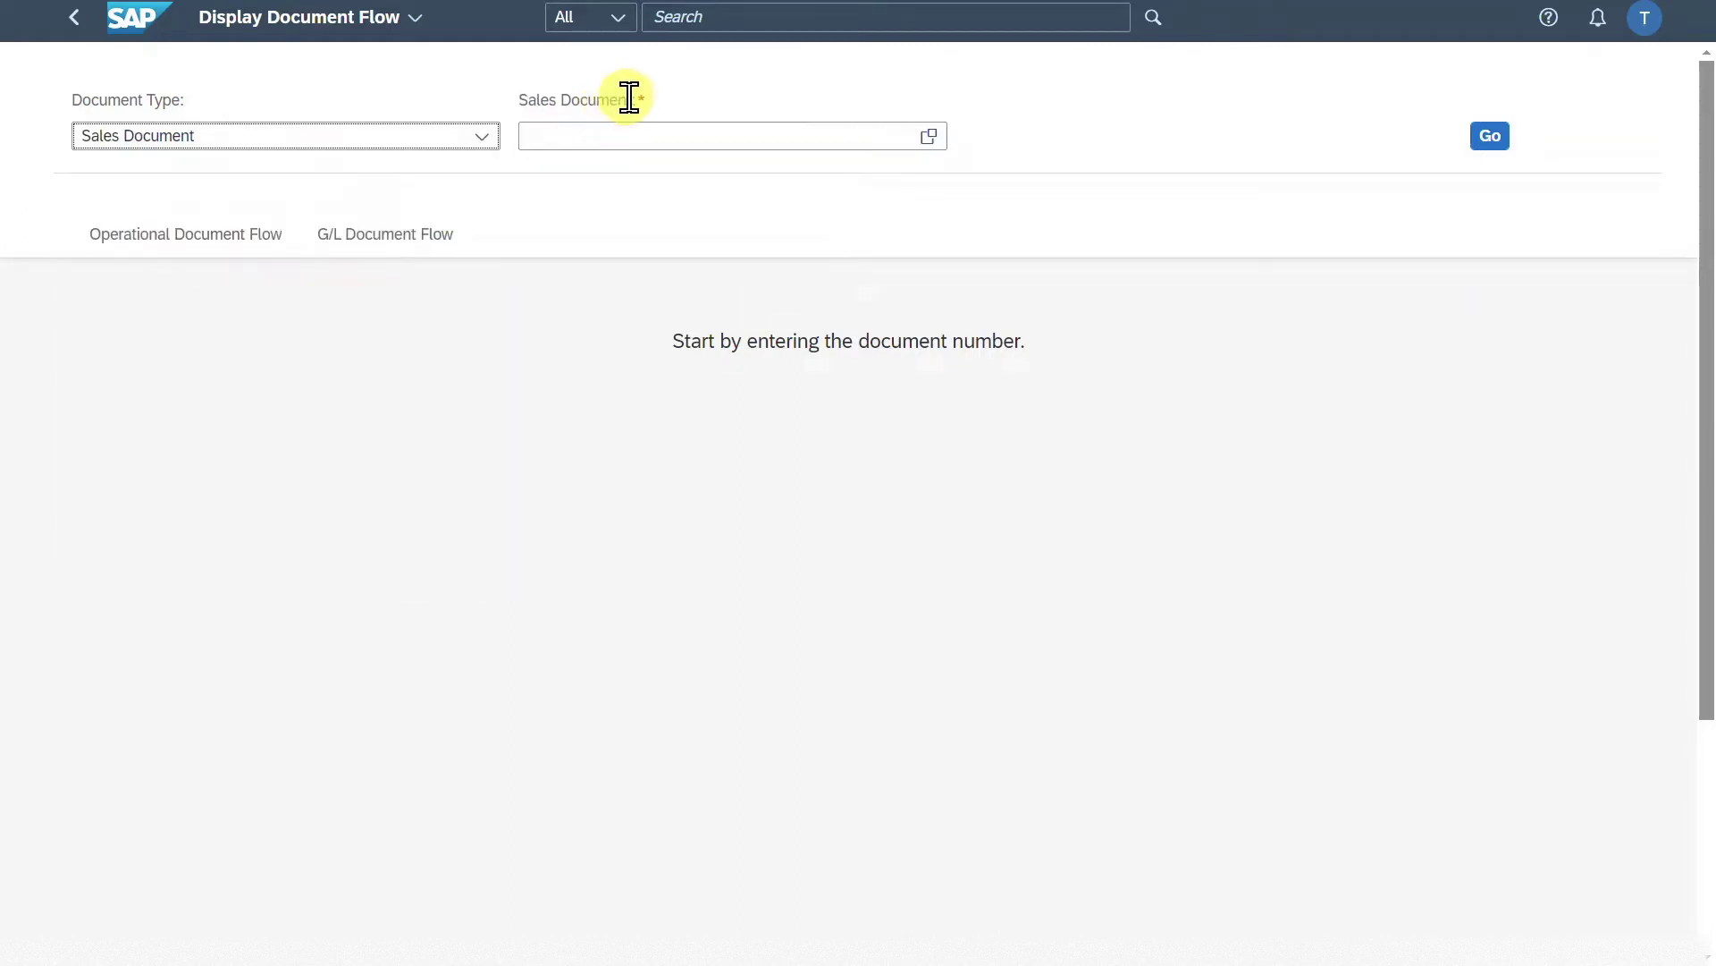
{"action": "left_click", "coordinate": [684, 133]}
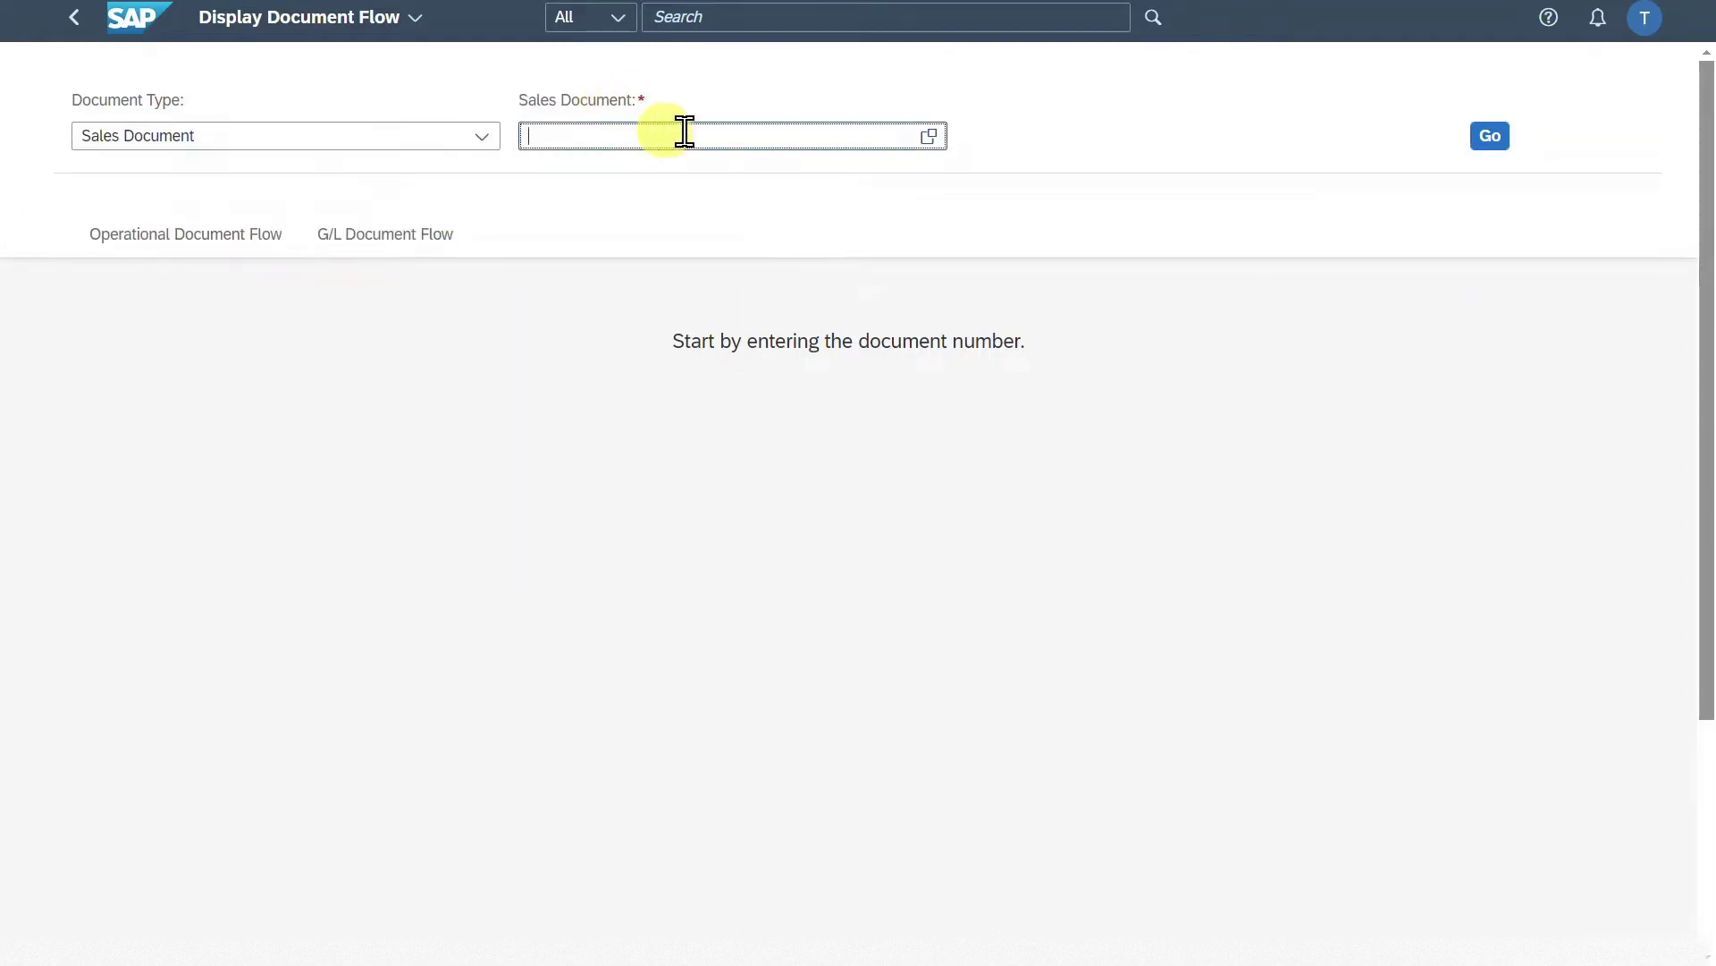
{"action": "left_click", "coordinate": [929, 136]}
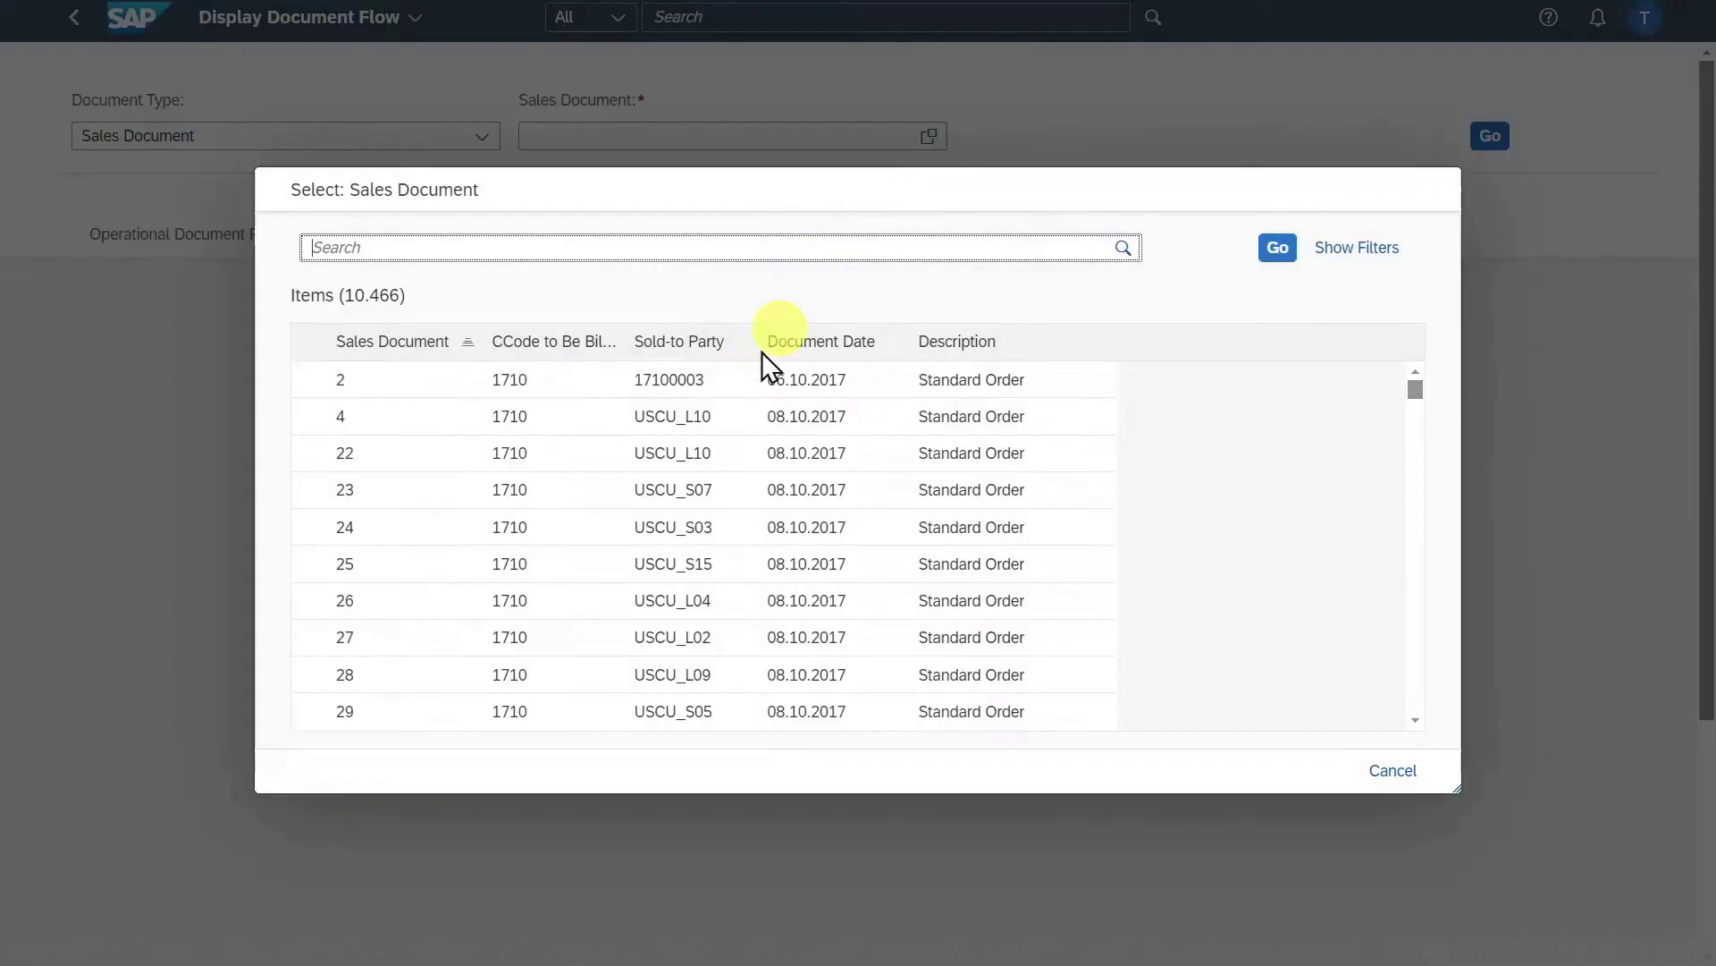
{"action": "left_click", "coordinate": [536, 492]}
{"action": "left_click", "coordinate": [1491, 135]}
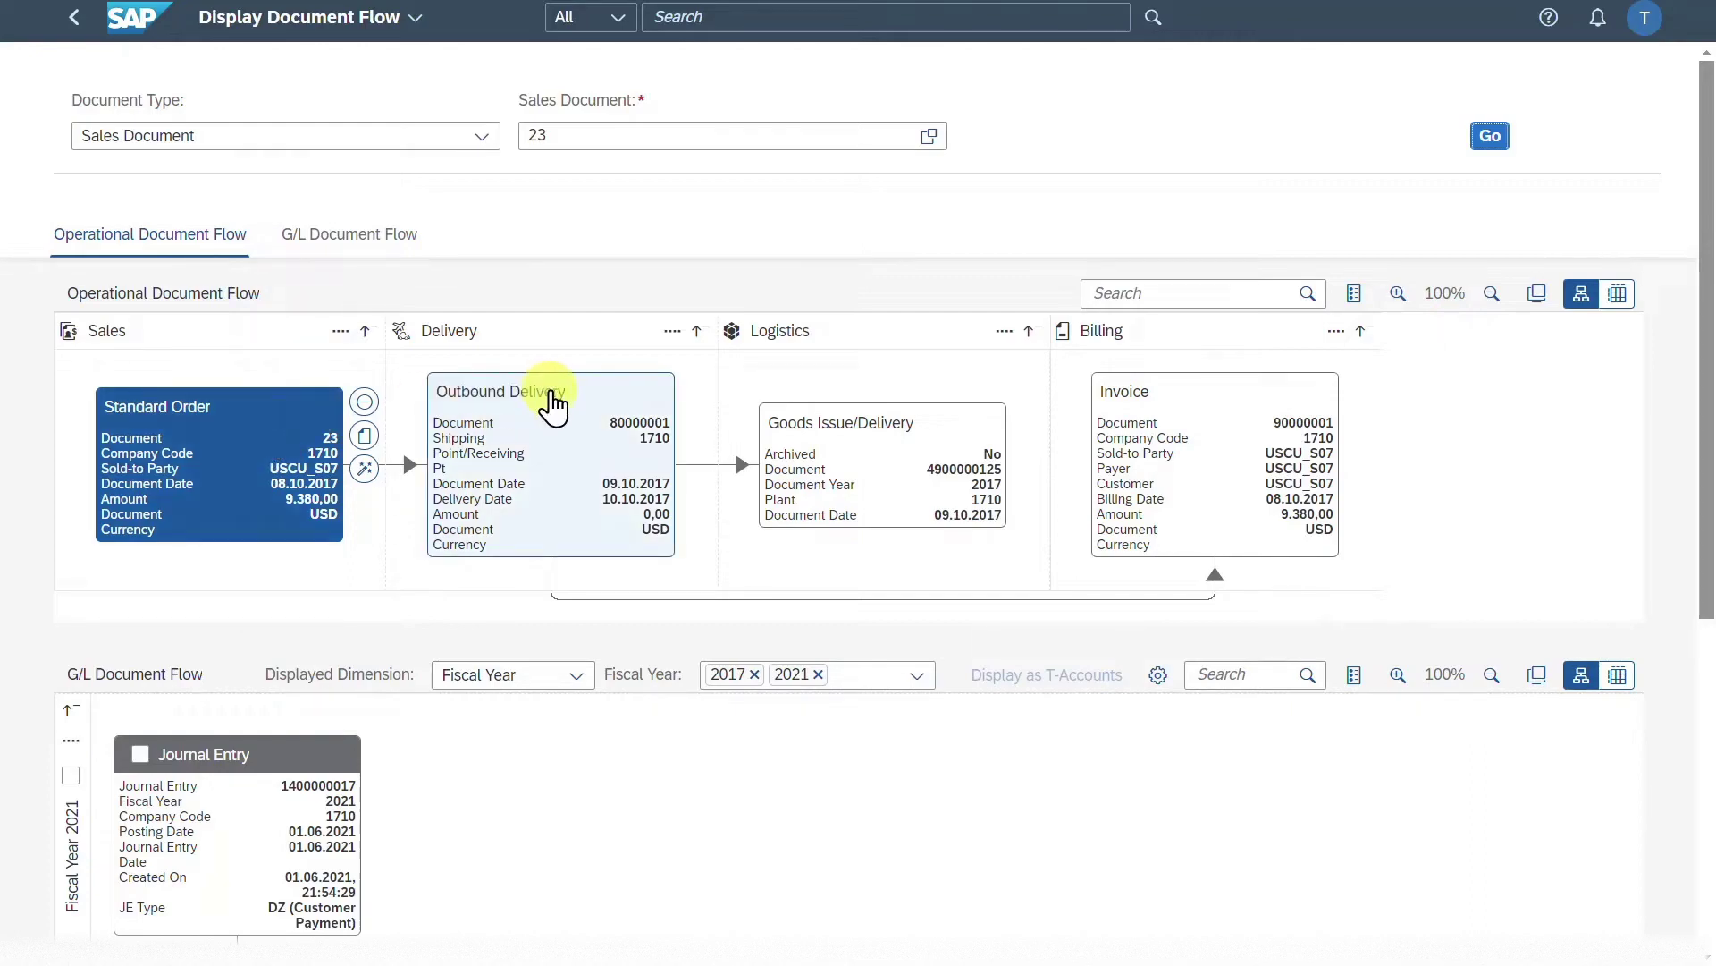
Select the Outbound Delivery and Standard Order nodes, then collapse and re-expand the Sales column.
{"action": "left_click", "coordinate": [552, 404]}
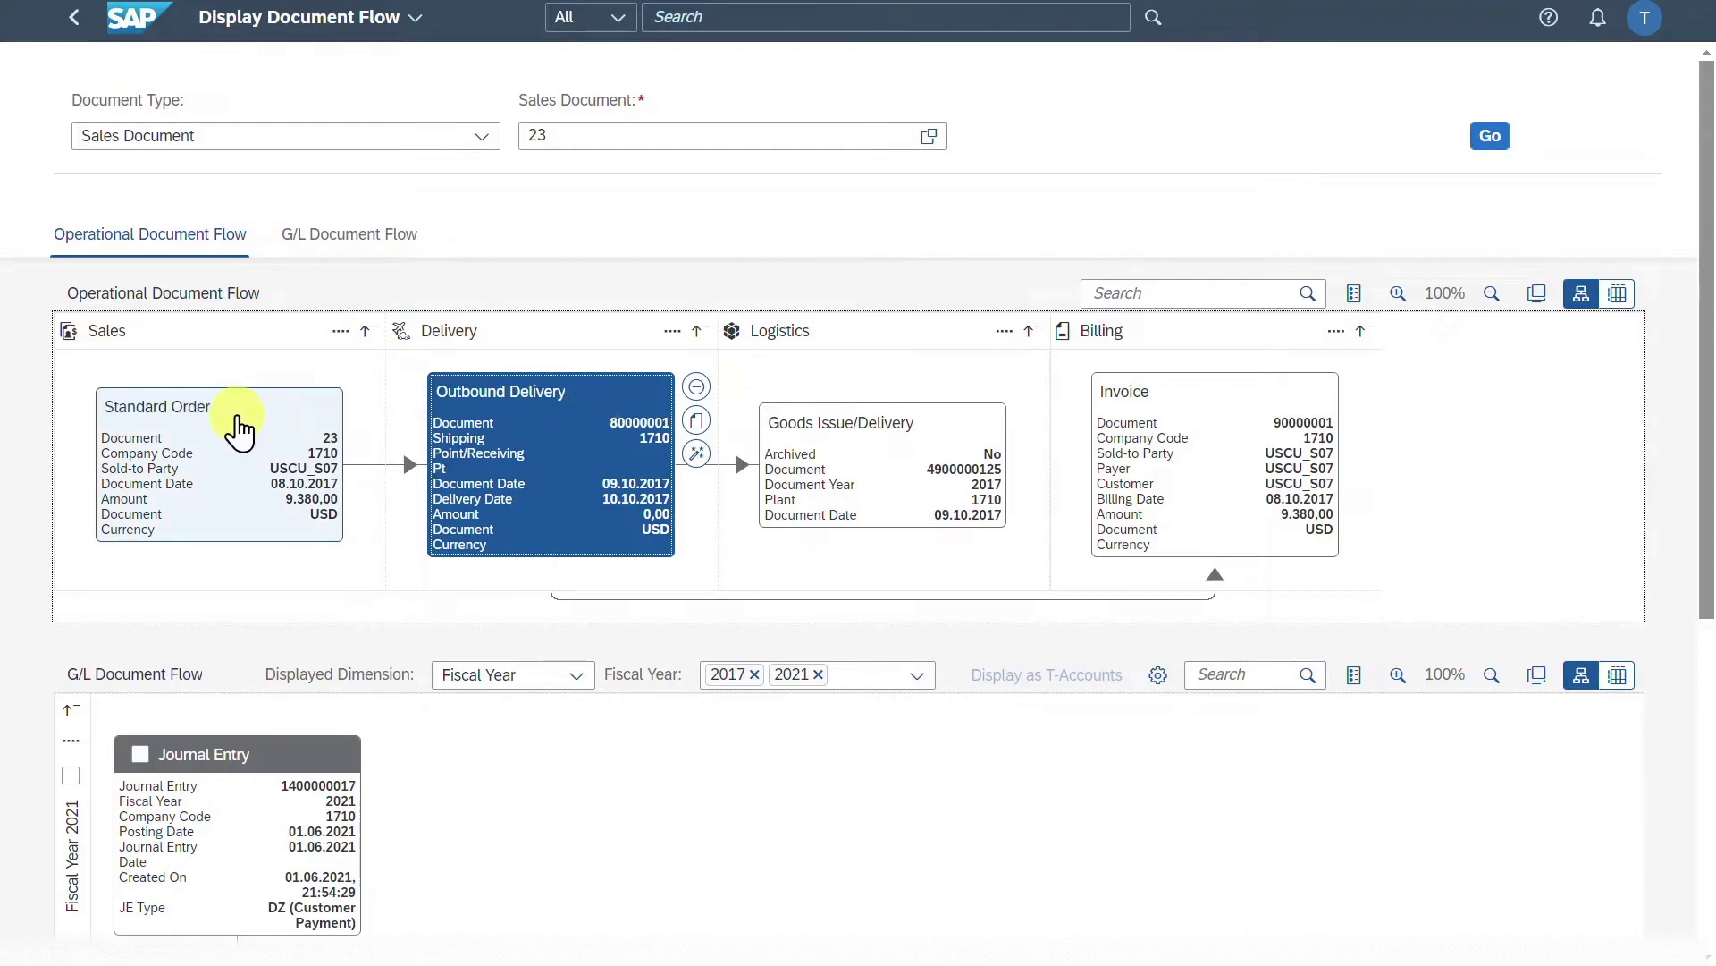
{"action": "left_click", "coordinate": [240, 431]}
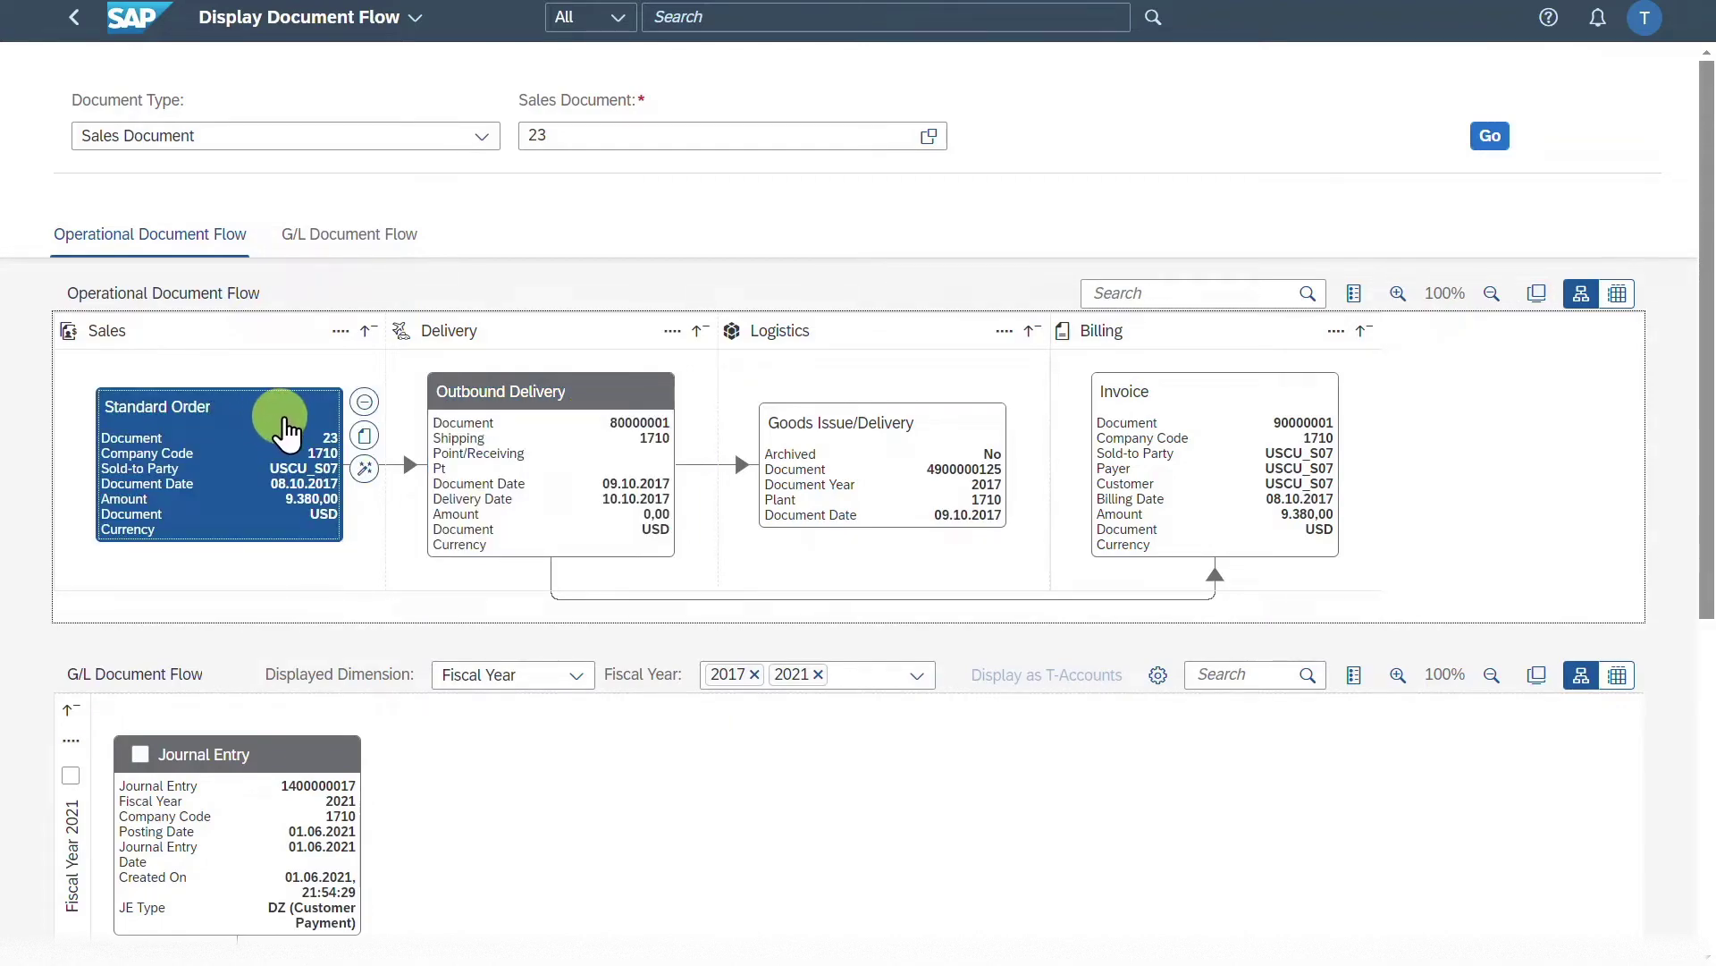
{"action": "left_click", "coordinate": [365, 335]}
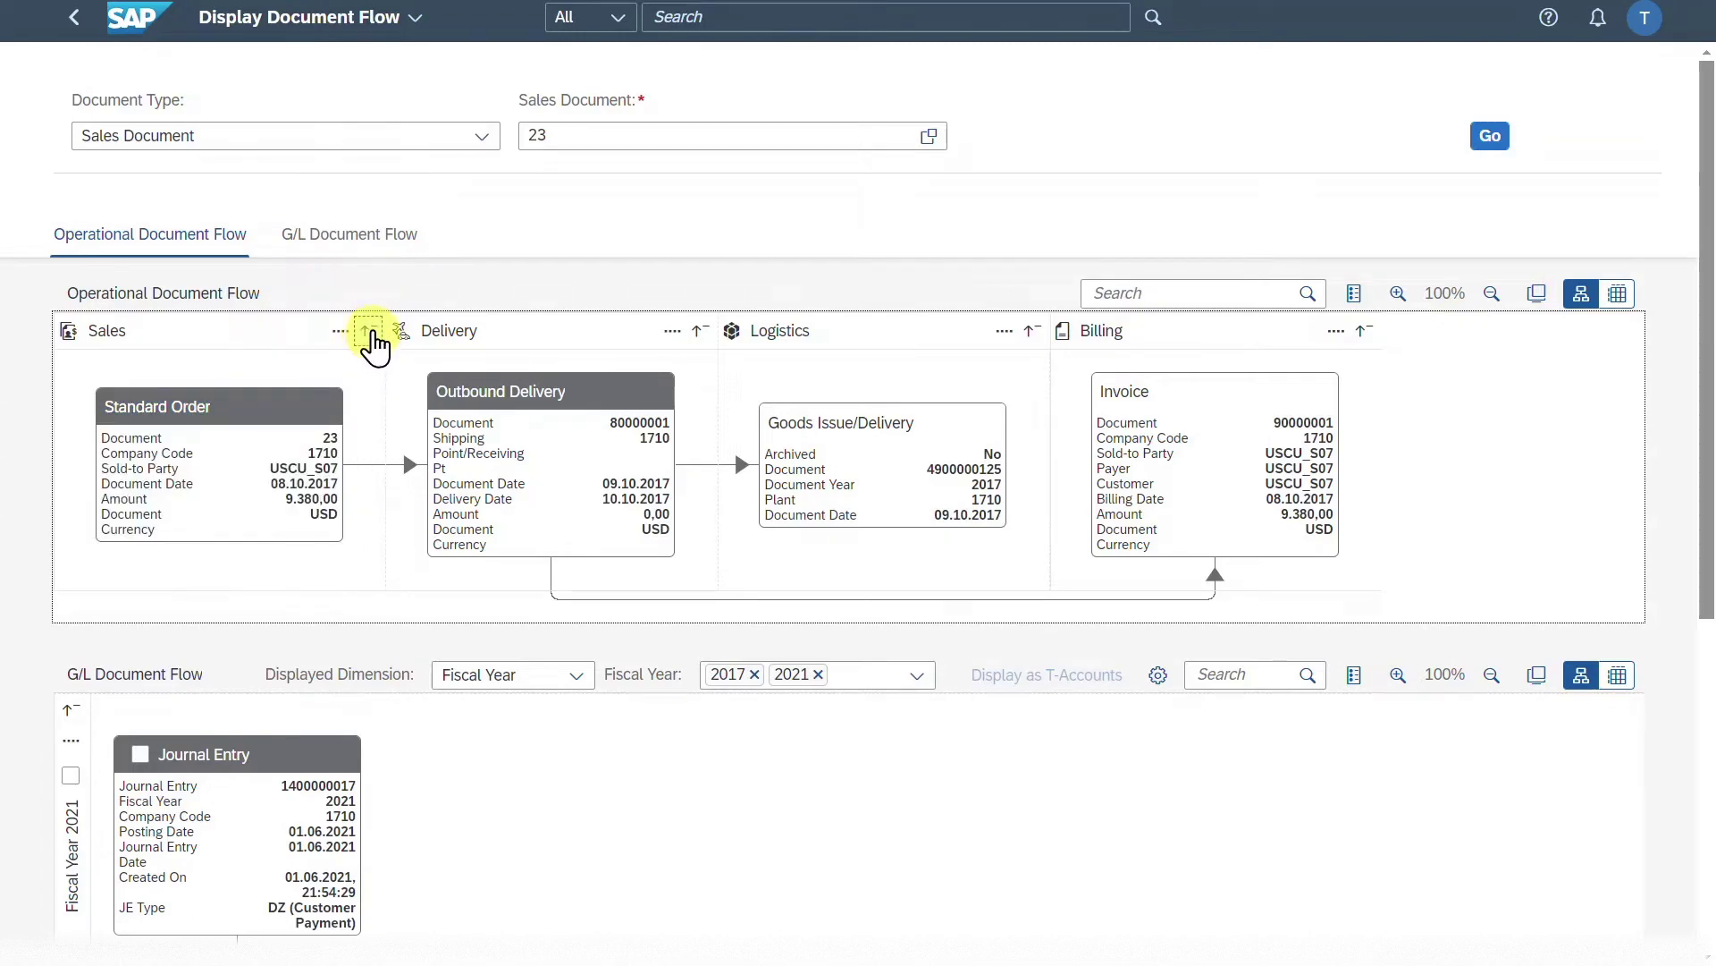
{"action": "left_click", "coordinate": [368, 334]}
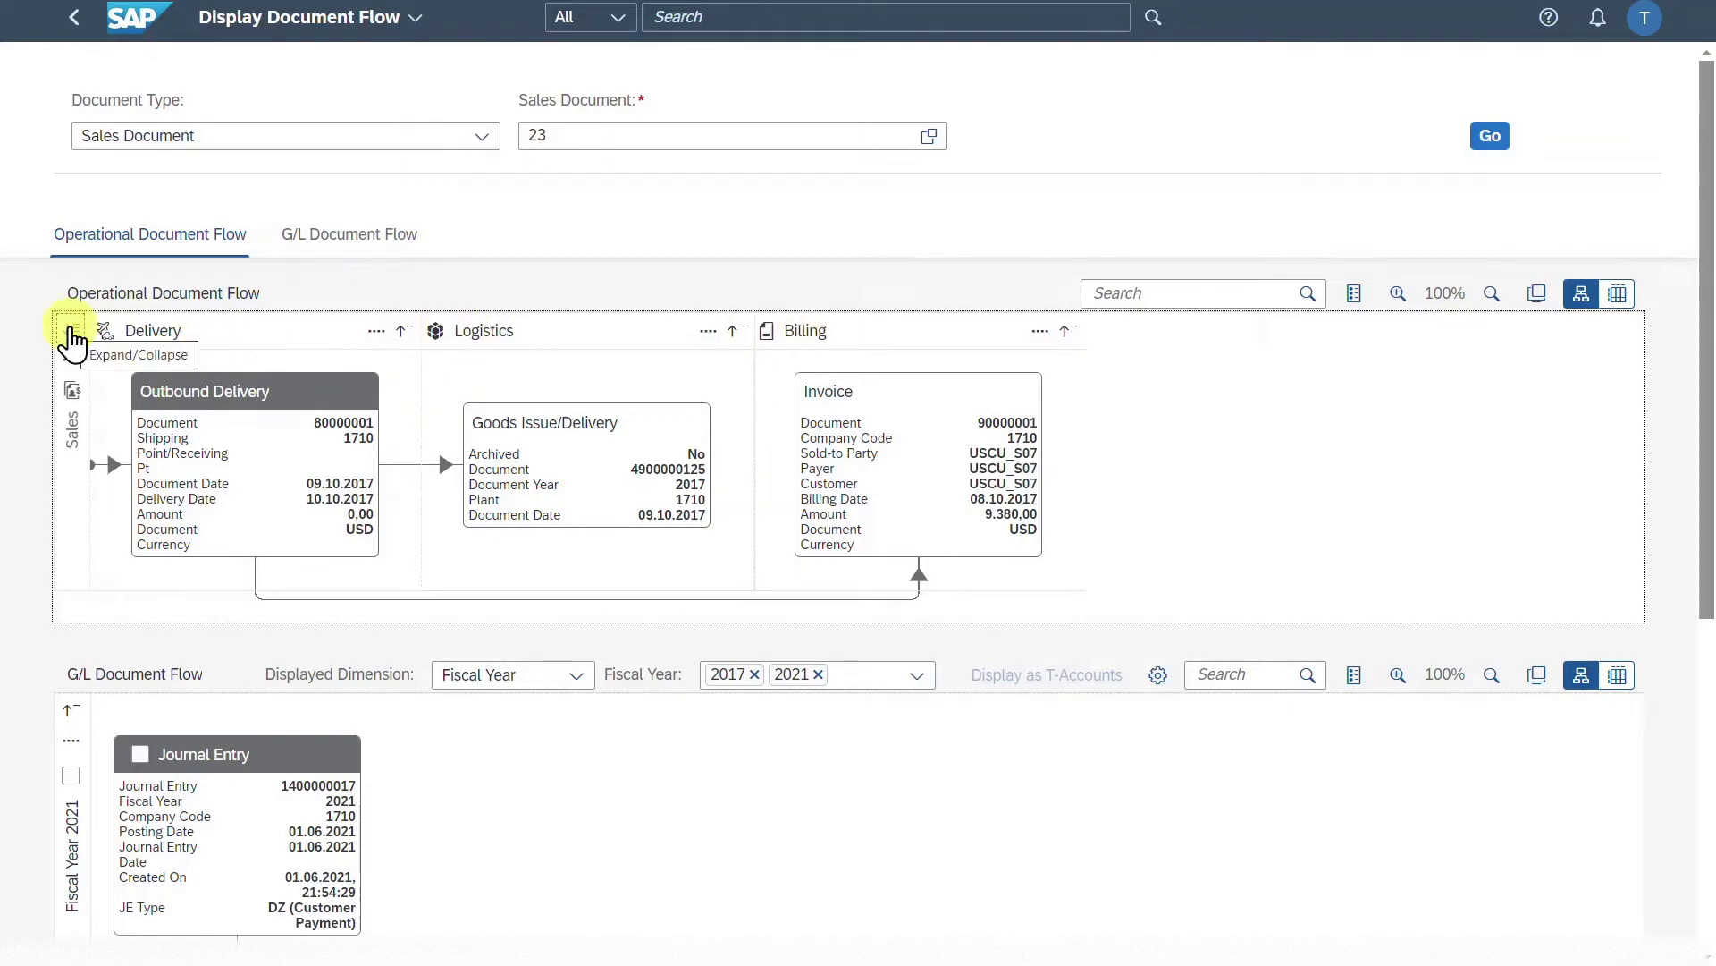
{"action": "left_click", "coordinate": [72, 337]}
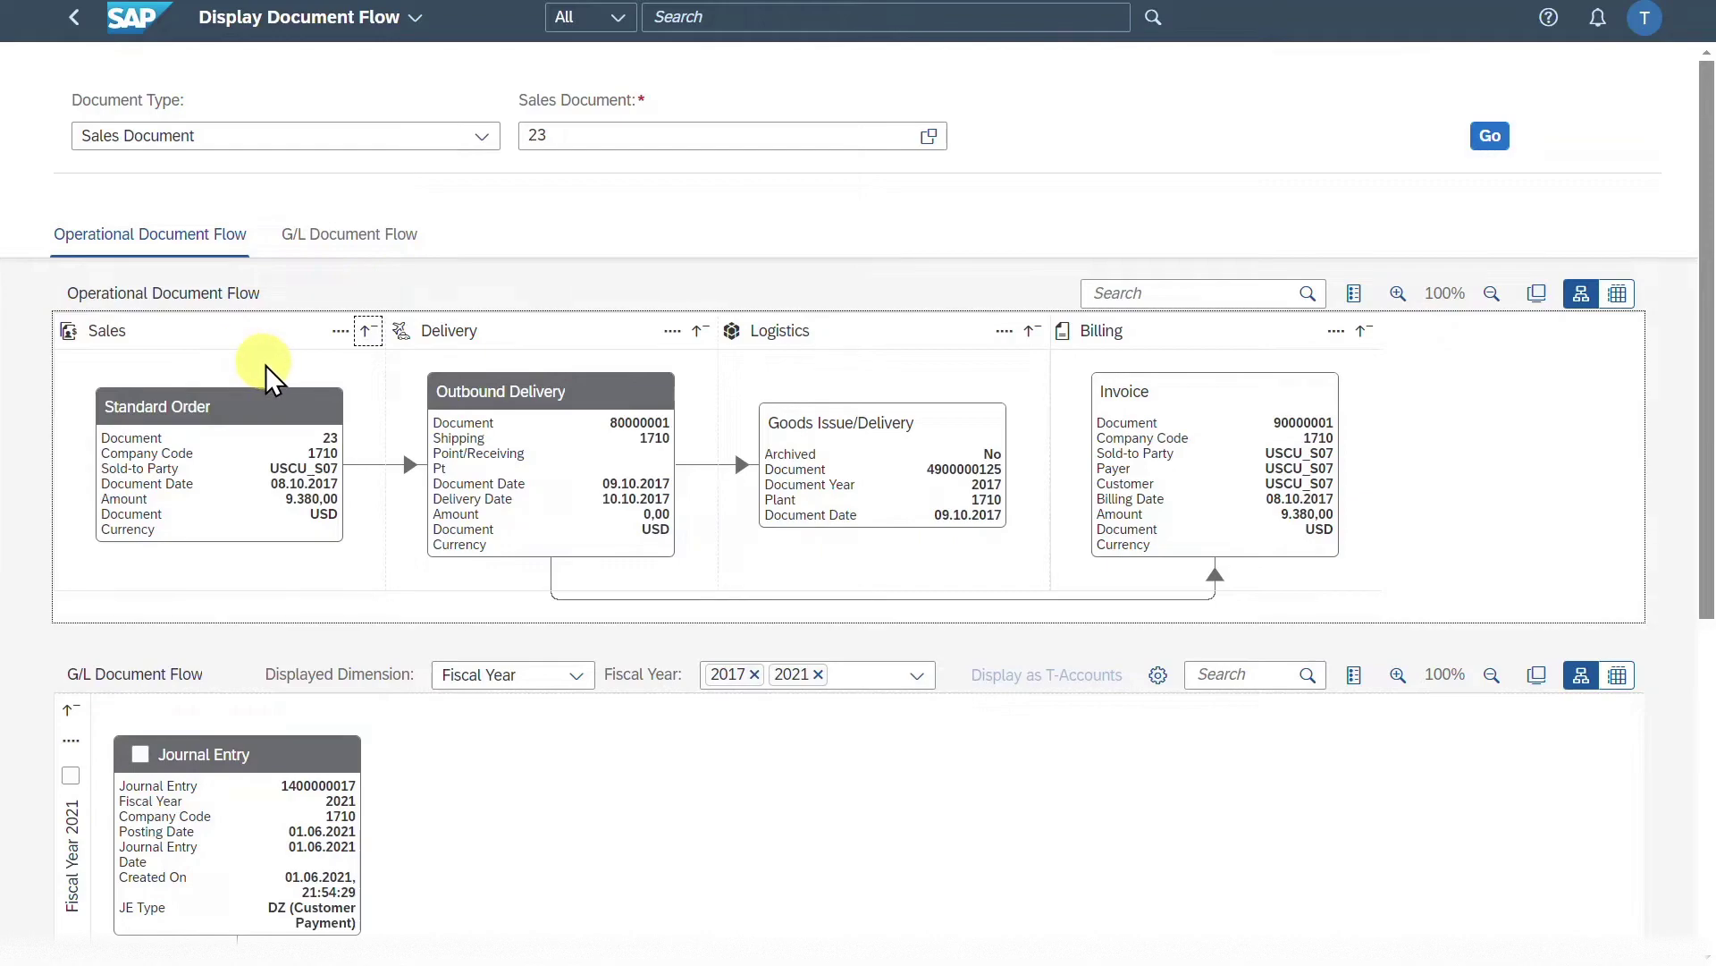
Hide and restore the documents following the Standard Order and the Outbound Delivery.
{"action": "left_click", "coordinate": [297, 430]}
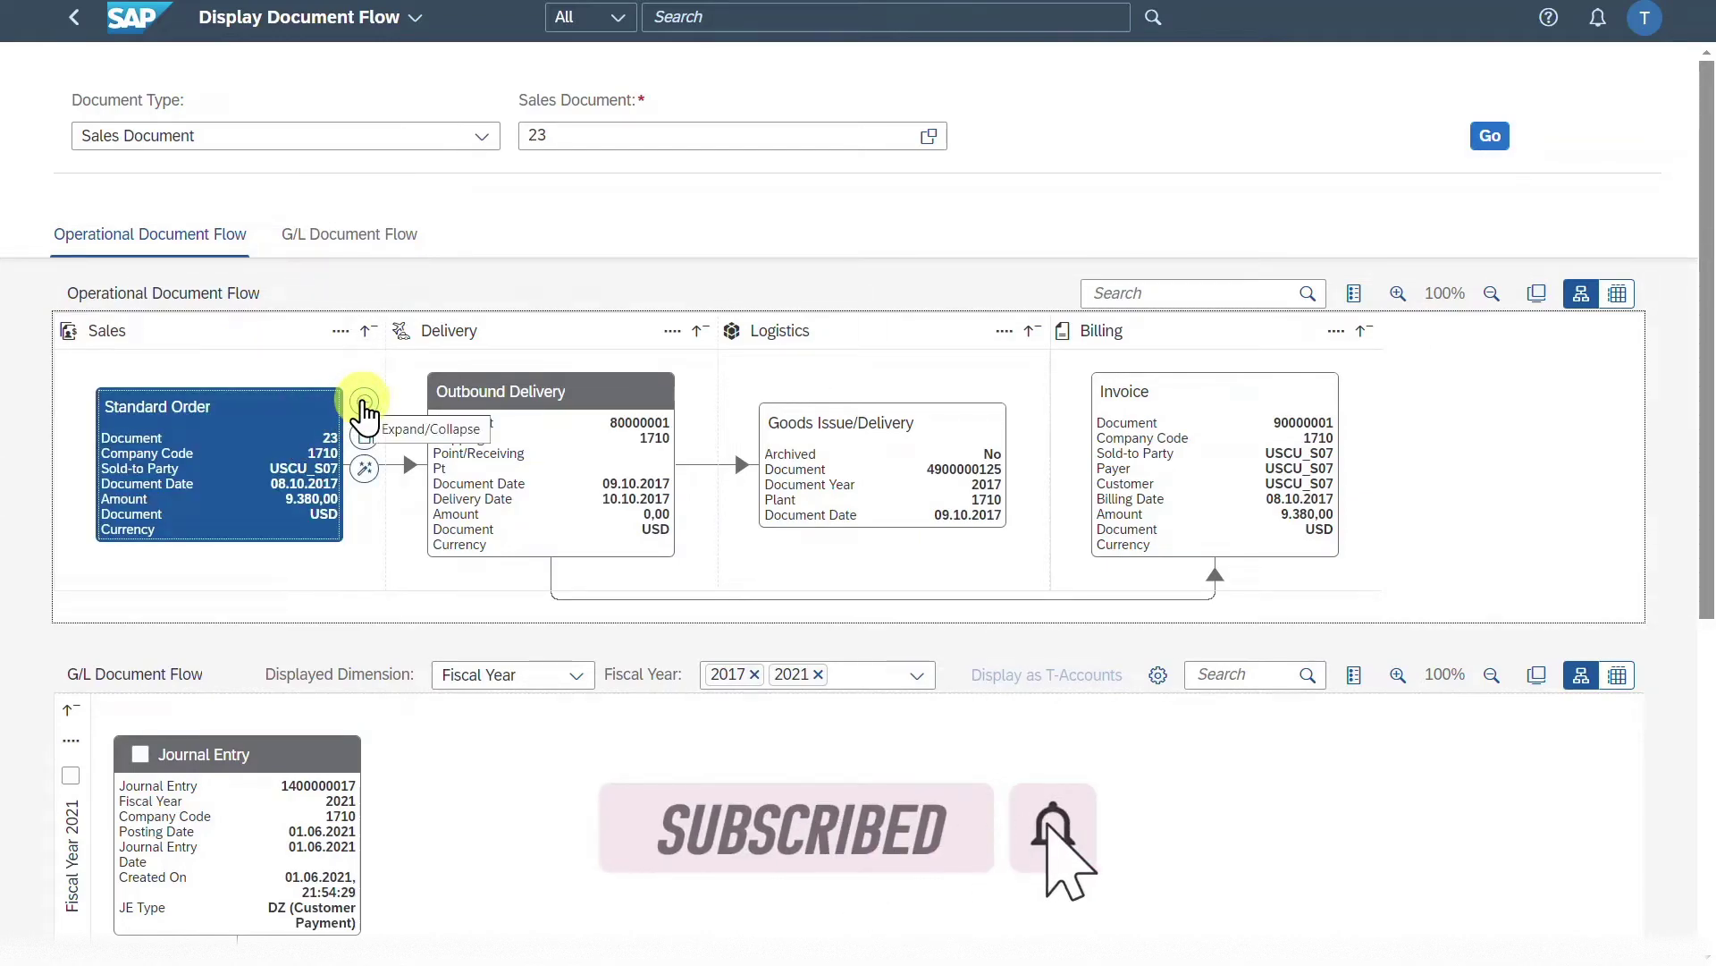
{"action": "left_click", "coordinate": [363, 407]}
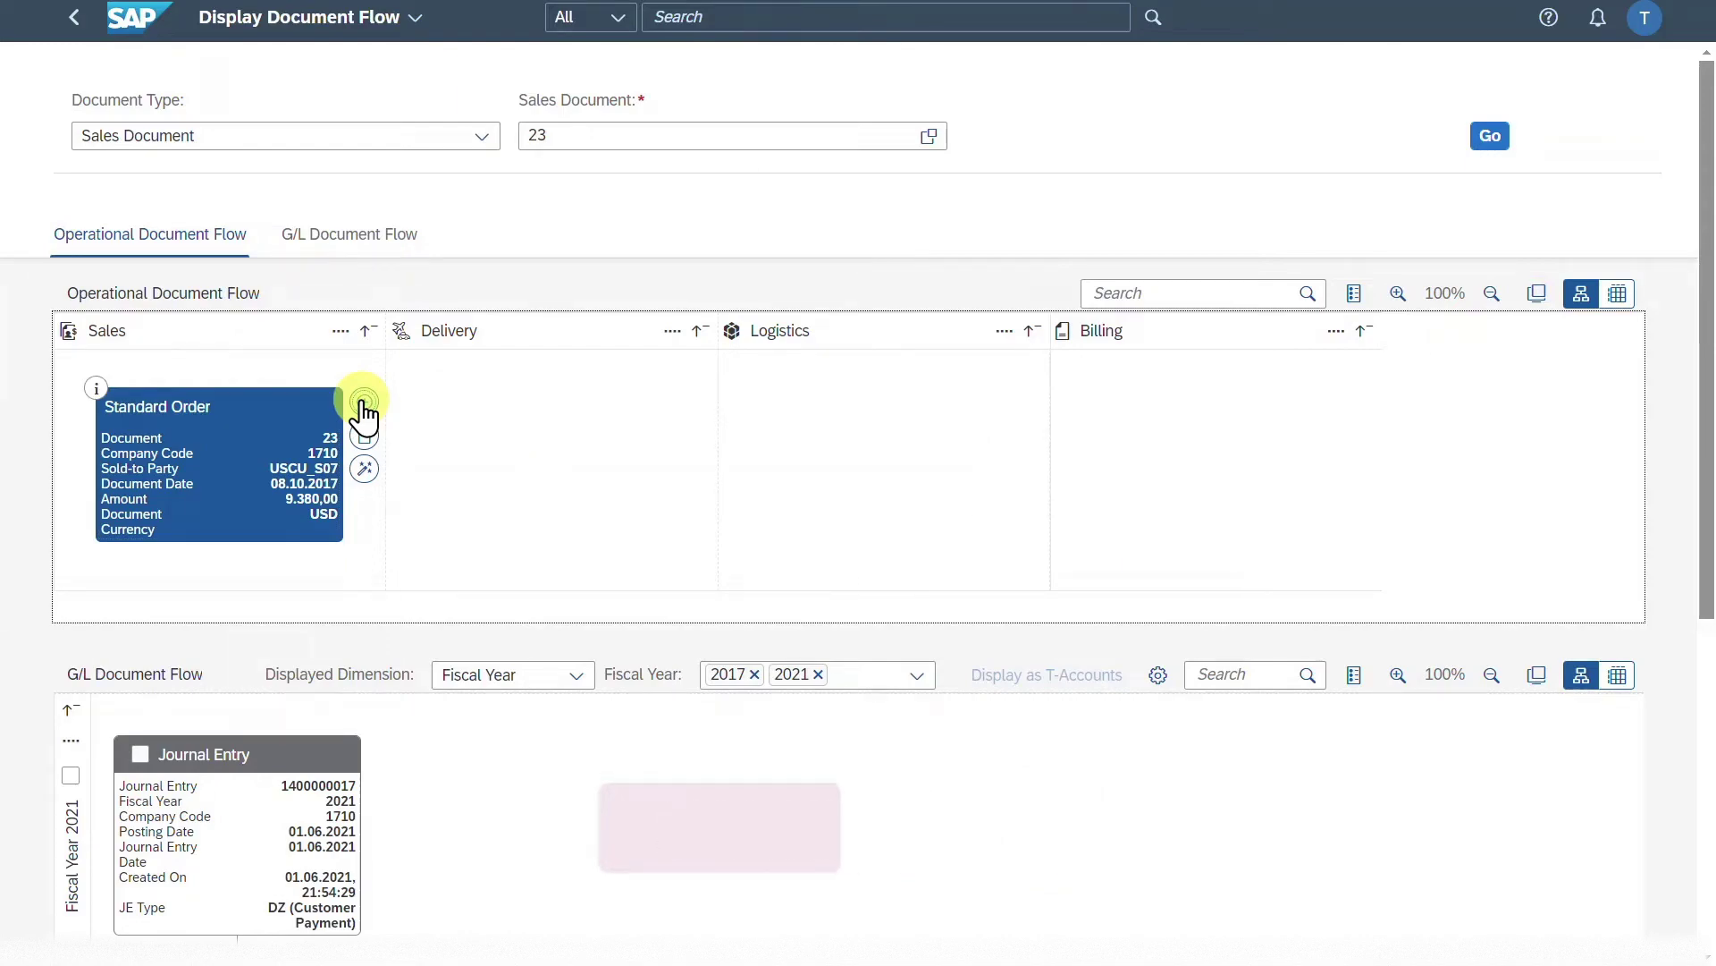
{"action": "left_click", "coordinate": [364, 402]}
{"action": "left_click", "coordinate": [460, 443]}
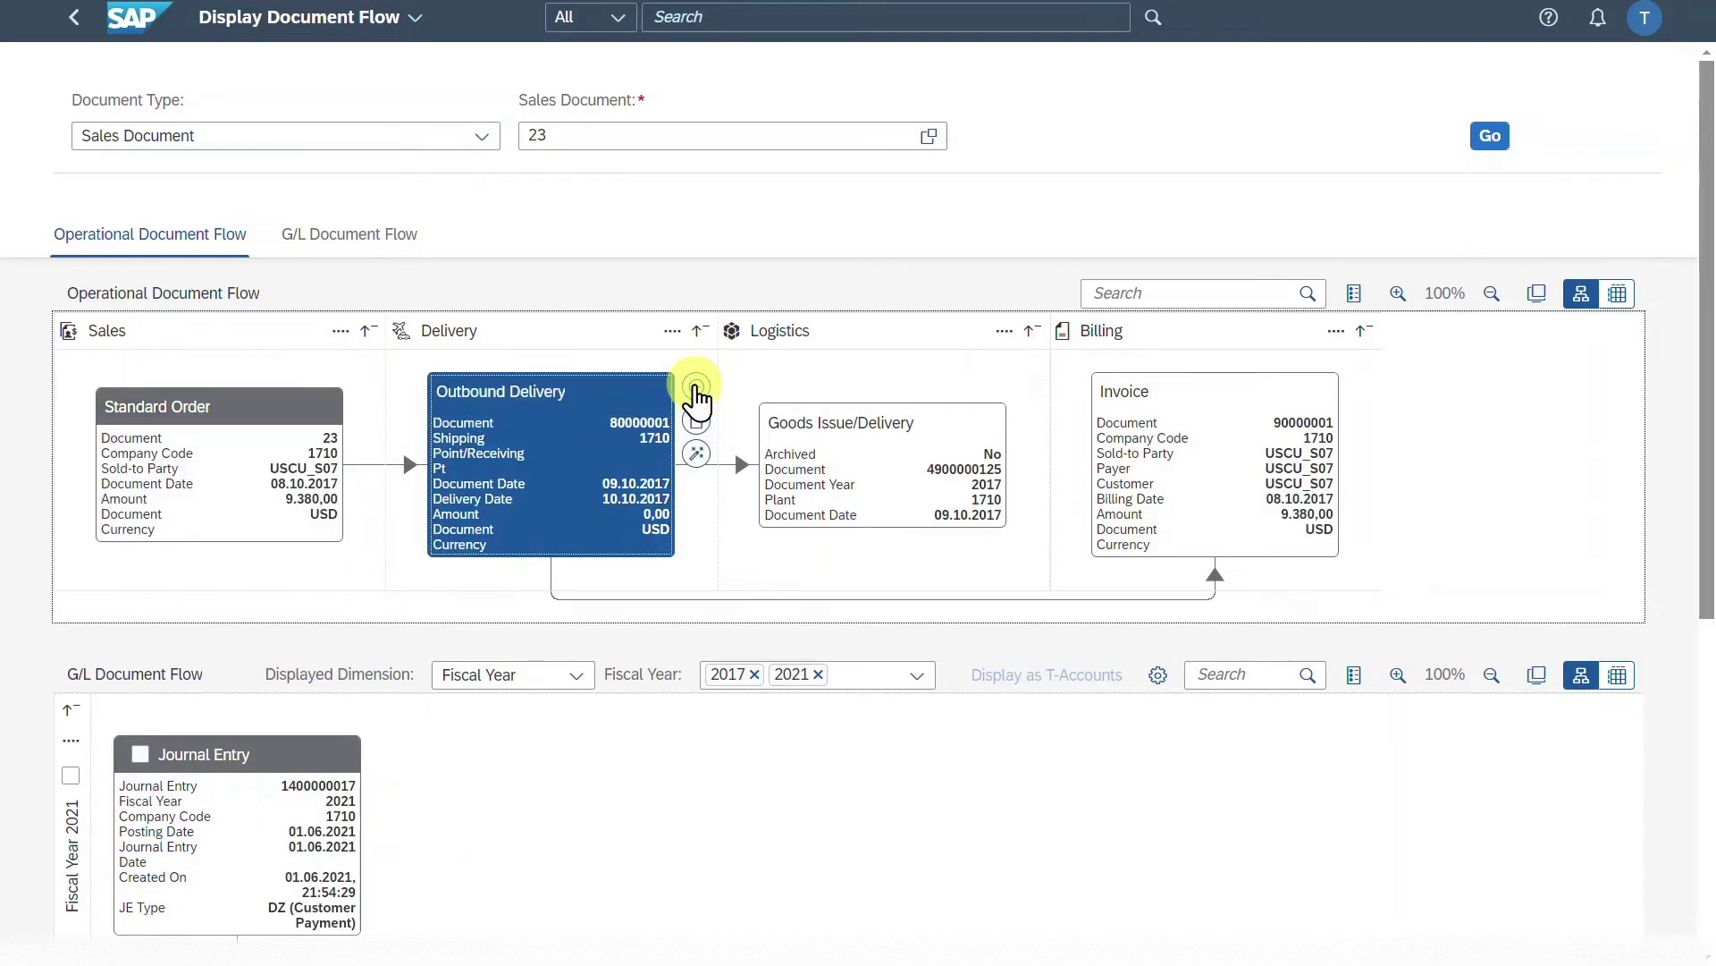
{"action": "left_click", "coordinate": [696, 387]}
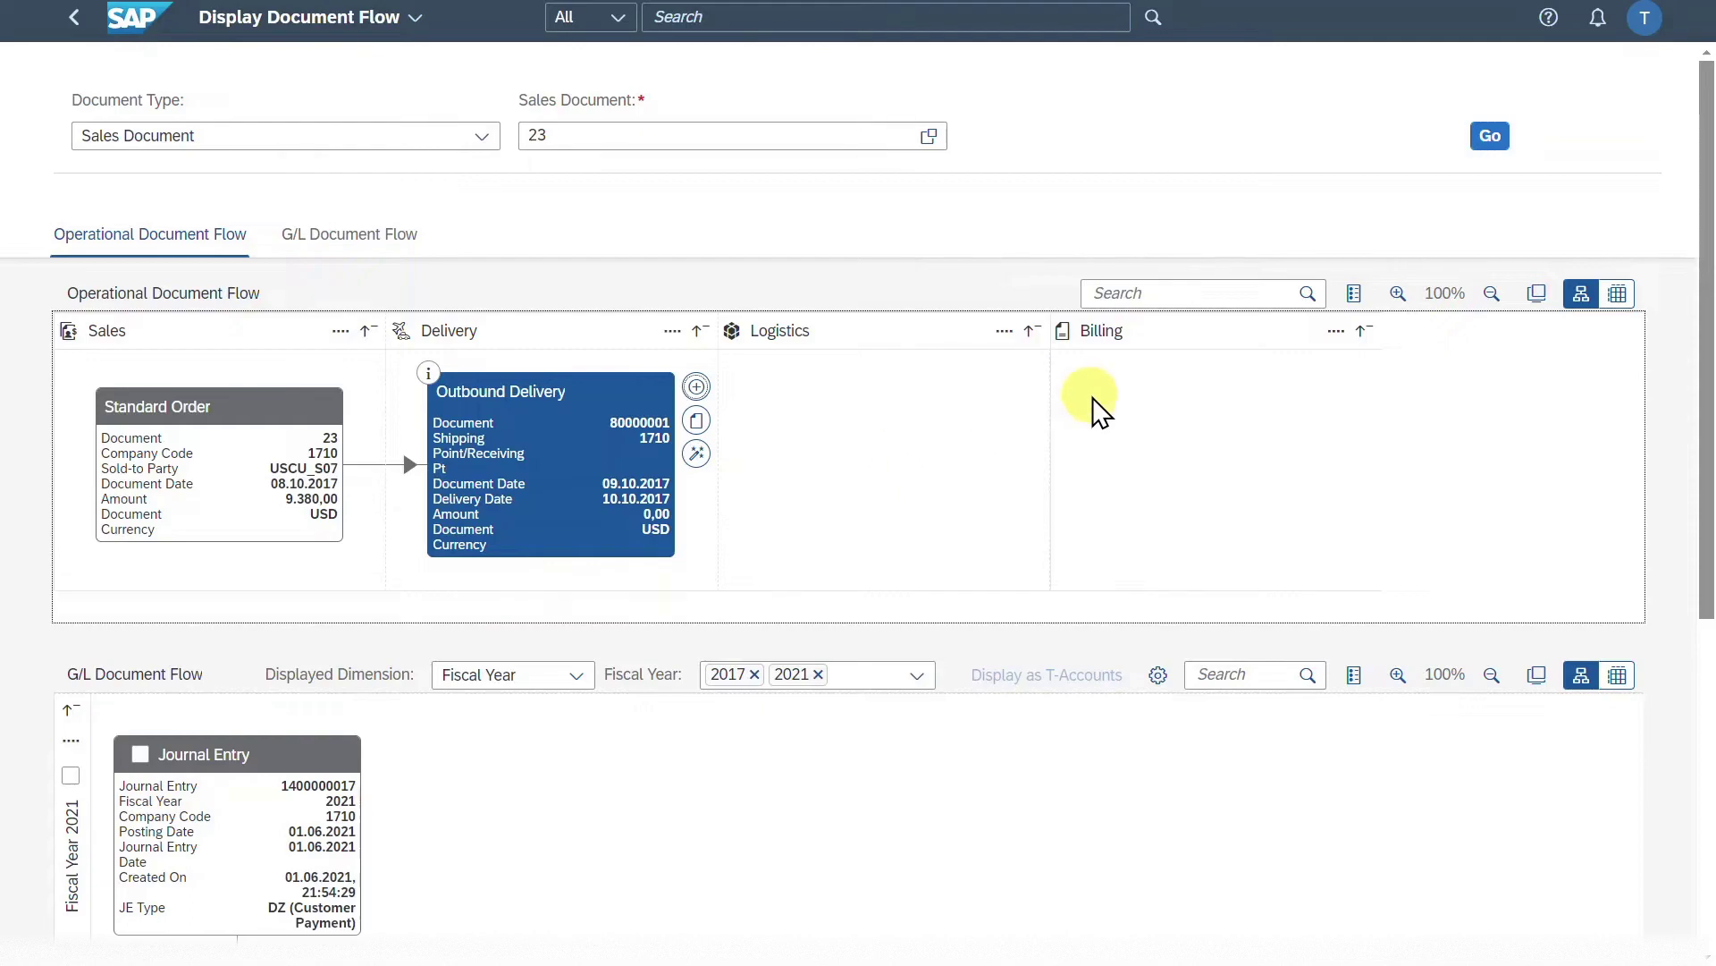
{"action": "left_click", "coordinate": [697, 388]}
{"action": "left_click", "coordinate": [287, 448]}
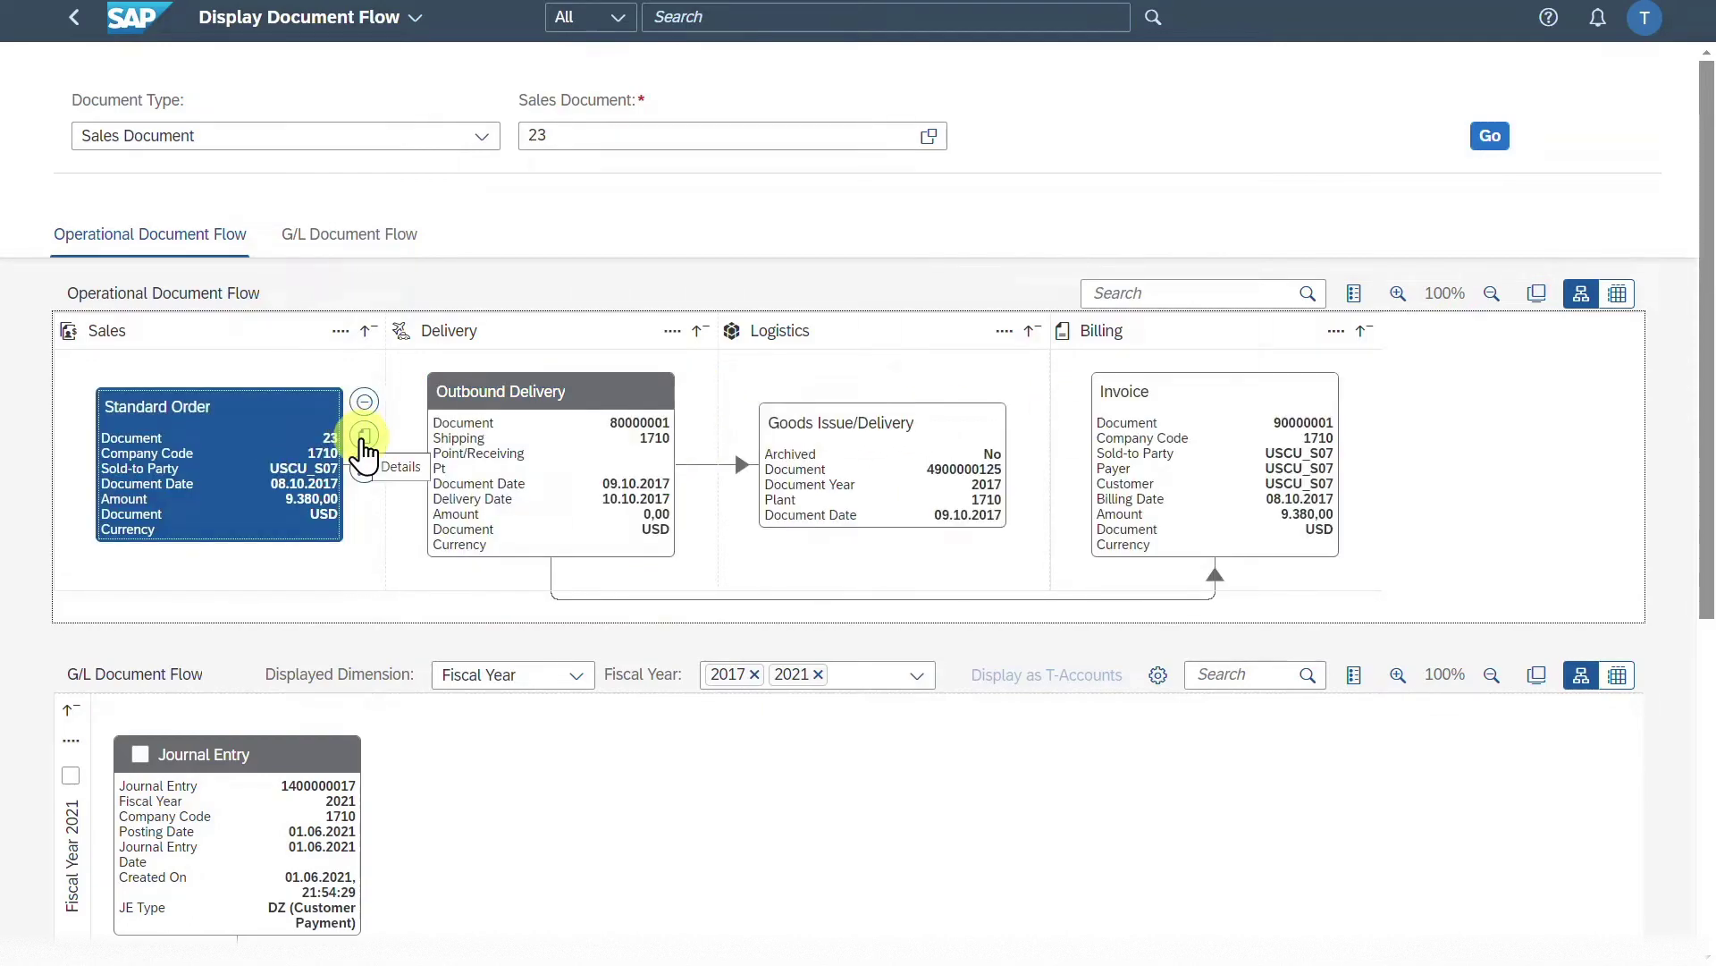
View sales order 23's details, then highlight and clear its directly linked documents.
{"action": "left_click", "coordinate": [364, 436]}
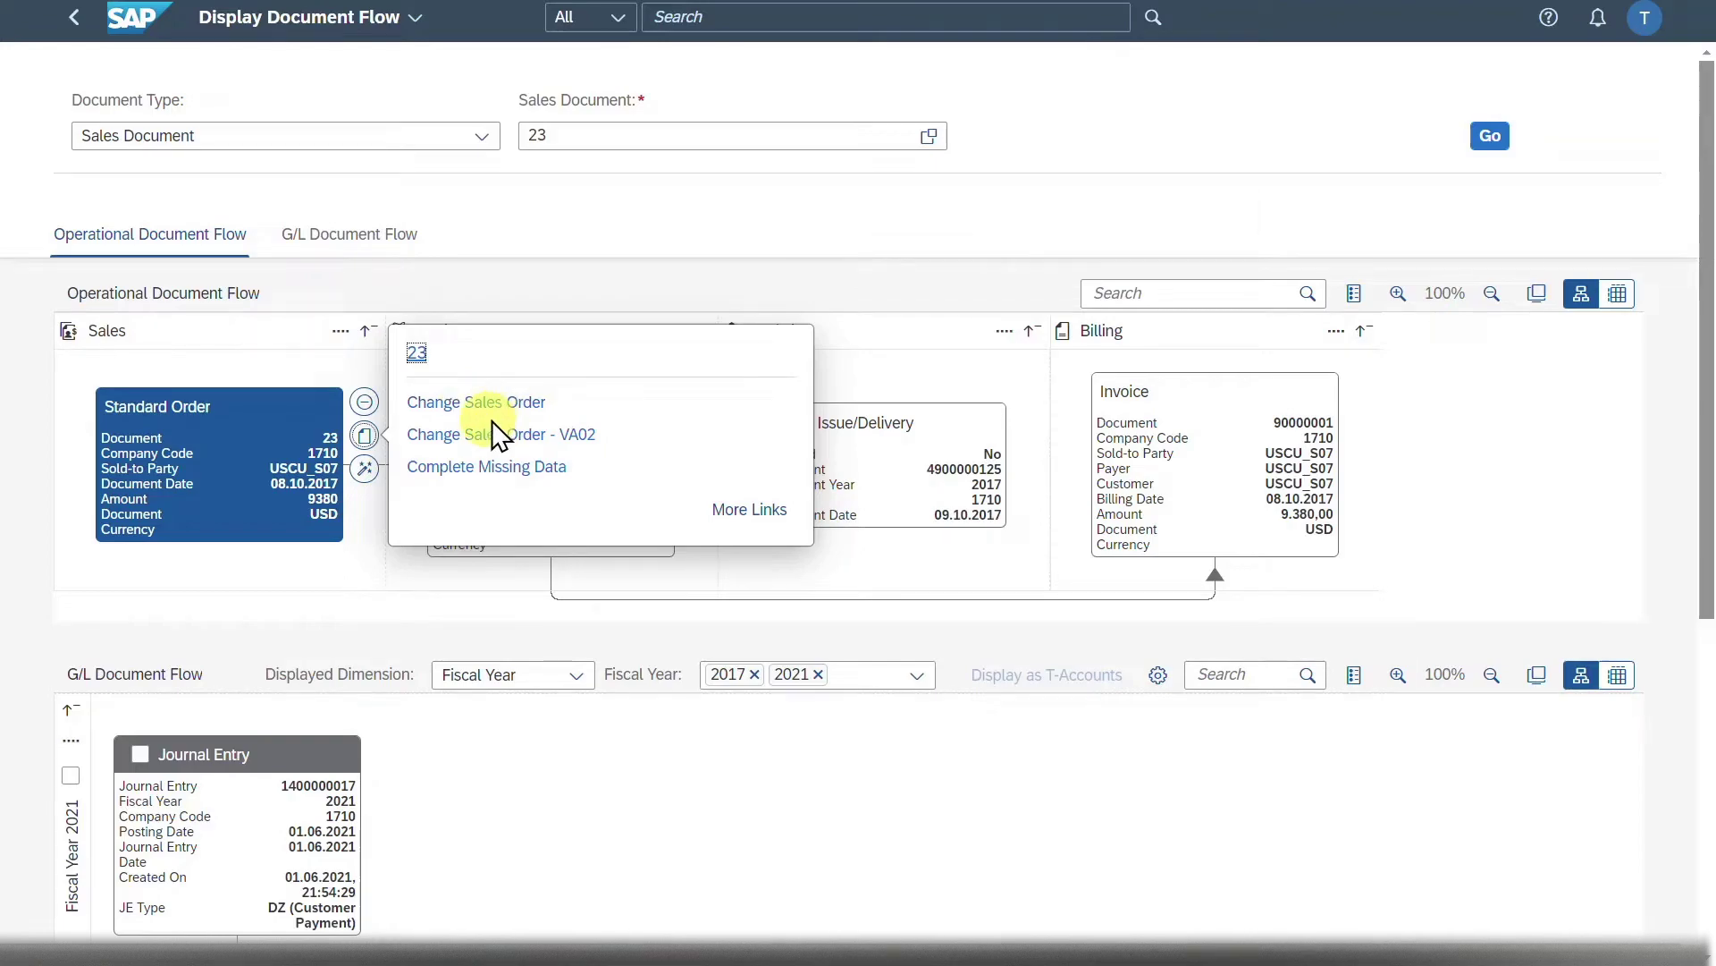
{"action": "left_click", "coordinate": [184, 487]}
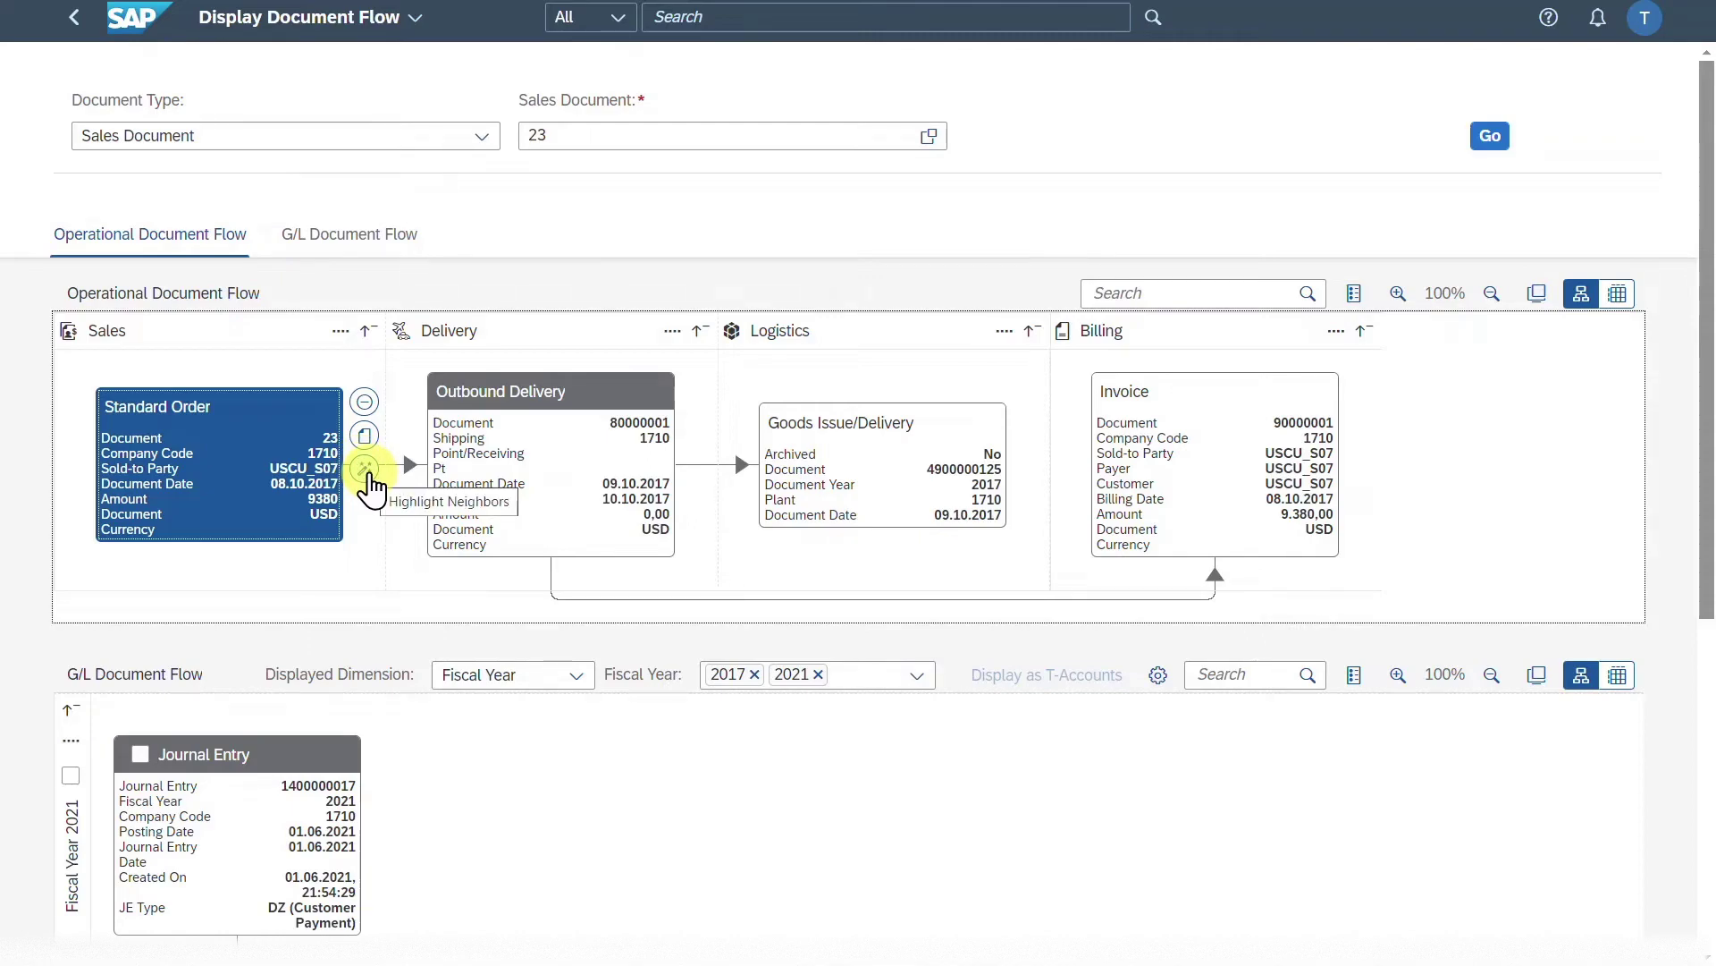
{"action": "left_click", "coordinate": [367, 471]}
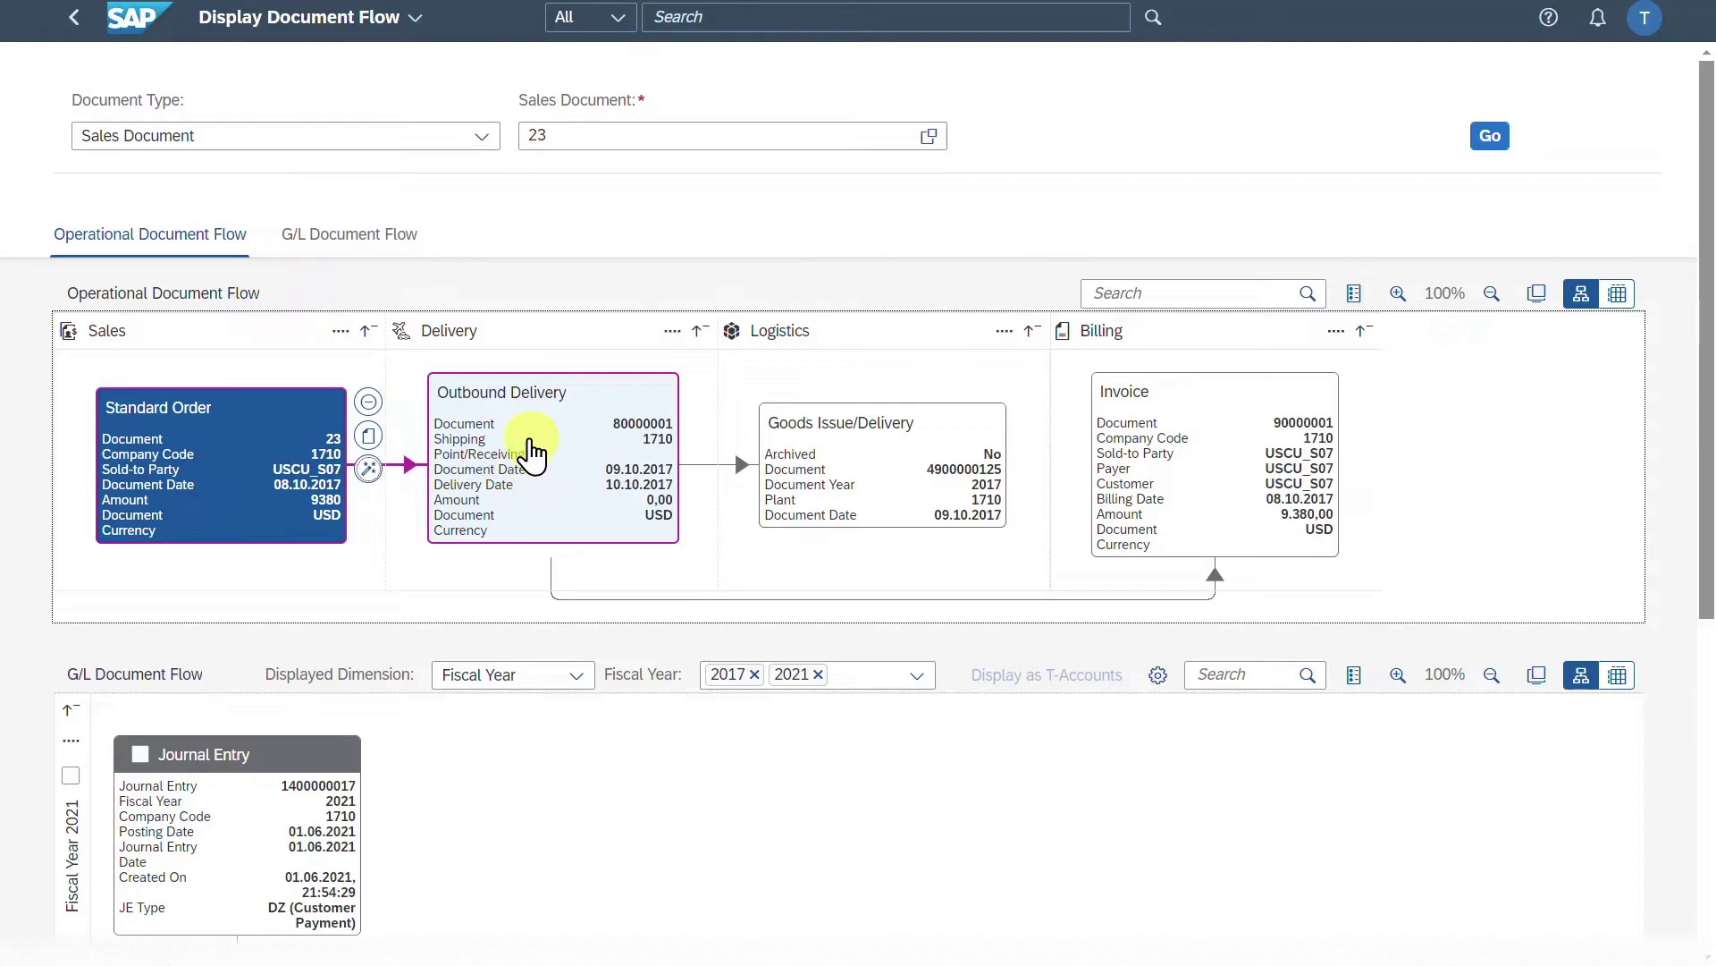
{"action": "left_click", "coordinate": [366, 468]}
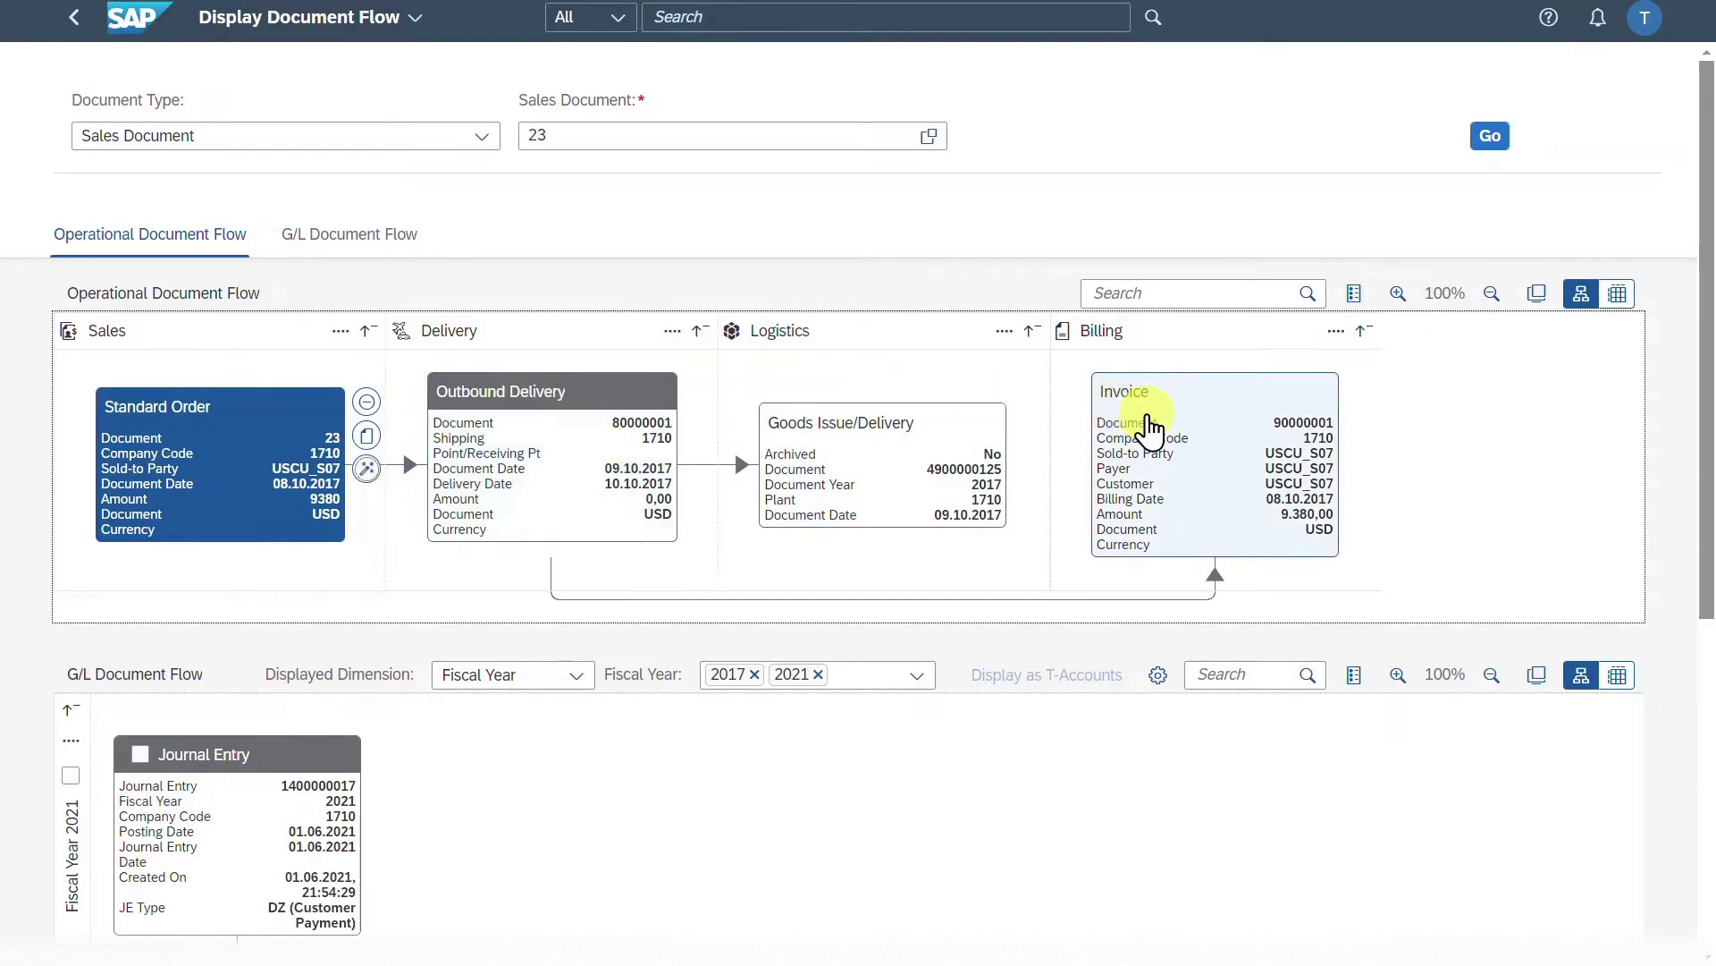
Select Invoice 90000001 and toggle highlighting of its directly linked documents.
{"action": "left_click", "coordinate": [1150, 432]}
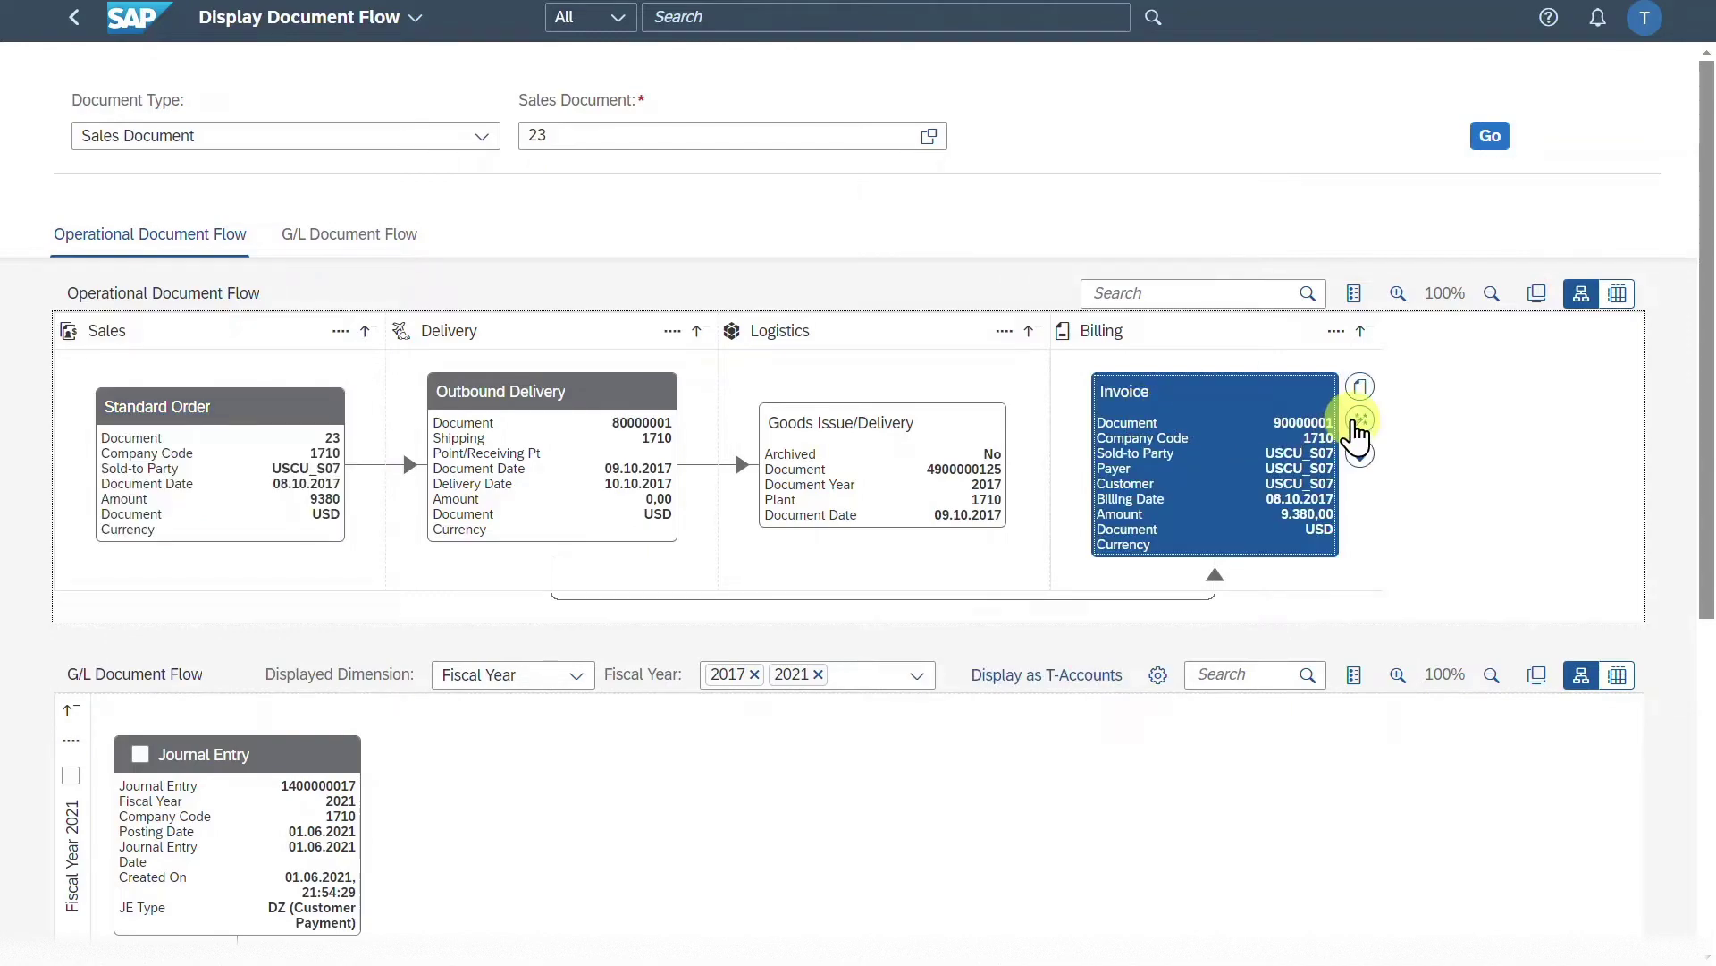
{"action": "left_click", "coordinate": [1361, 420]}
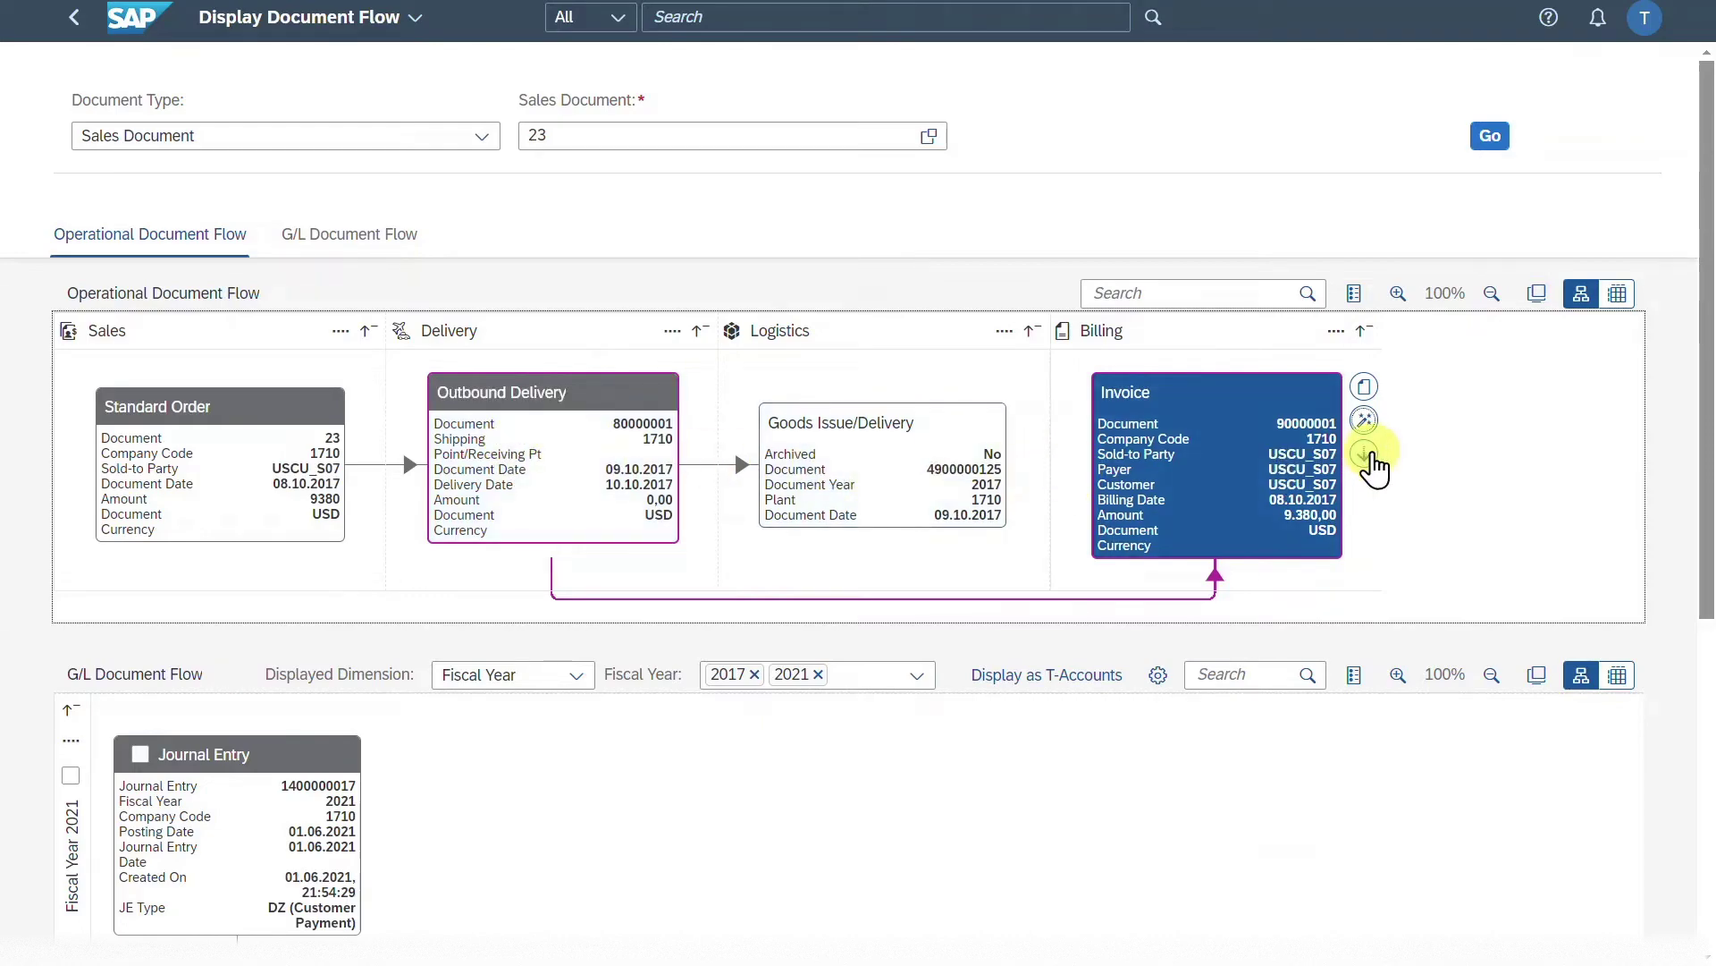
{"action": "left_click", "coordinate": [1362, 420]}
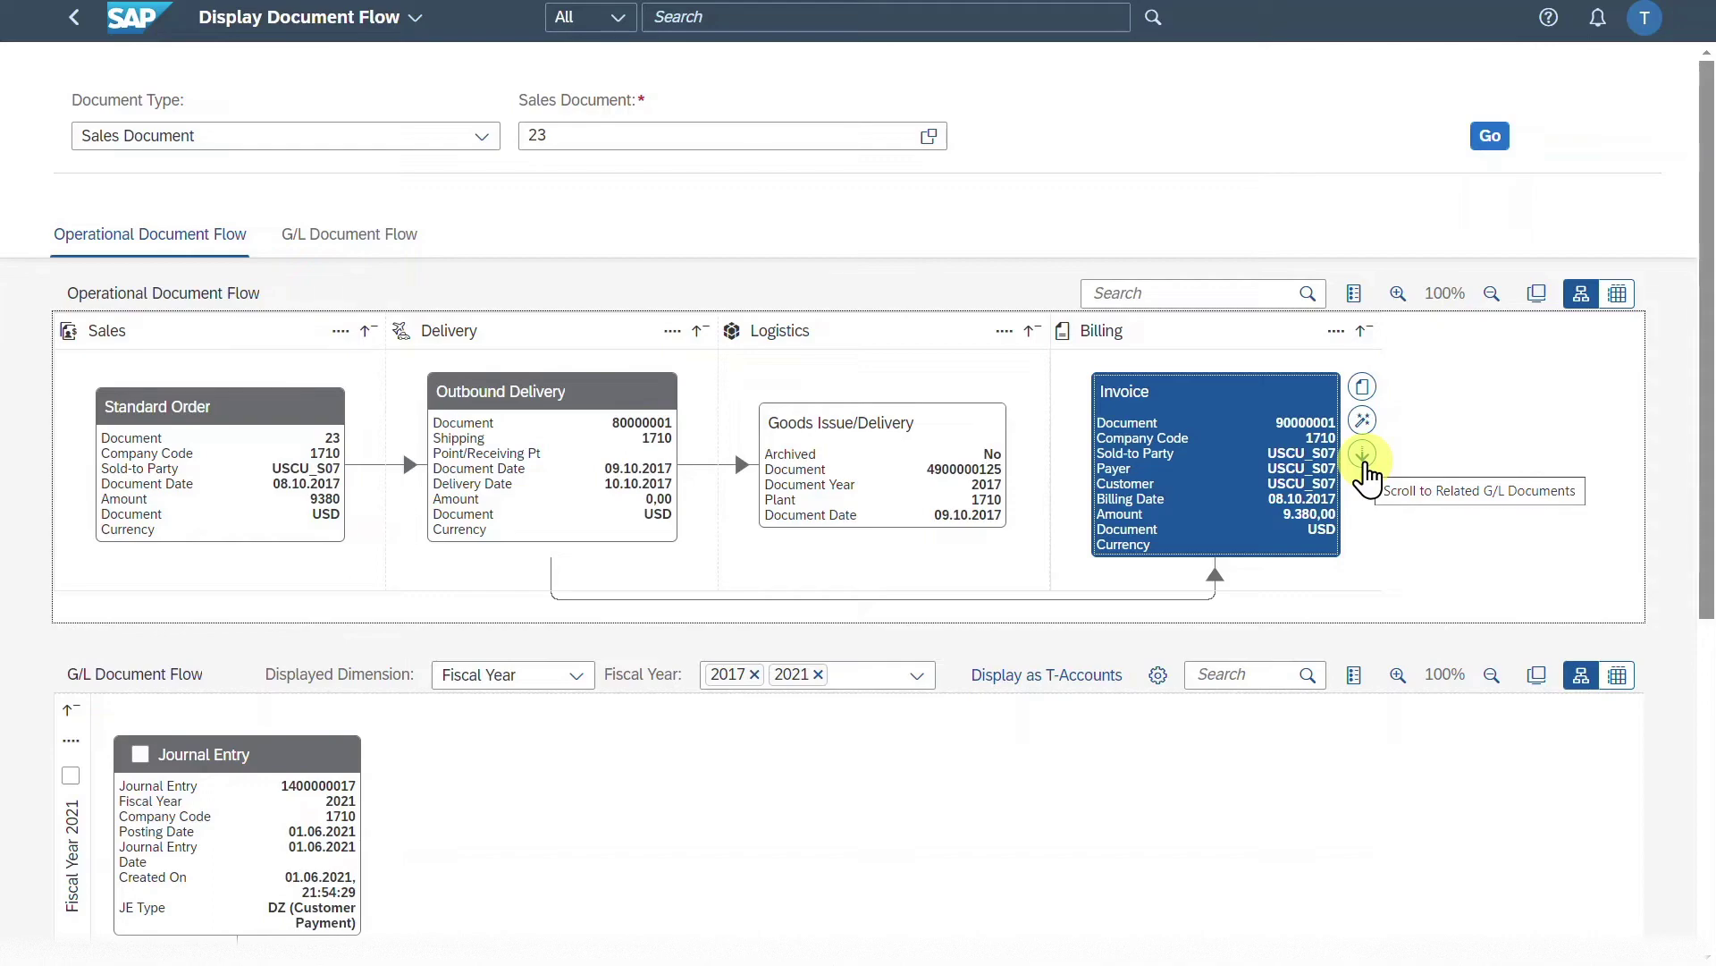
{"action": "left_click", "coordinate": [1363, 456]}
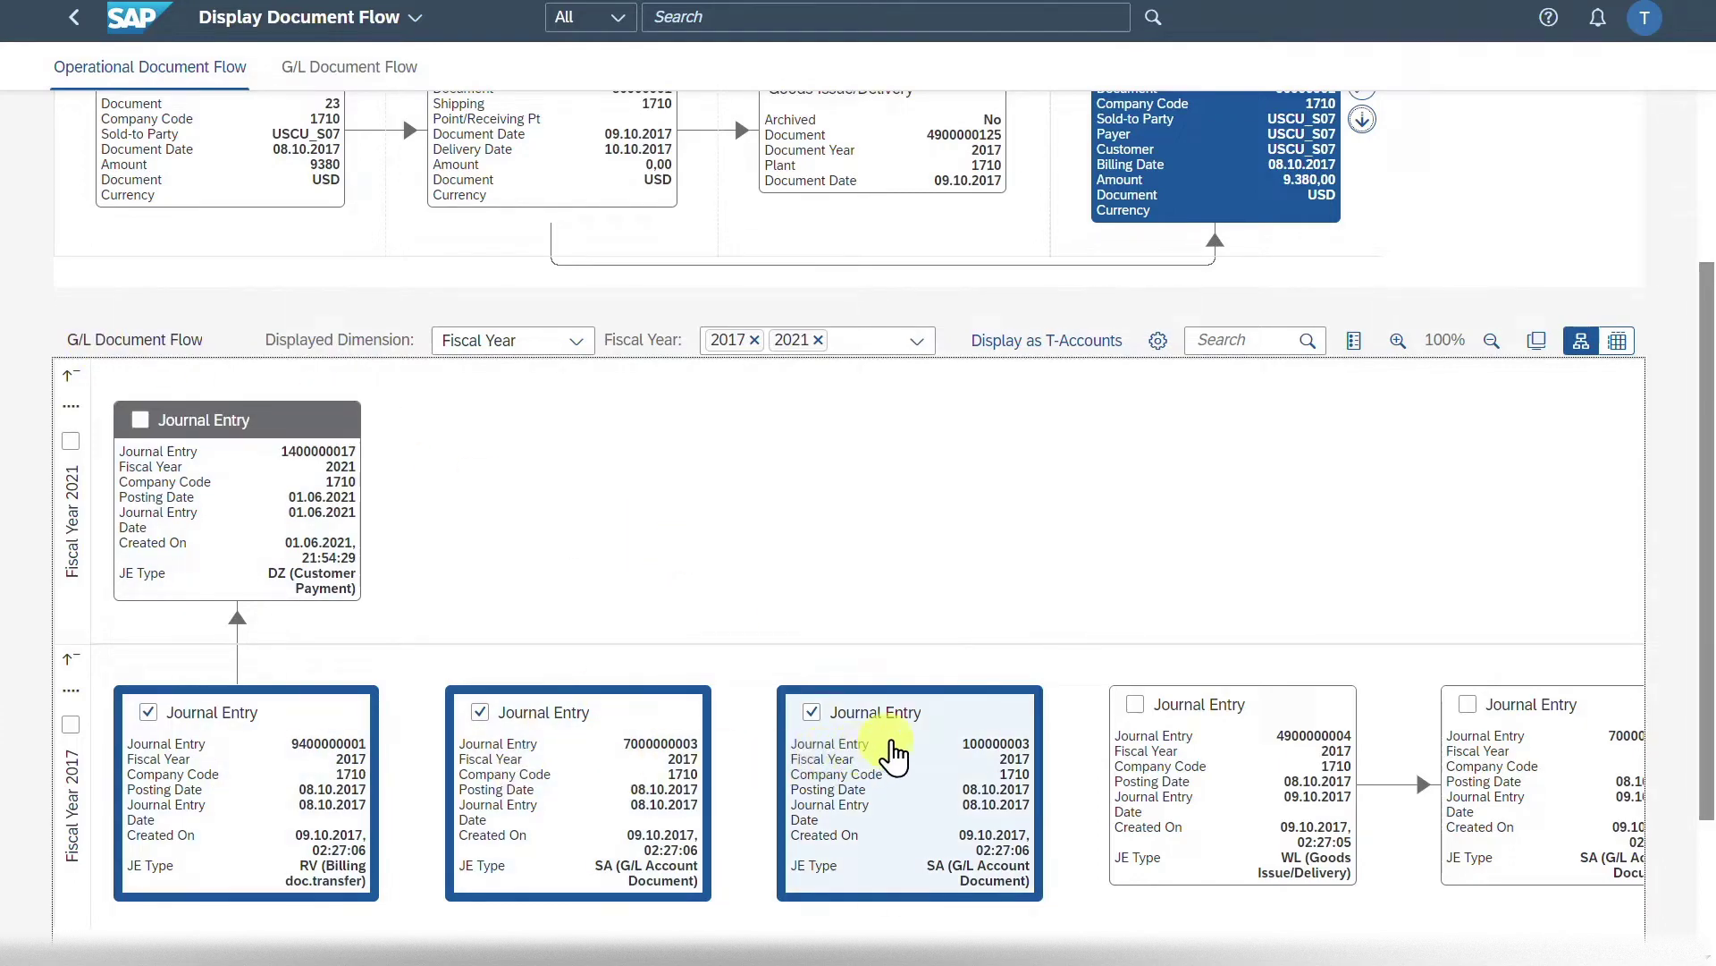
{"action": "scroll", "coordinate": [1703, 295], "scroll_direction": "up", "scroll_amount": 2}
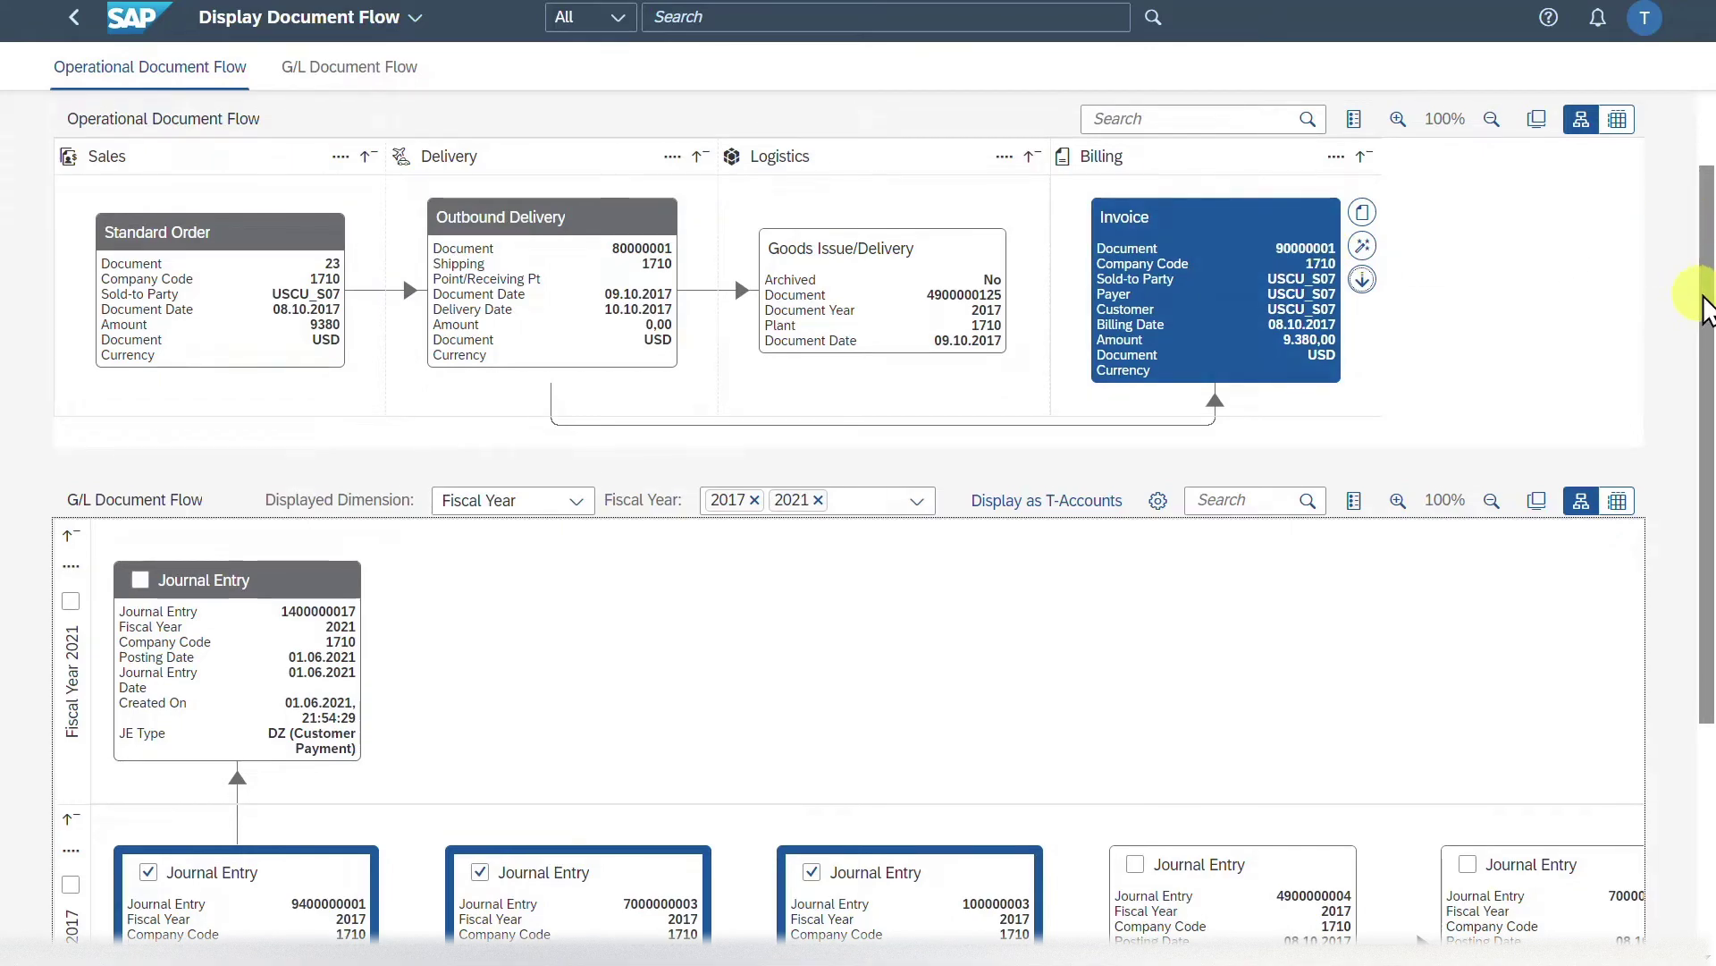
{"action": "scroll", "coordinate": [1697, 260], "scroll_direction": "down", "scroll_amount": 3}
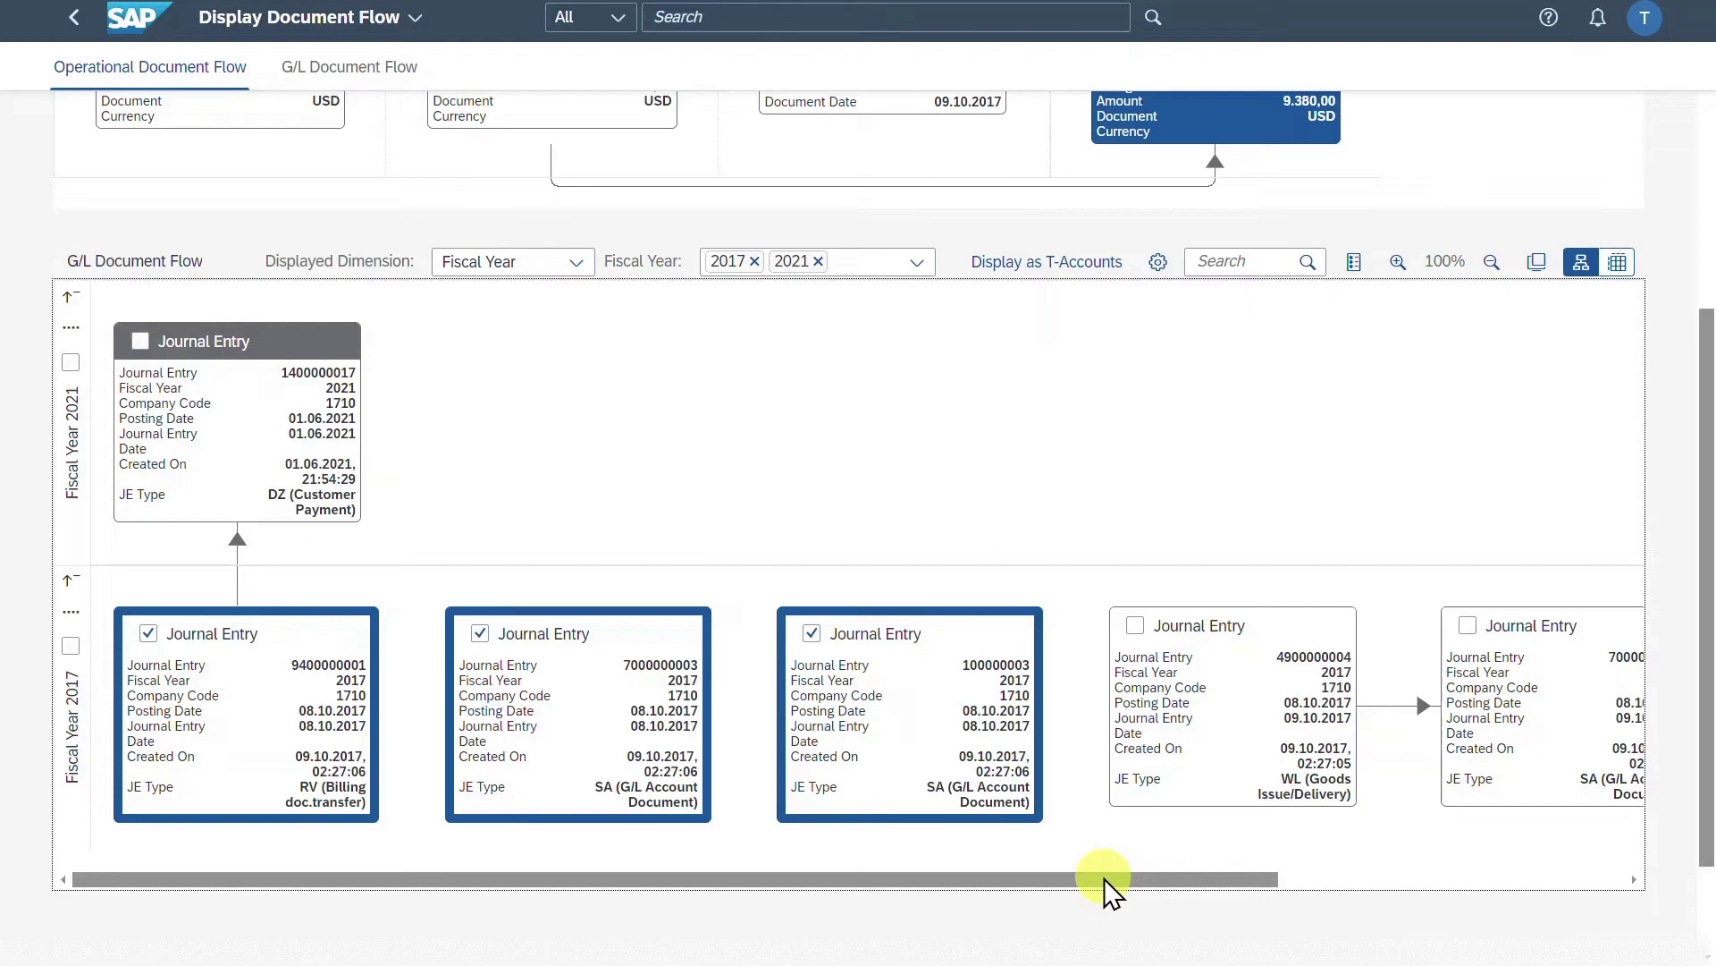
{"action": "left_click", "coordinate": [295, 483]}
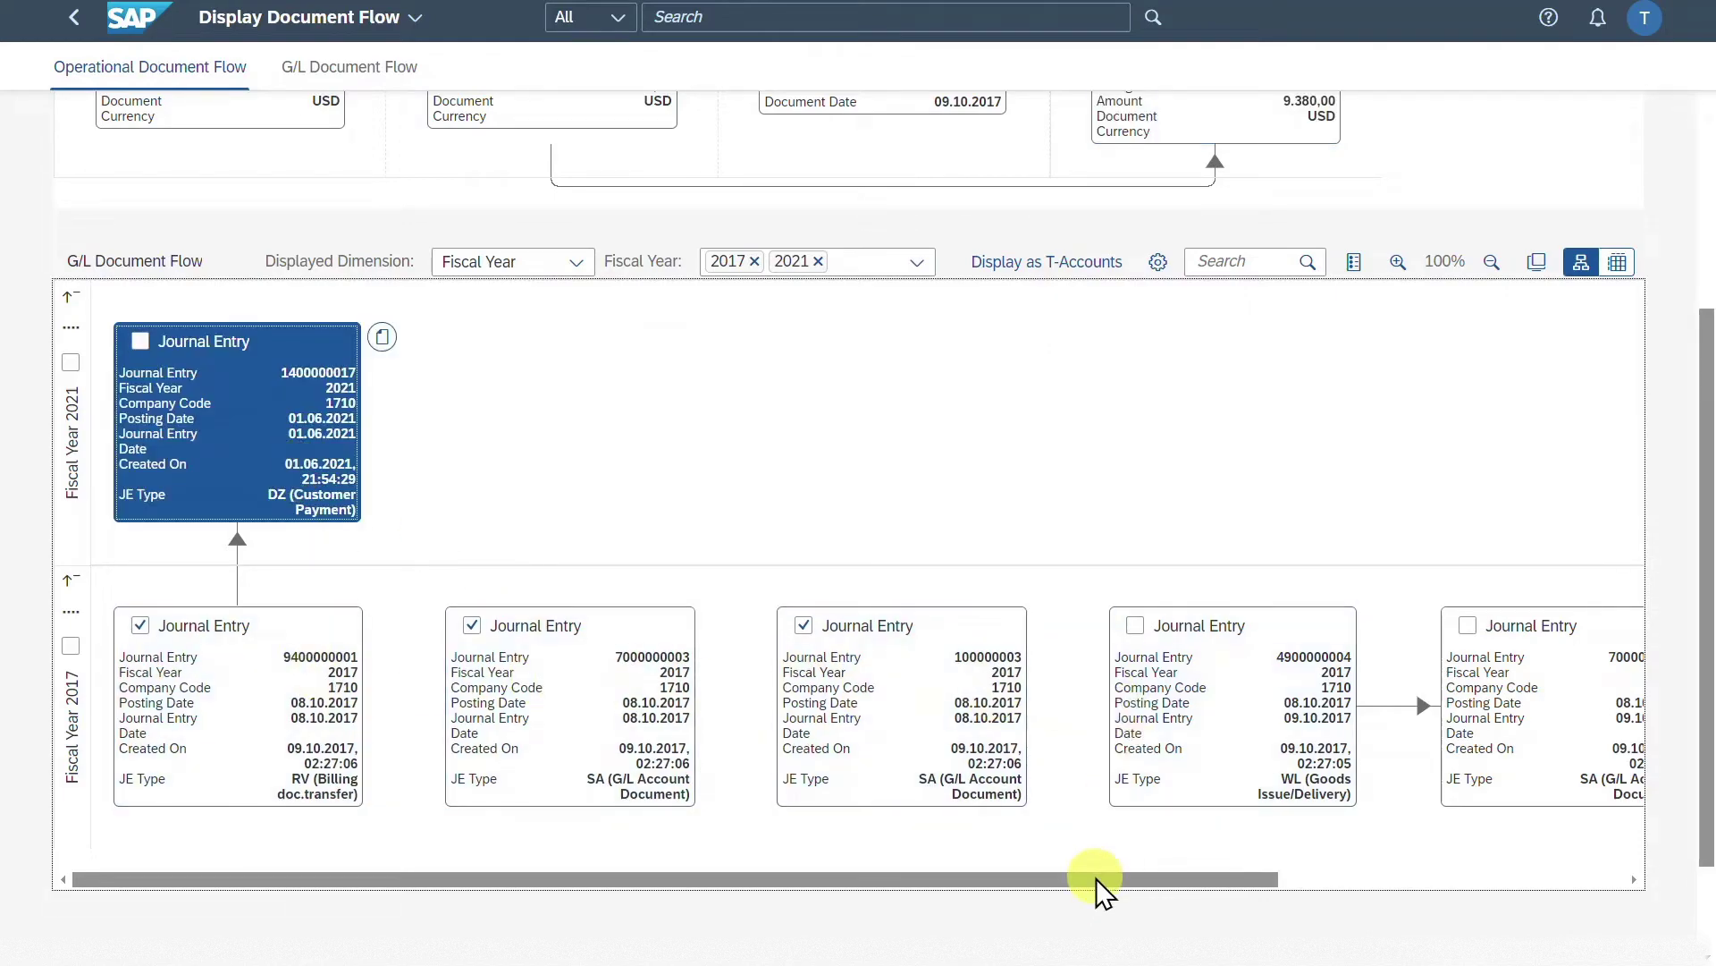
{"action": "scroll", "coordinate": [1104, 885], "scroll_direction": "up", "scroll_amount": 5}
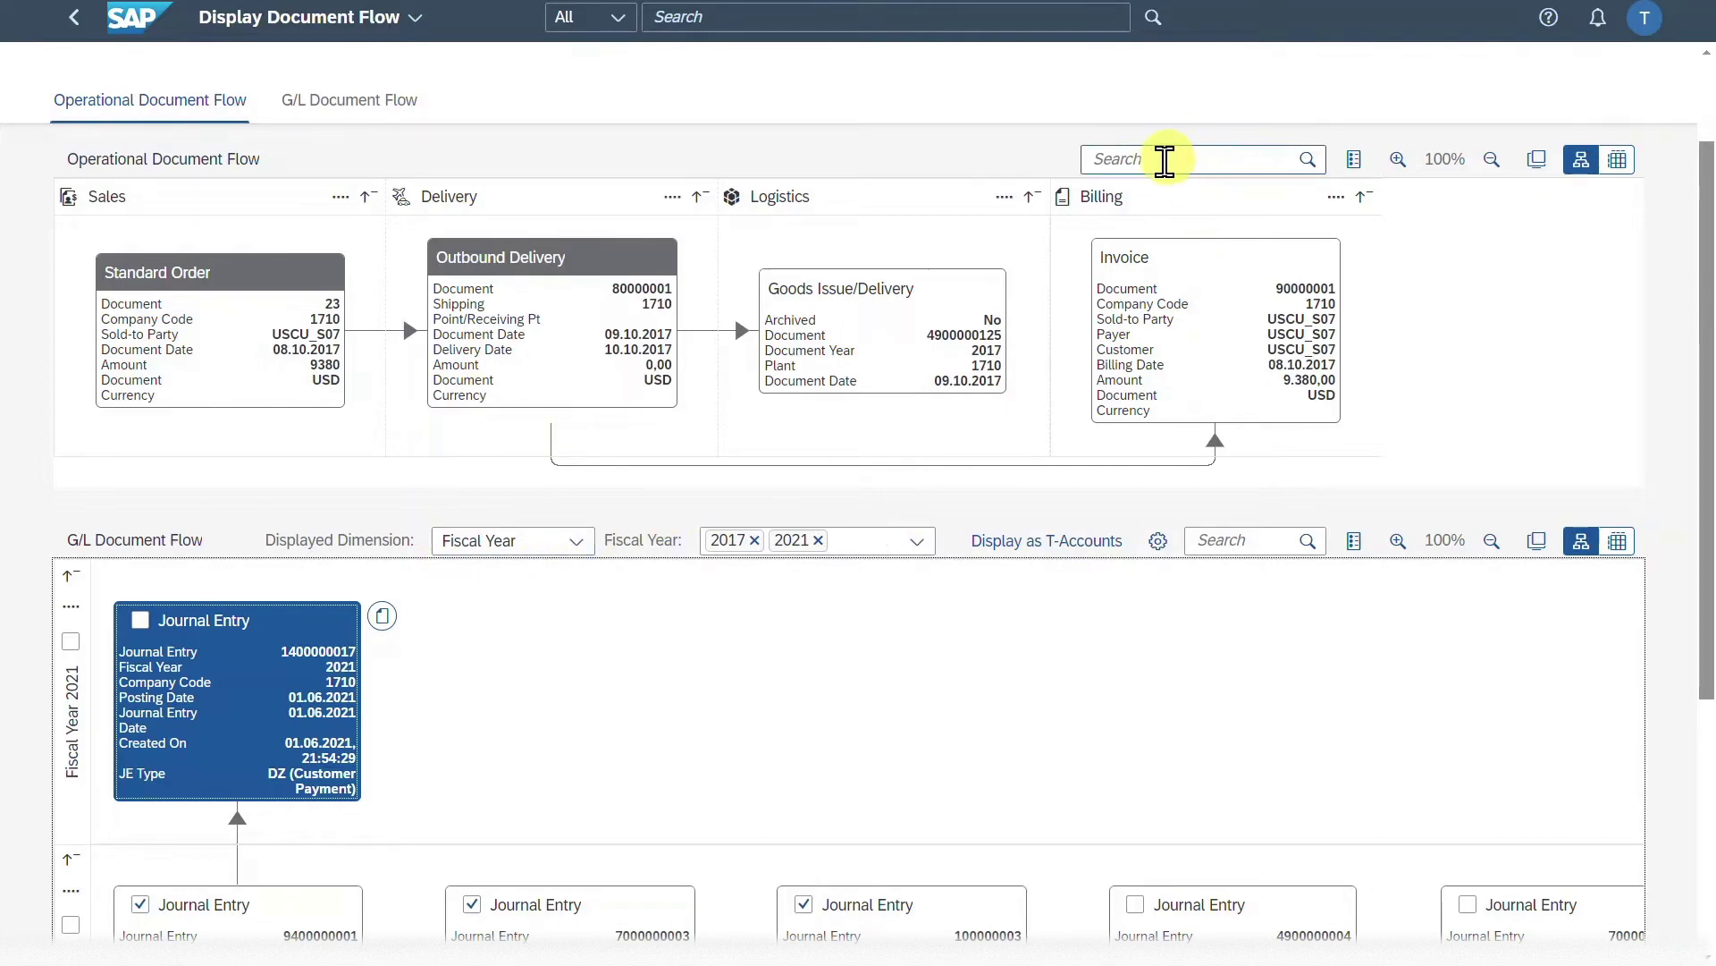
{"action": "left_click", "coordinate": [1167, 160]}
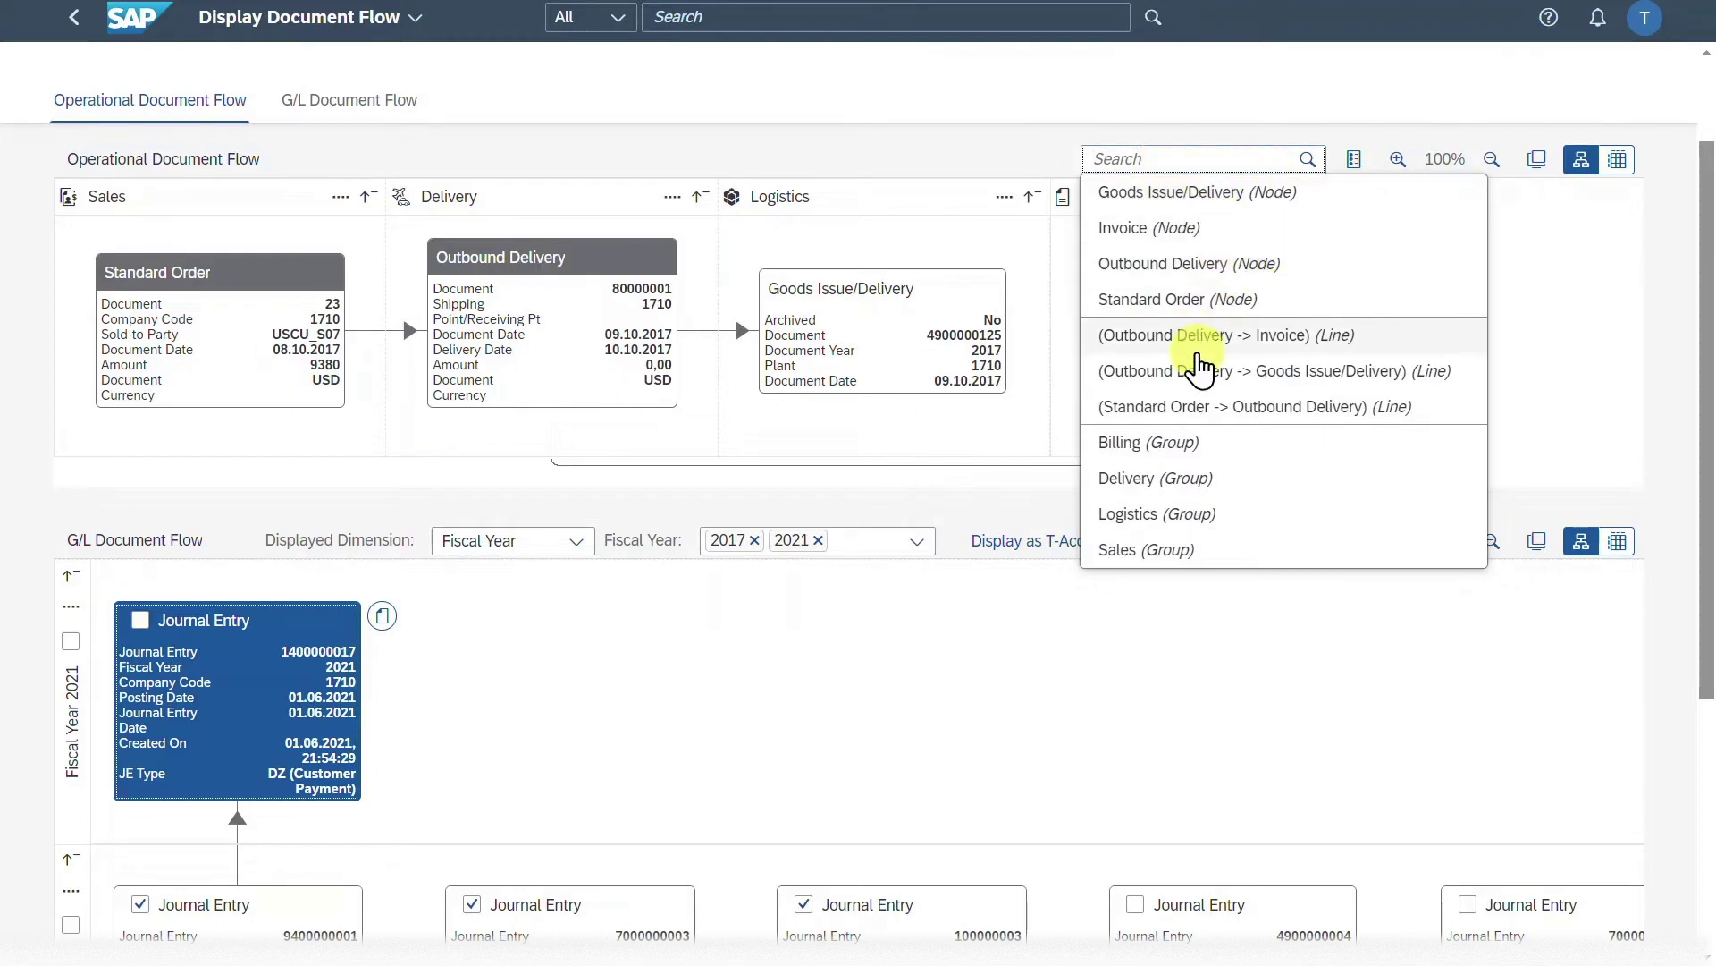
Dismiss the search suggestions and group the G/L flow by company code, then by ledger.
{"action": "left_click", "coordinate": [434, 517]}
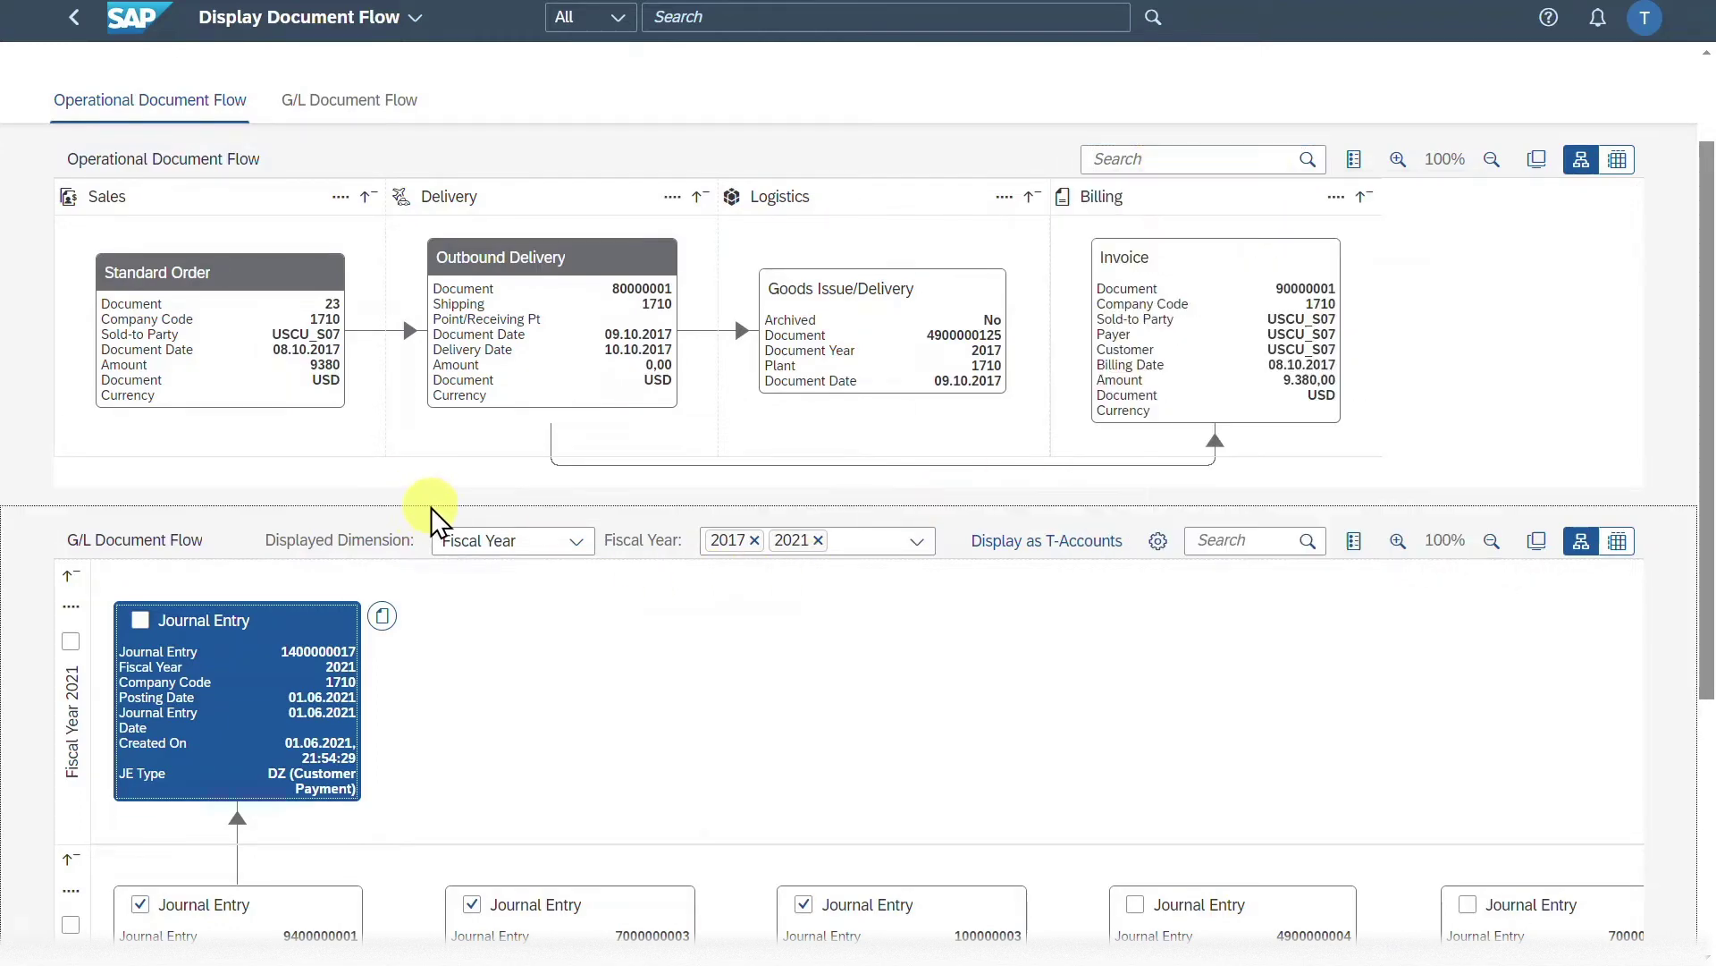
{"action": "scroll", "coordinate": [532, 551], "scroll_direction": "down", "scroll_amount": 2}
{"action": "left_click", "coordinate": [574, 344]}
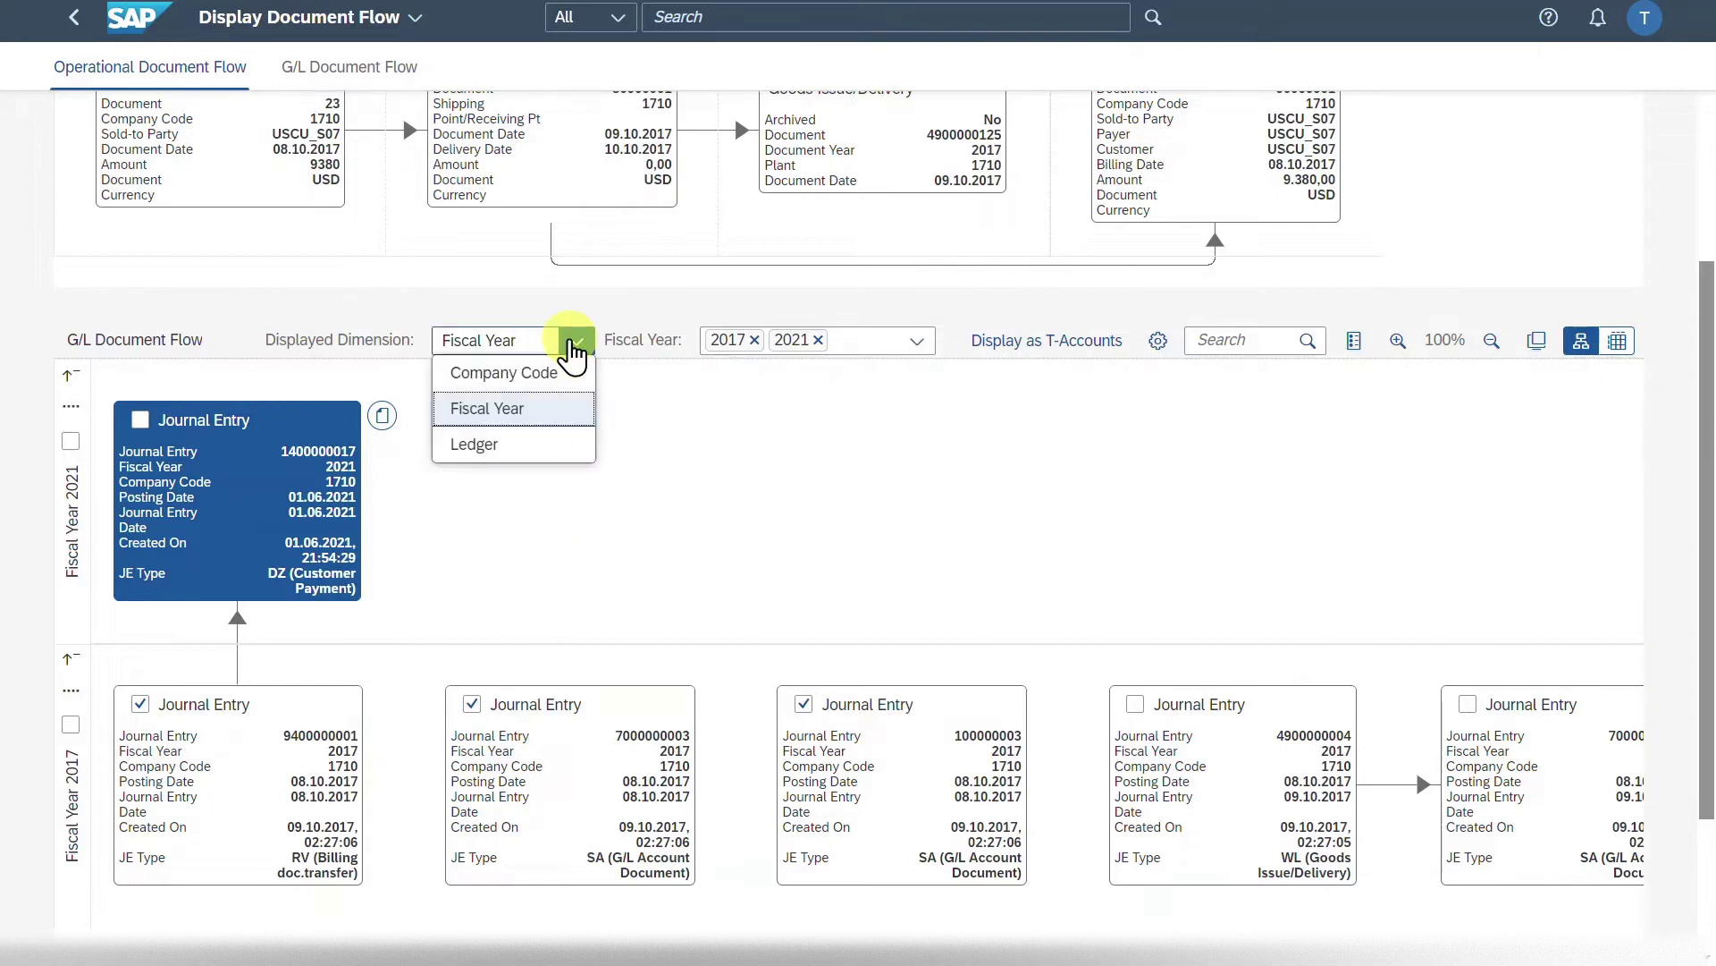
{"action": "left_click", "coordinate": [574, 343]}
{"action": "left_click", "coordinate": [569, 339]}
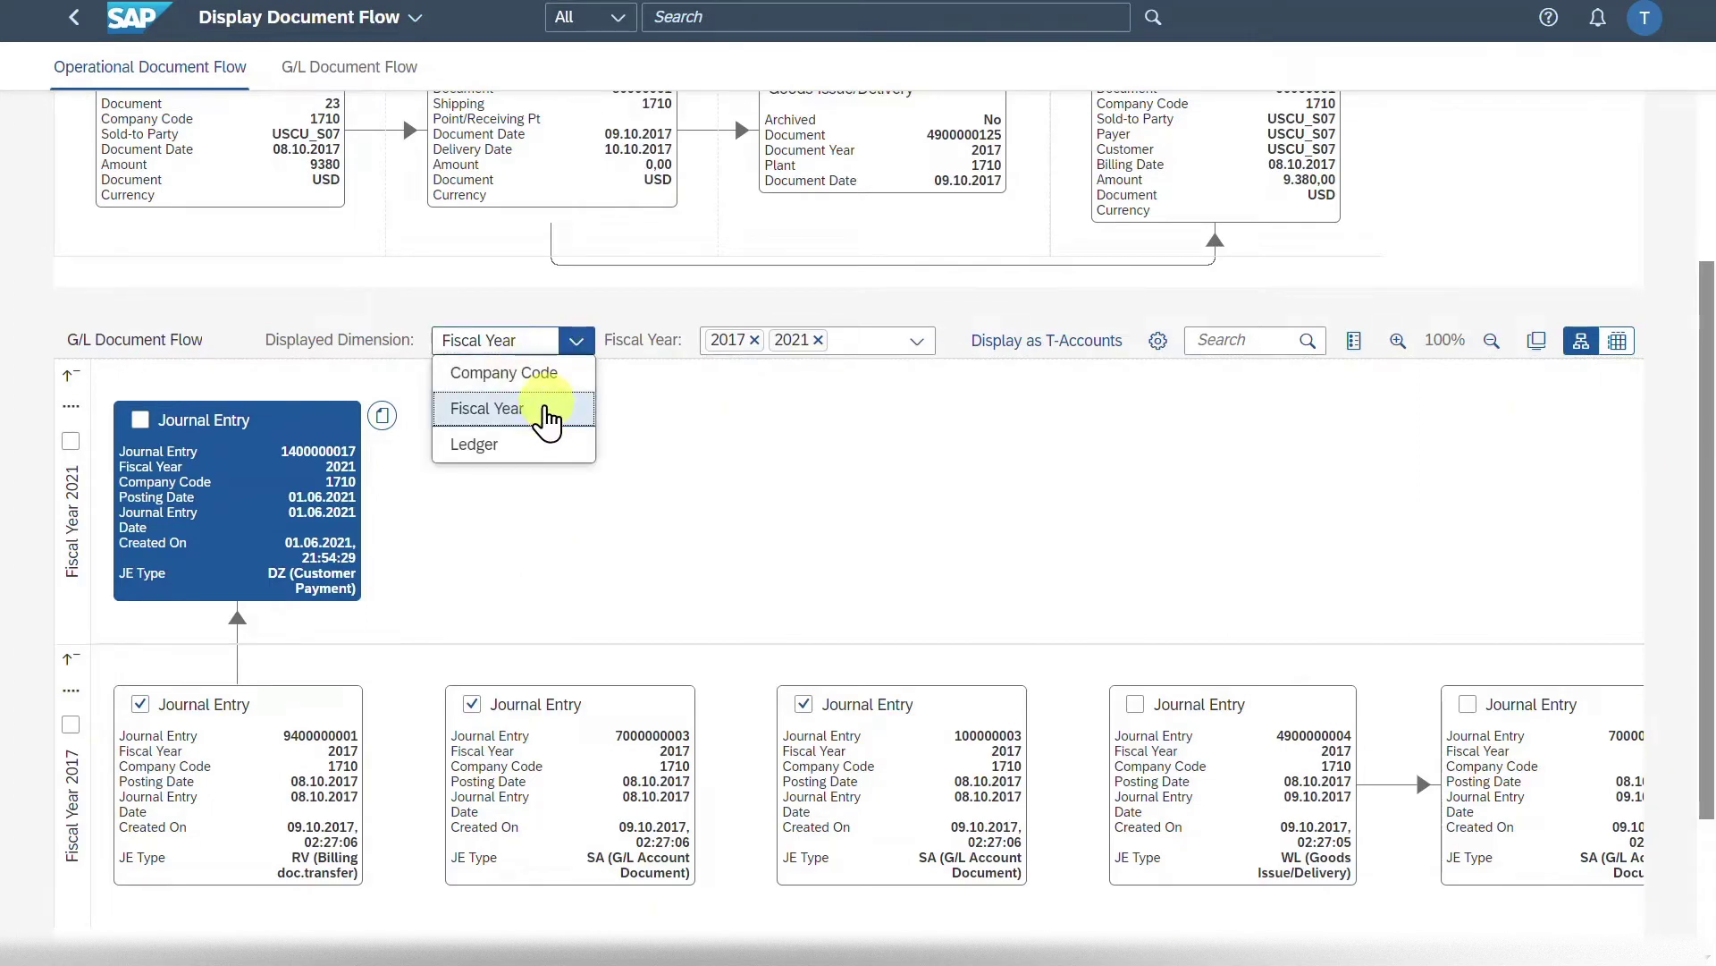
{"action": "left_click", "coordinate": [522, 374]}
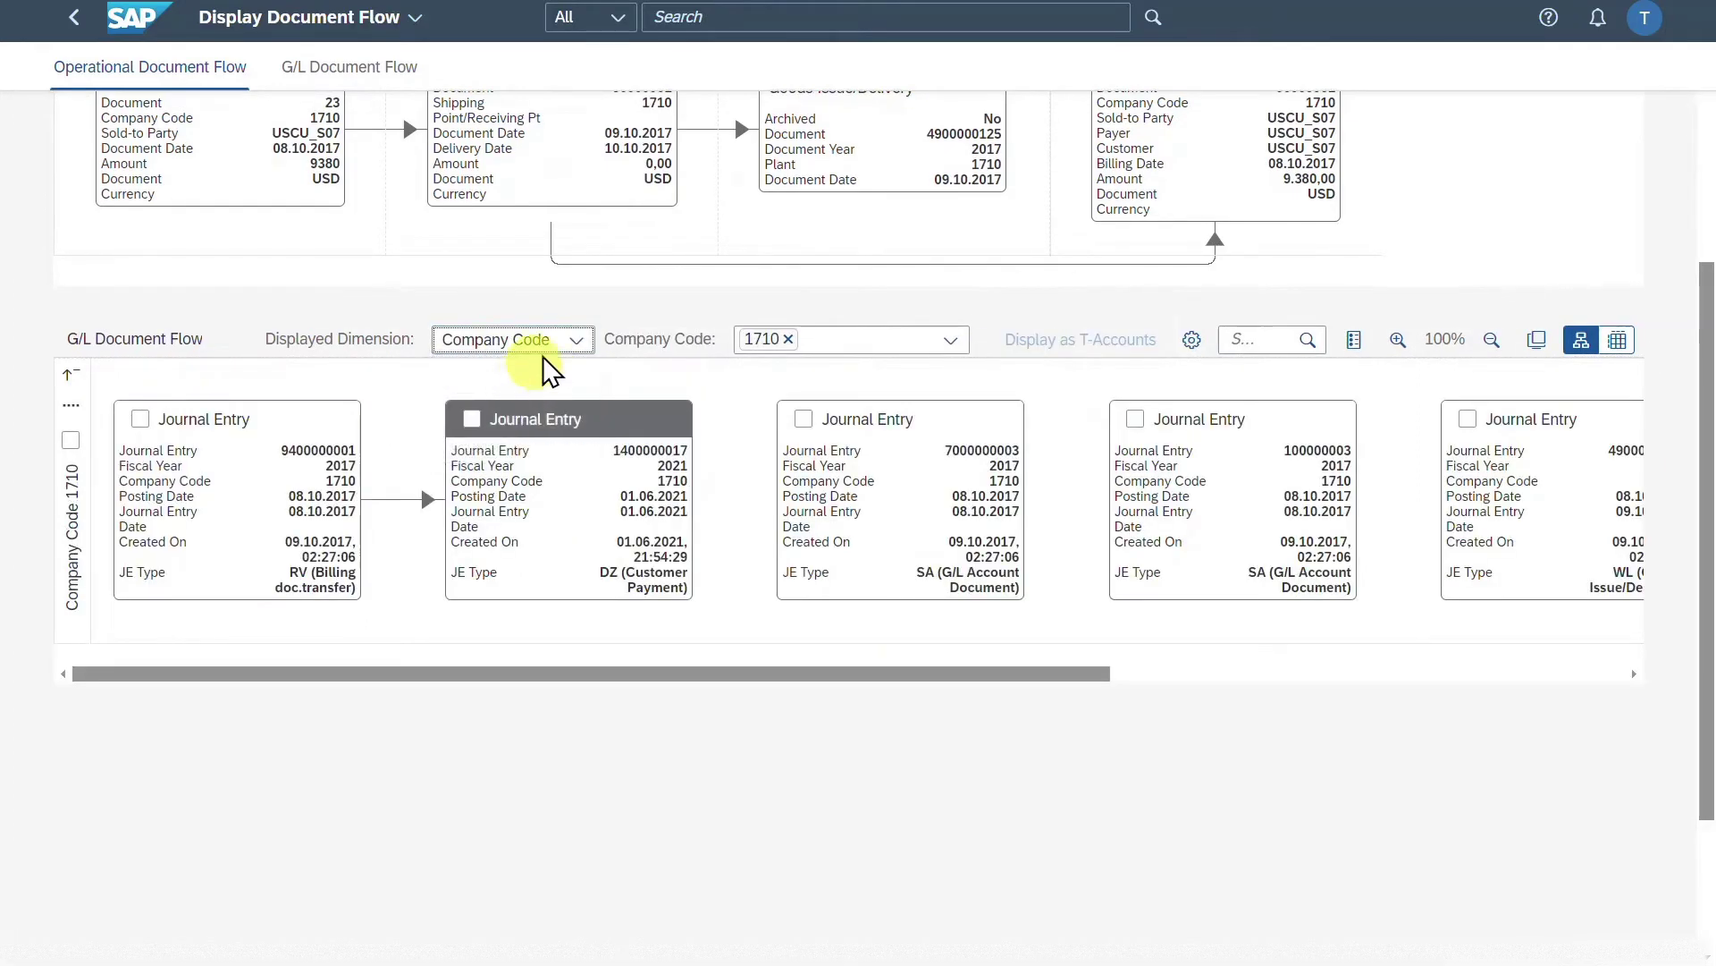
{"action": "left_click", "coordinate": [566, 345]}
{"action": "left_click", "coordinate": [547, 447]}
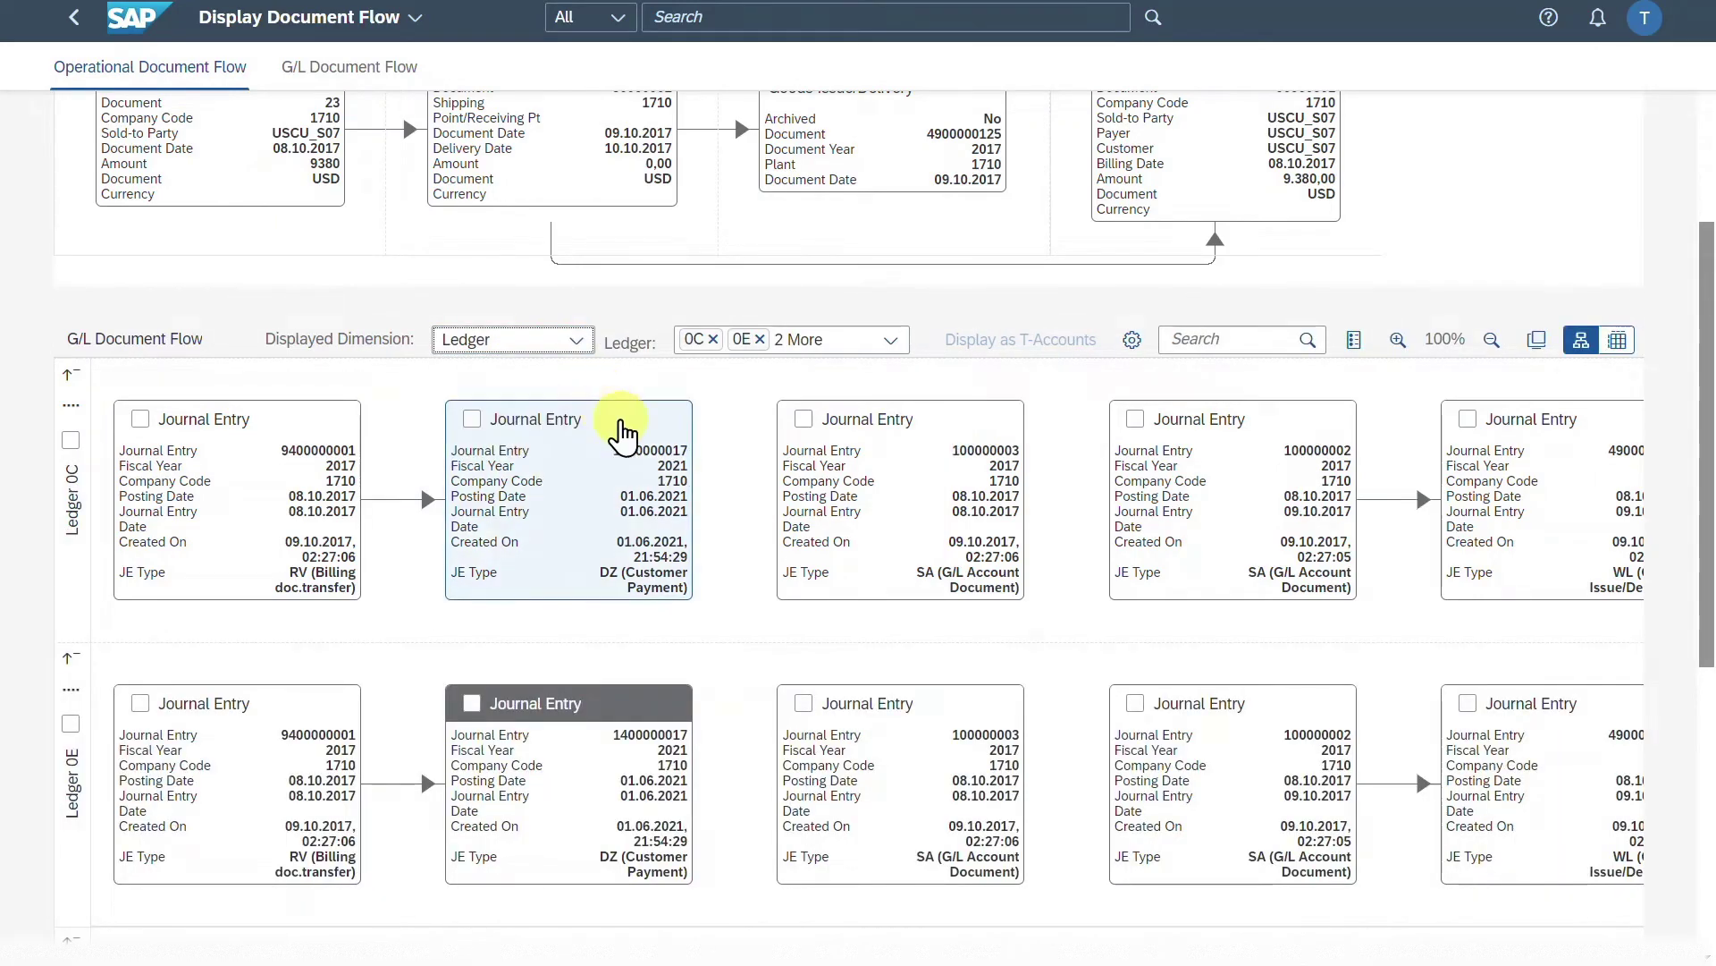
Regroup the G/L flow by company code 1710, fiscal year and ledger, ending on fiscal year.
{"action": "left_click", "coordinate": [572, 342]}
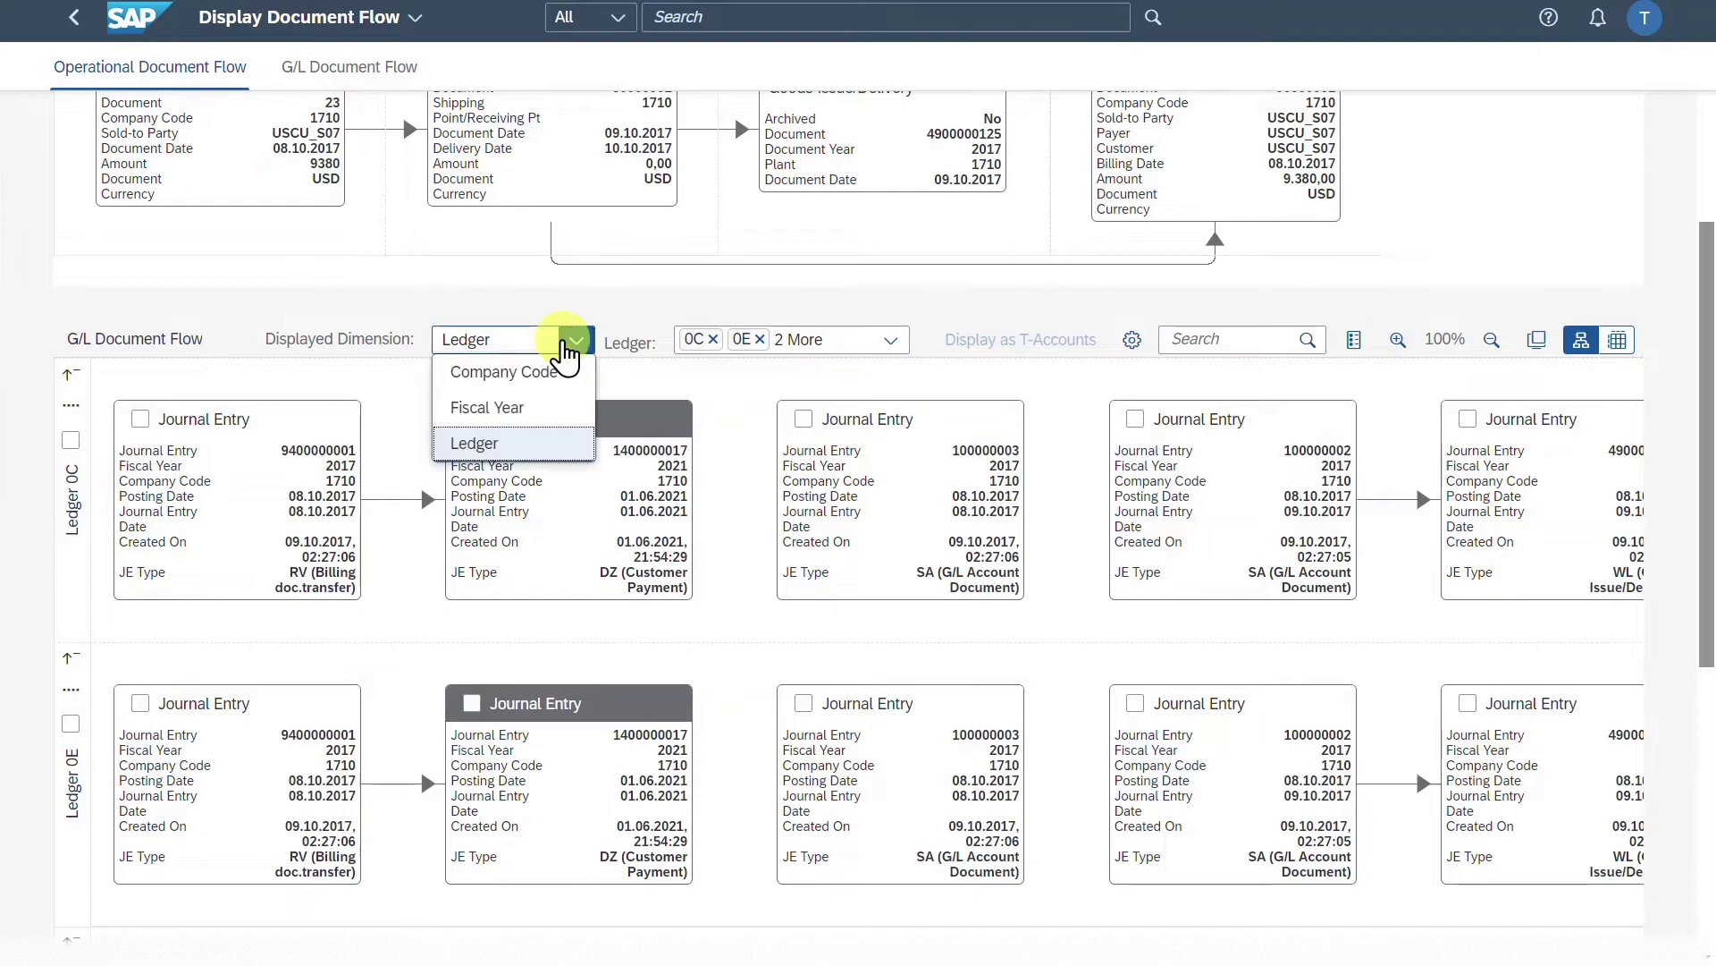
{"action": "left_click", "coordinate": [540, 371]}
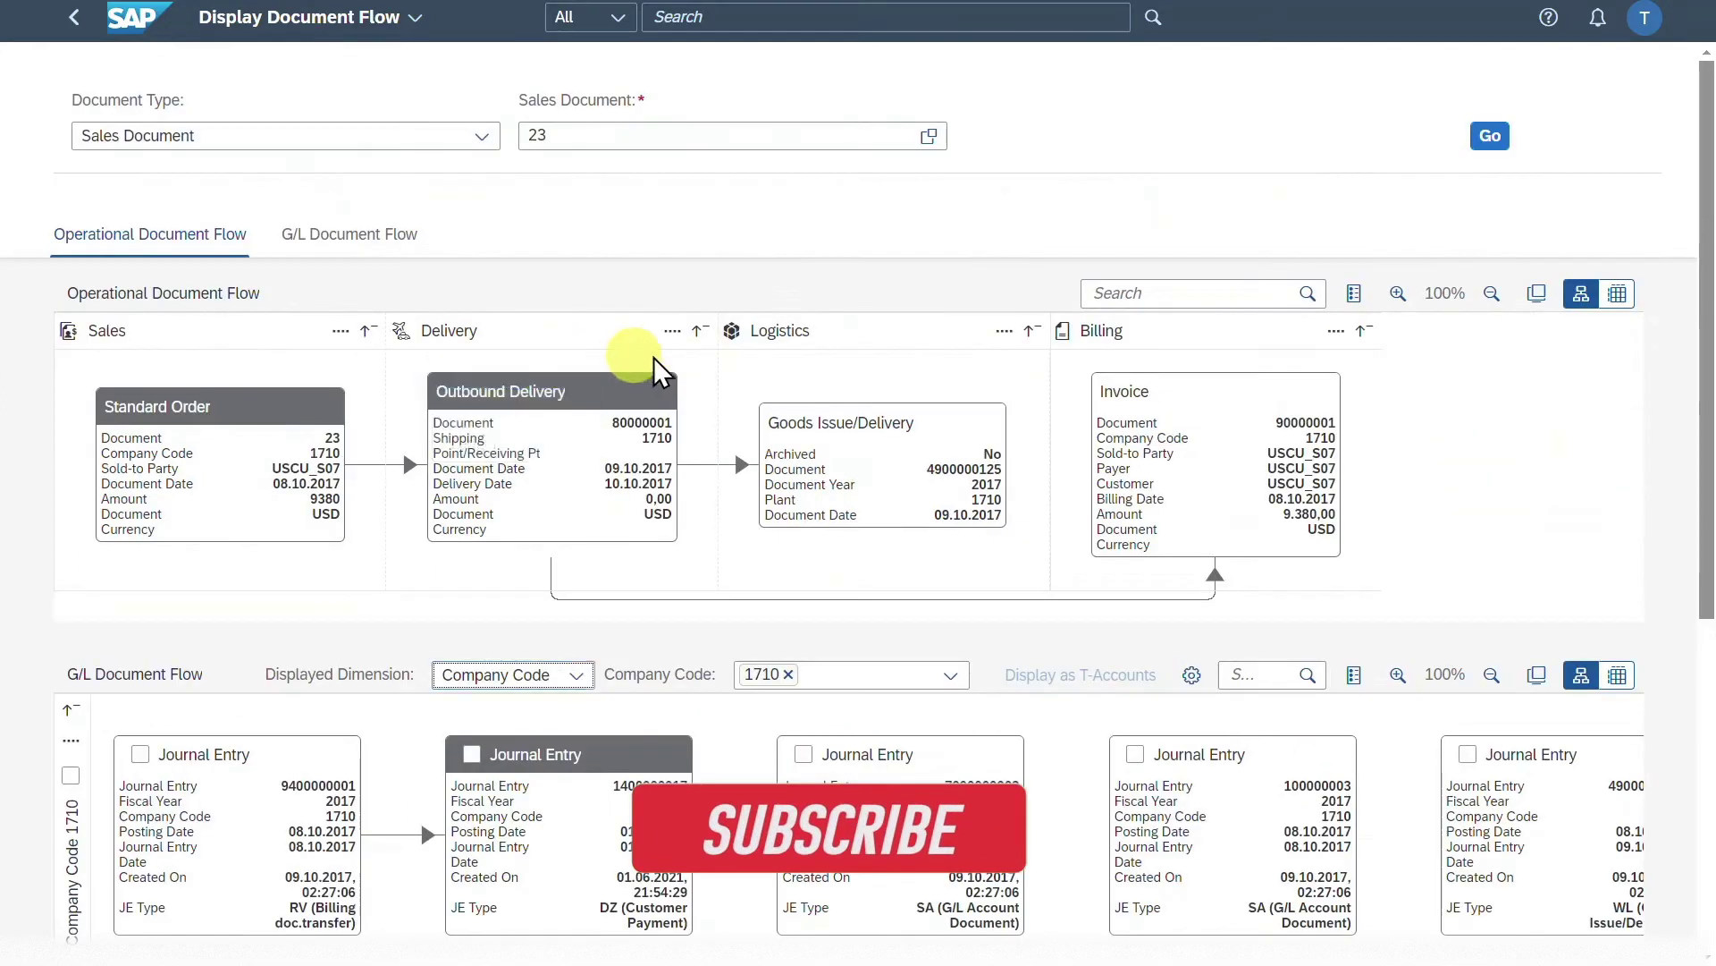
{"action": "scroll", "coordinate": [715, 456], "scroll_direction": "down", "scroll_amount": 3}
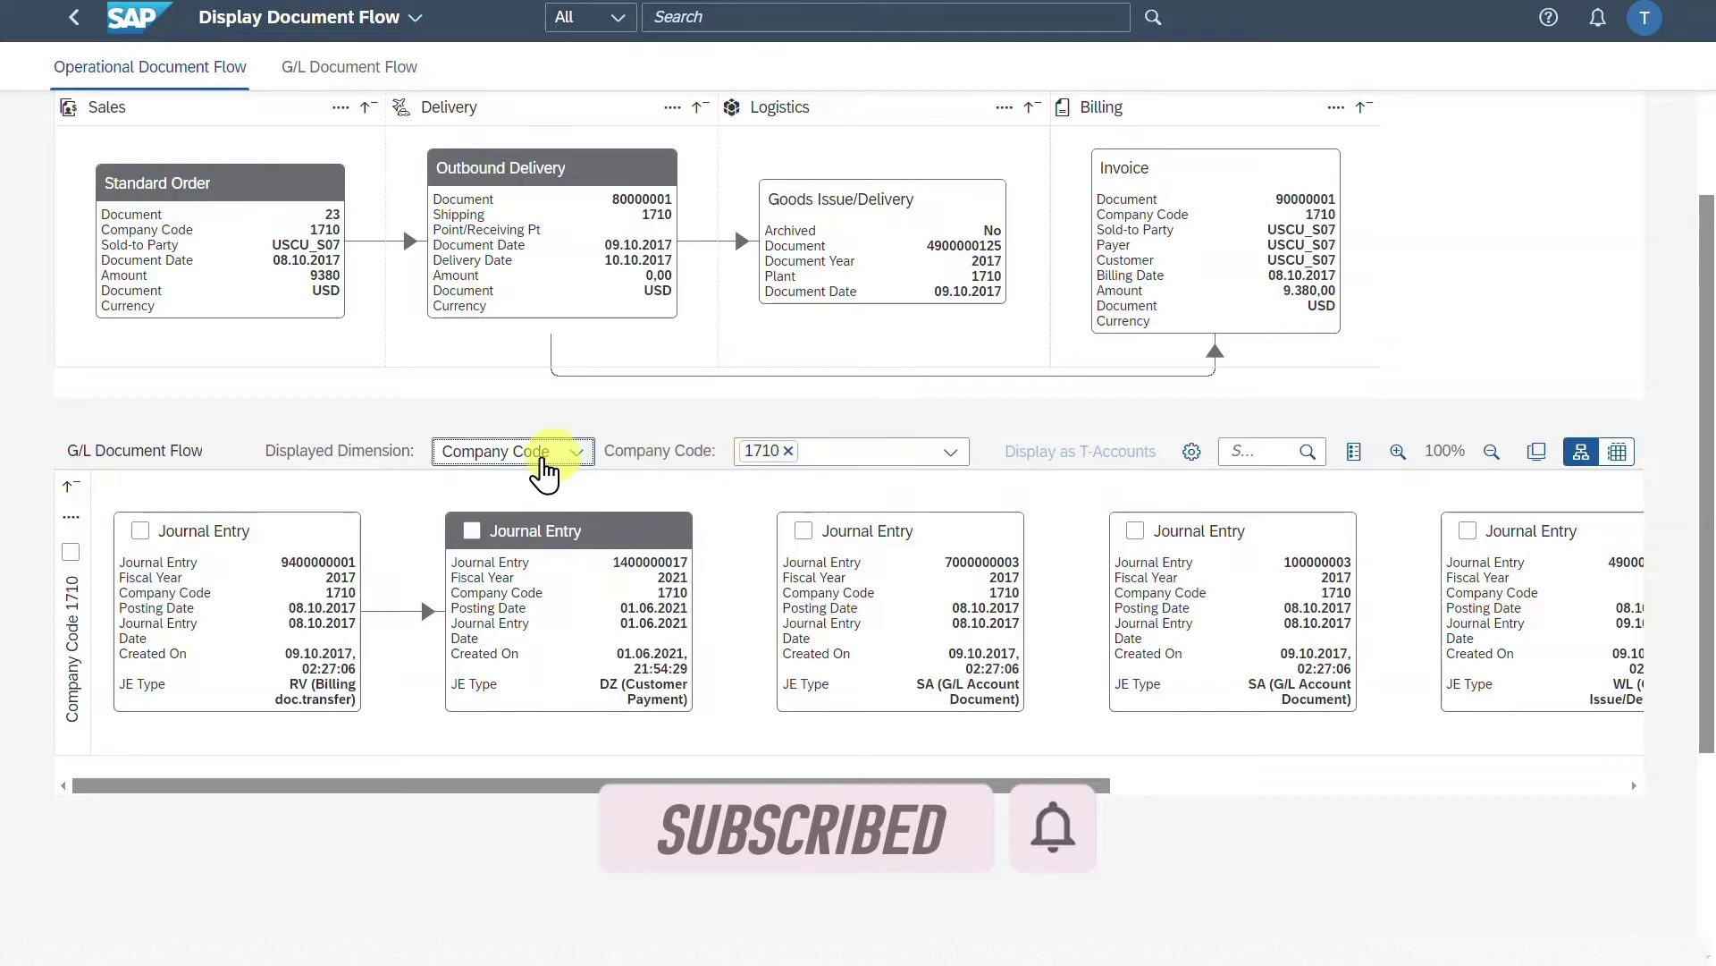
{"action": "left_click", "coordinate": [832, 461]}
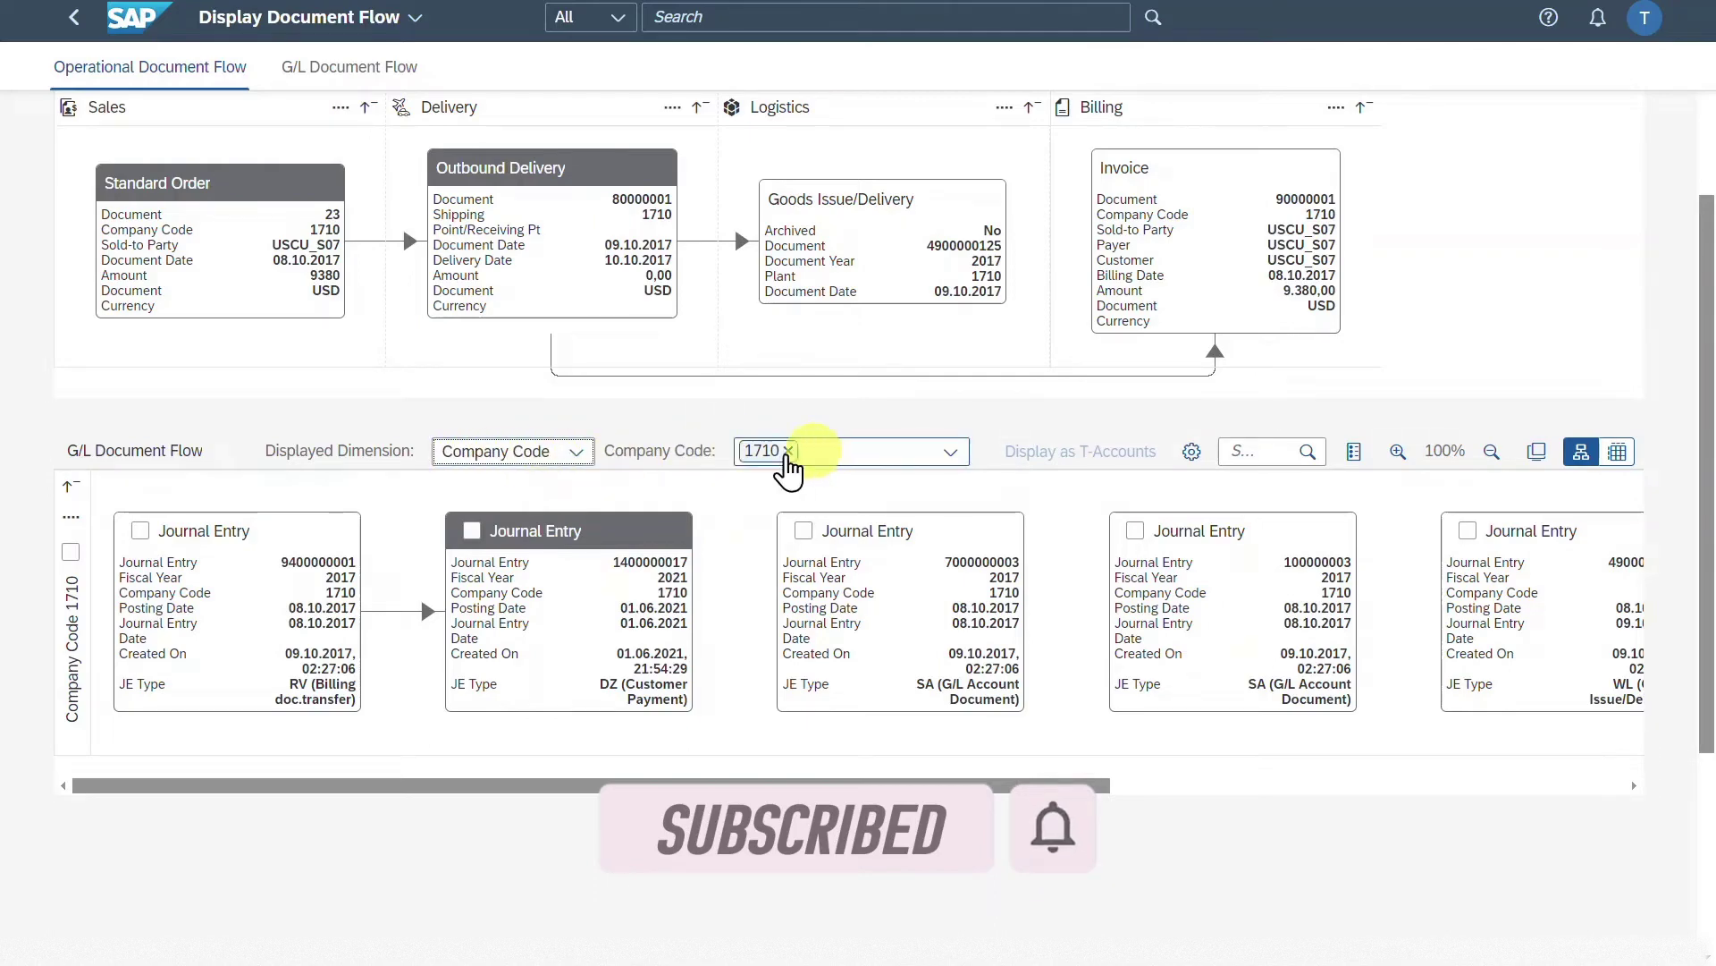
{"action": "left_click", "coordinate": [576, 452]}
{"action": "left_click", "coordinate": [516, 536]}
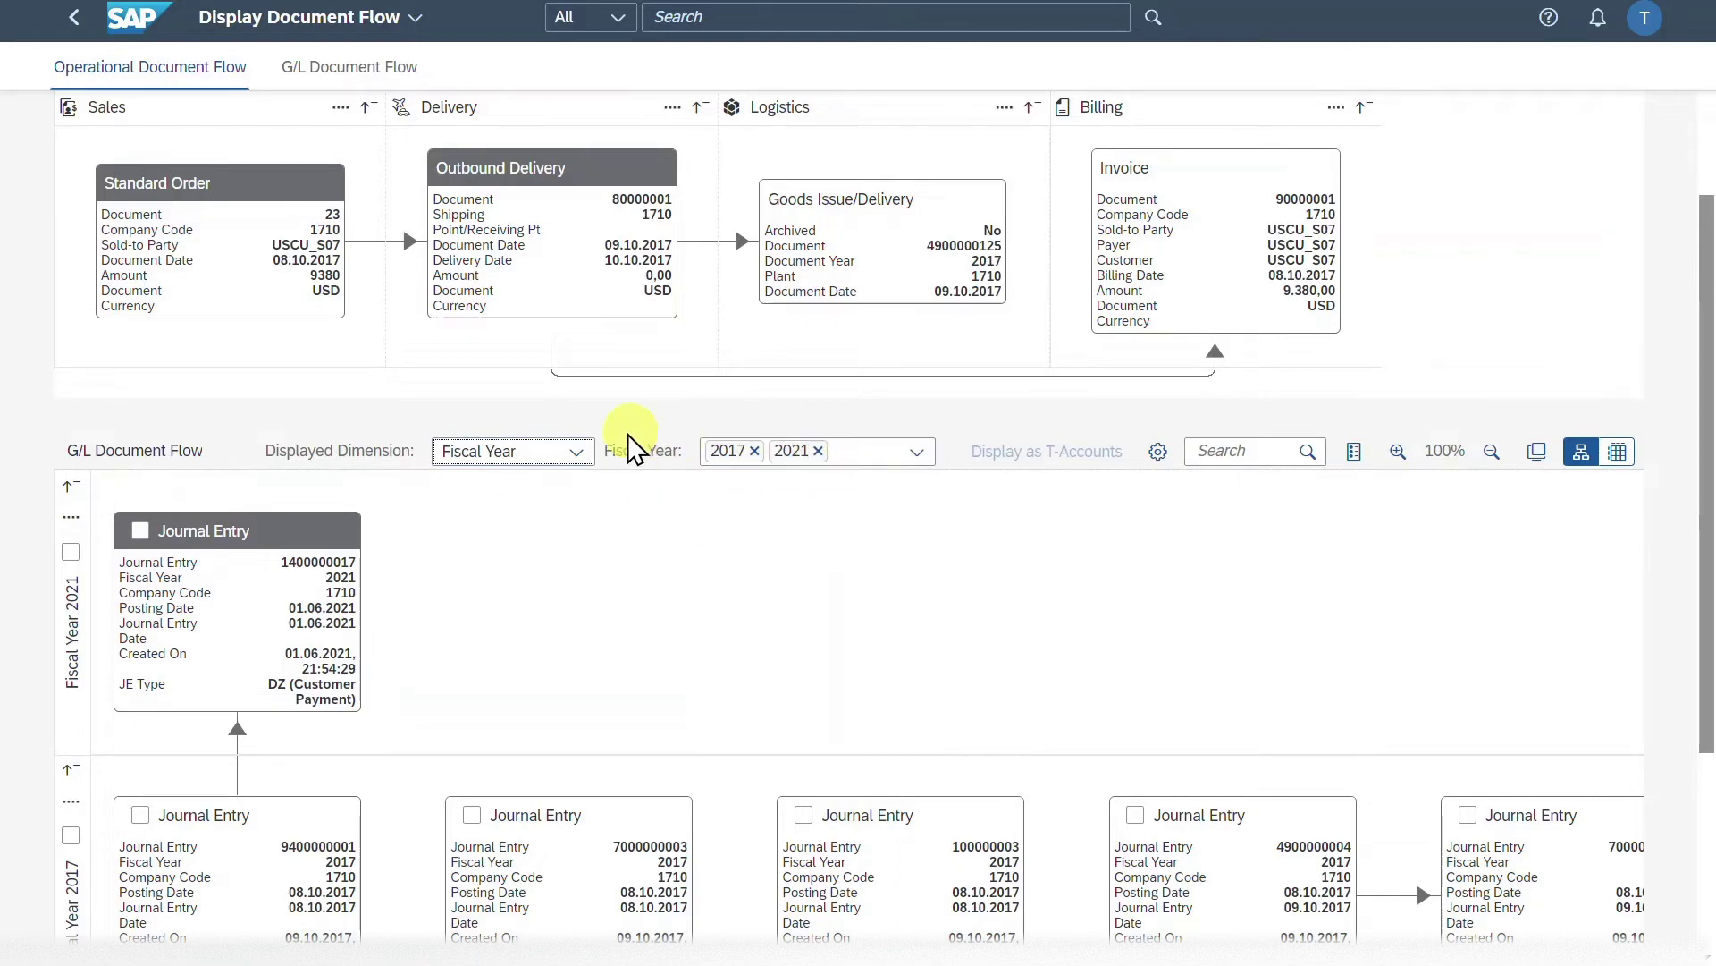
{"action": "left_click", "coordinate": [573, 454]}
{"action": "left_click", "coordinate": [540, 559]}
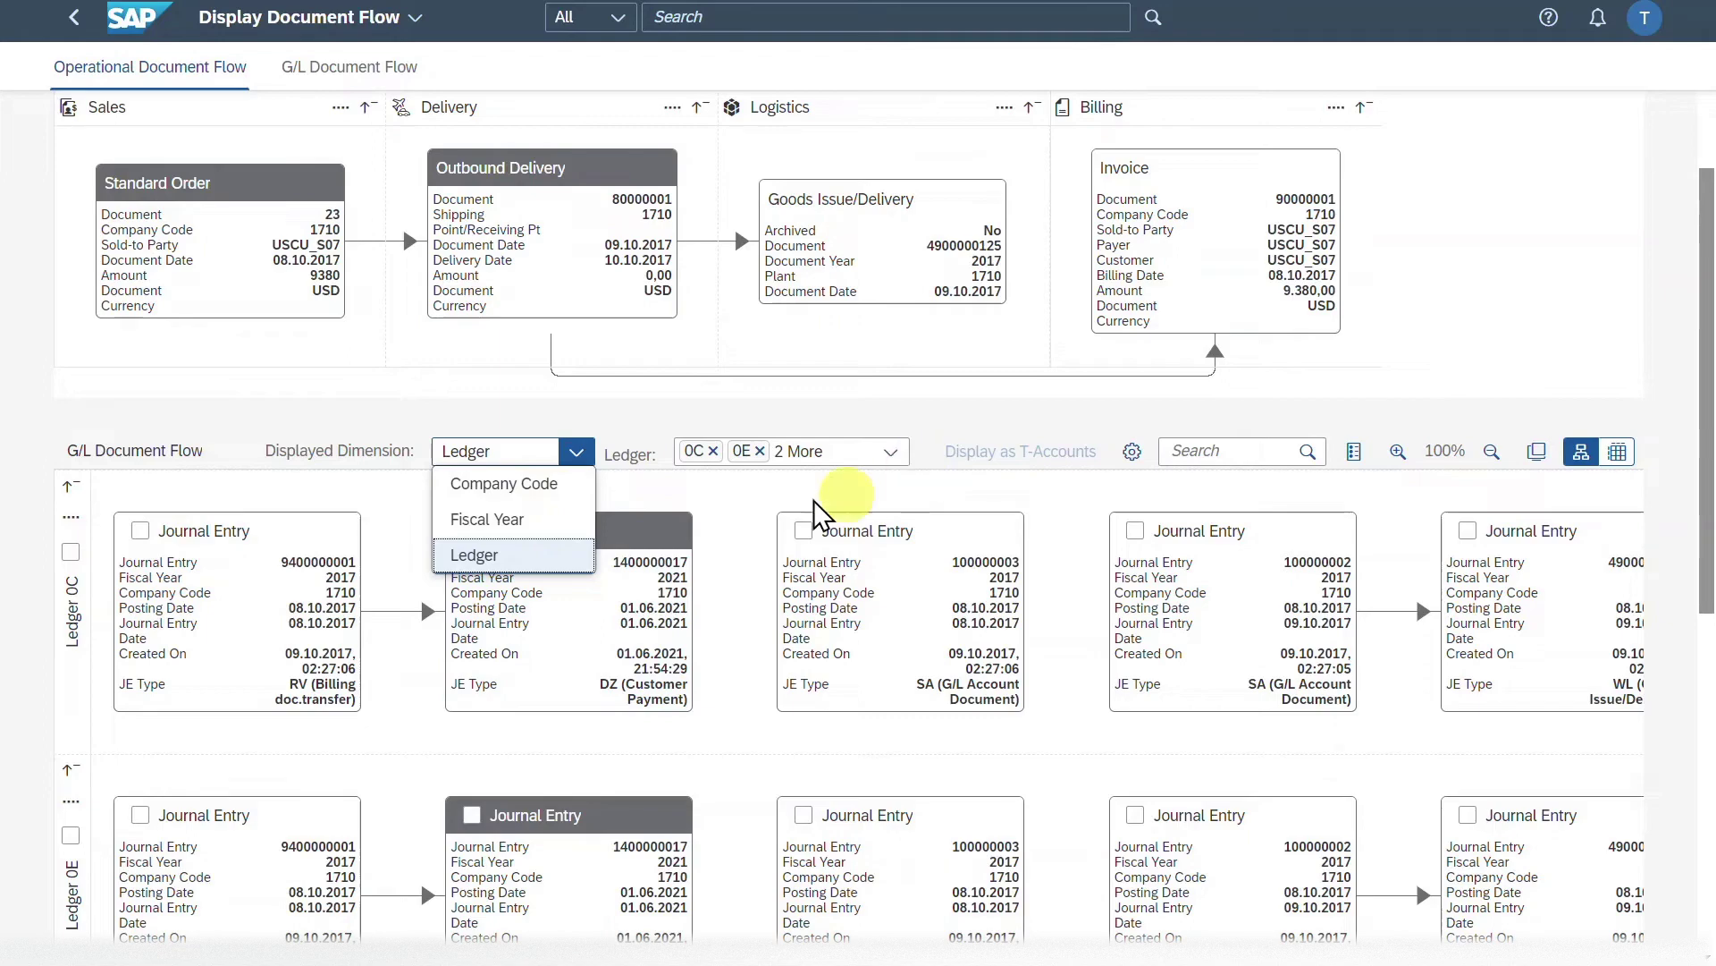
{"action": "left_click", "coordinate": [572, 518]}
{"action": "scroll", "coordinate": [845, 671], "scroll_direction": "down", "scroll_amount": 5}
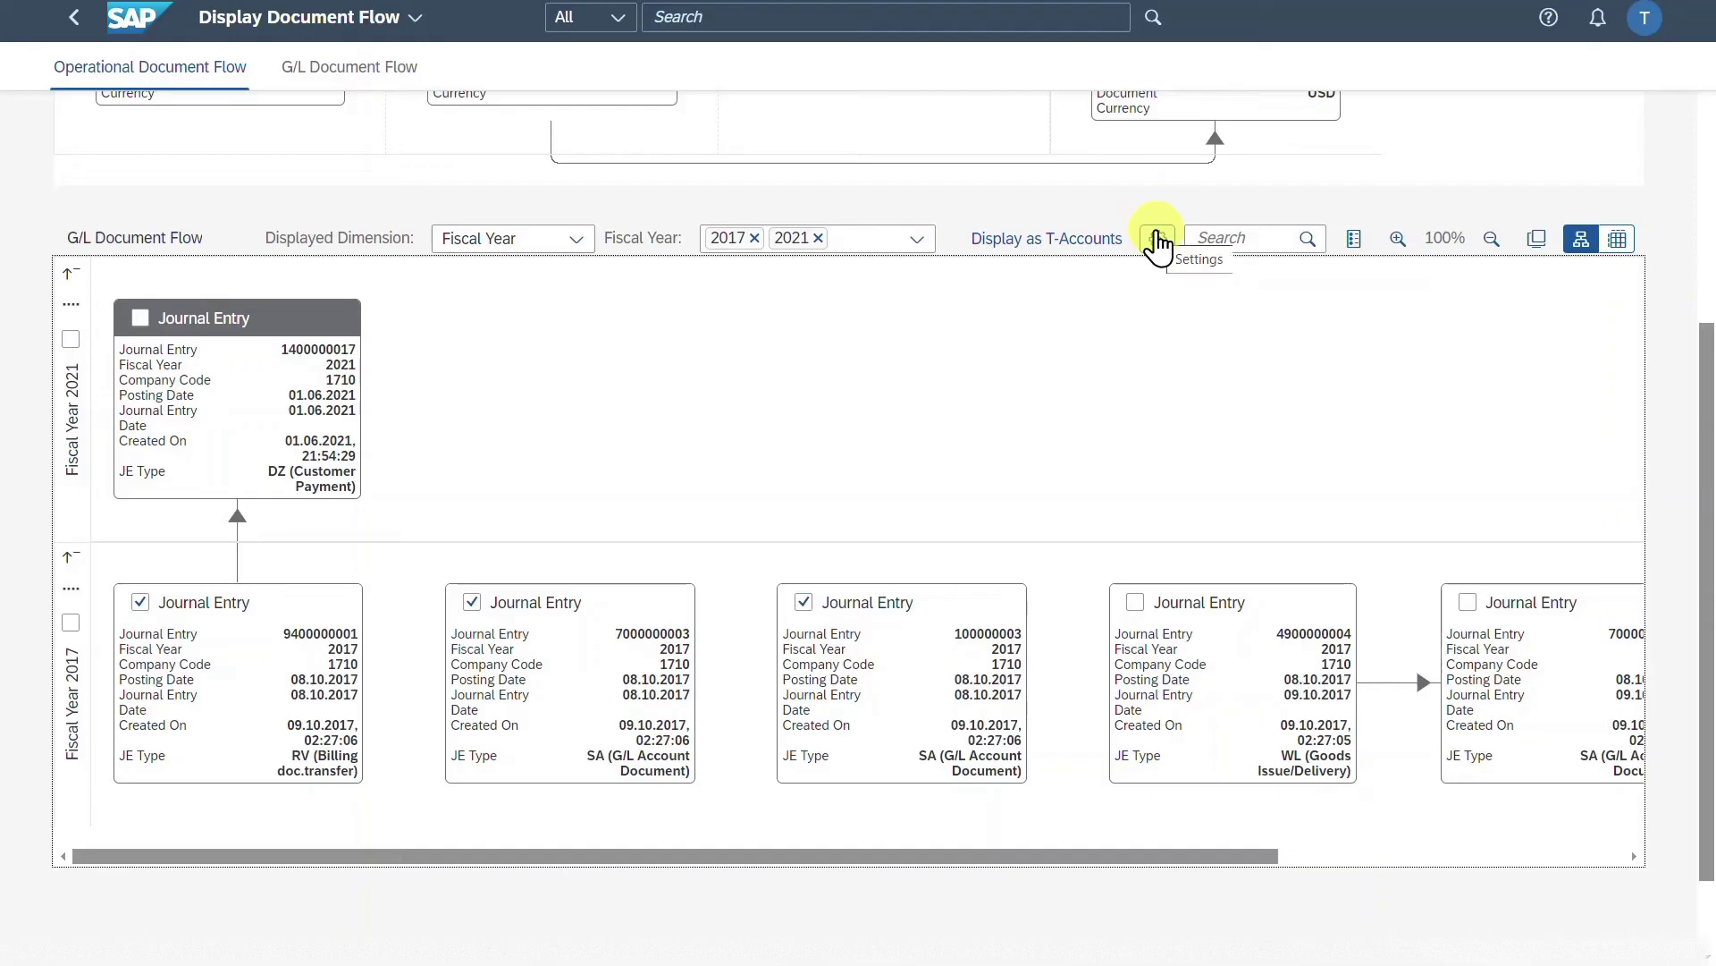
{"action": "left_click", "coordinate": [1158, 239]}
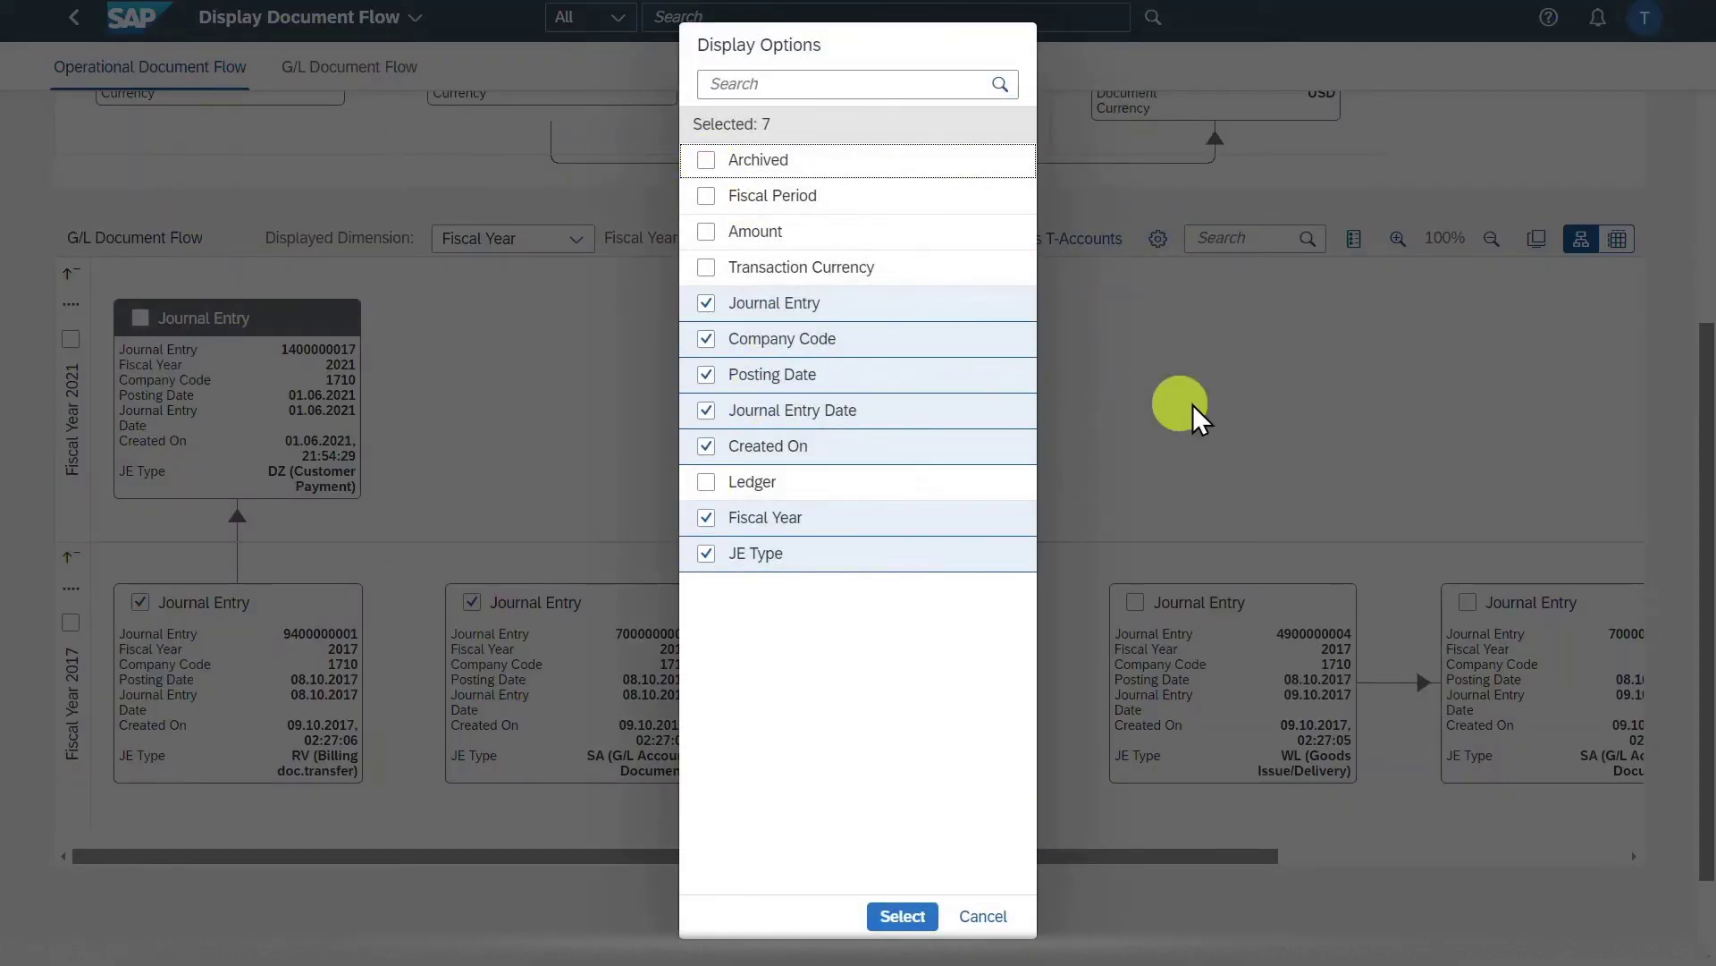
{"action": "left_click", "coordinate": [984, 915]}
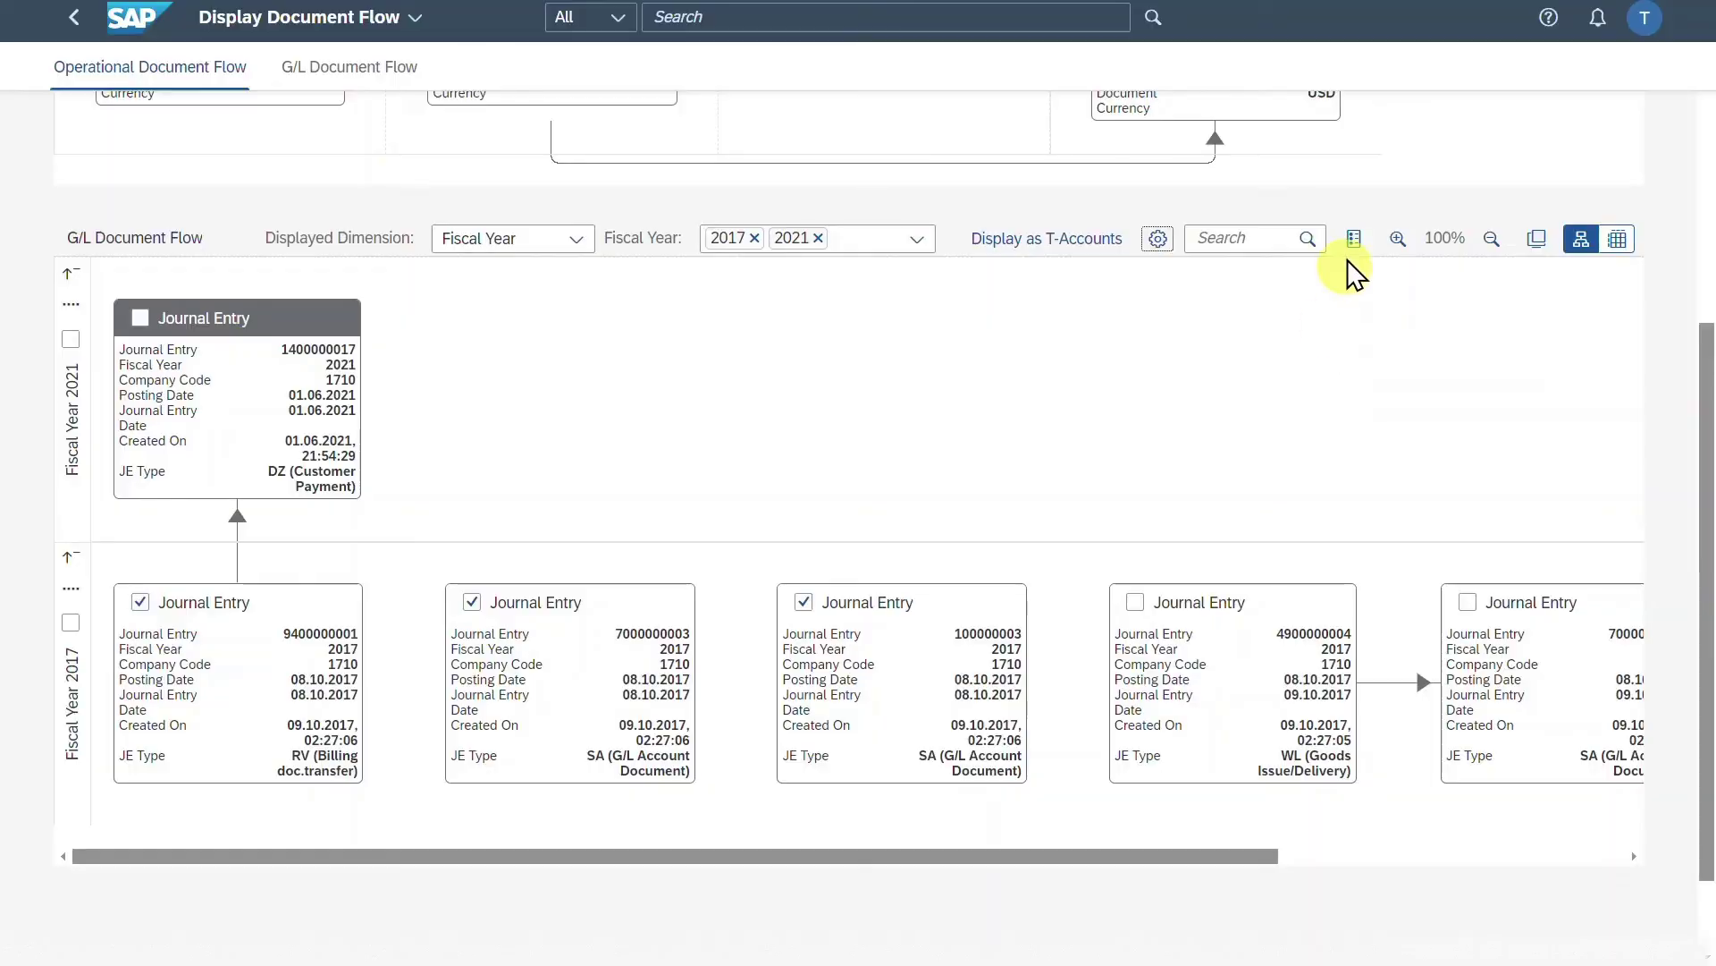
{"action": "left_click", "coordinate": [1288, 240]}
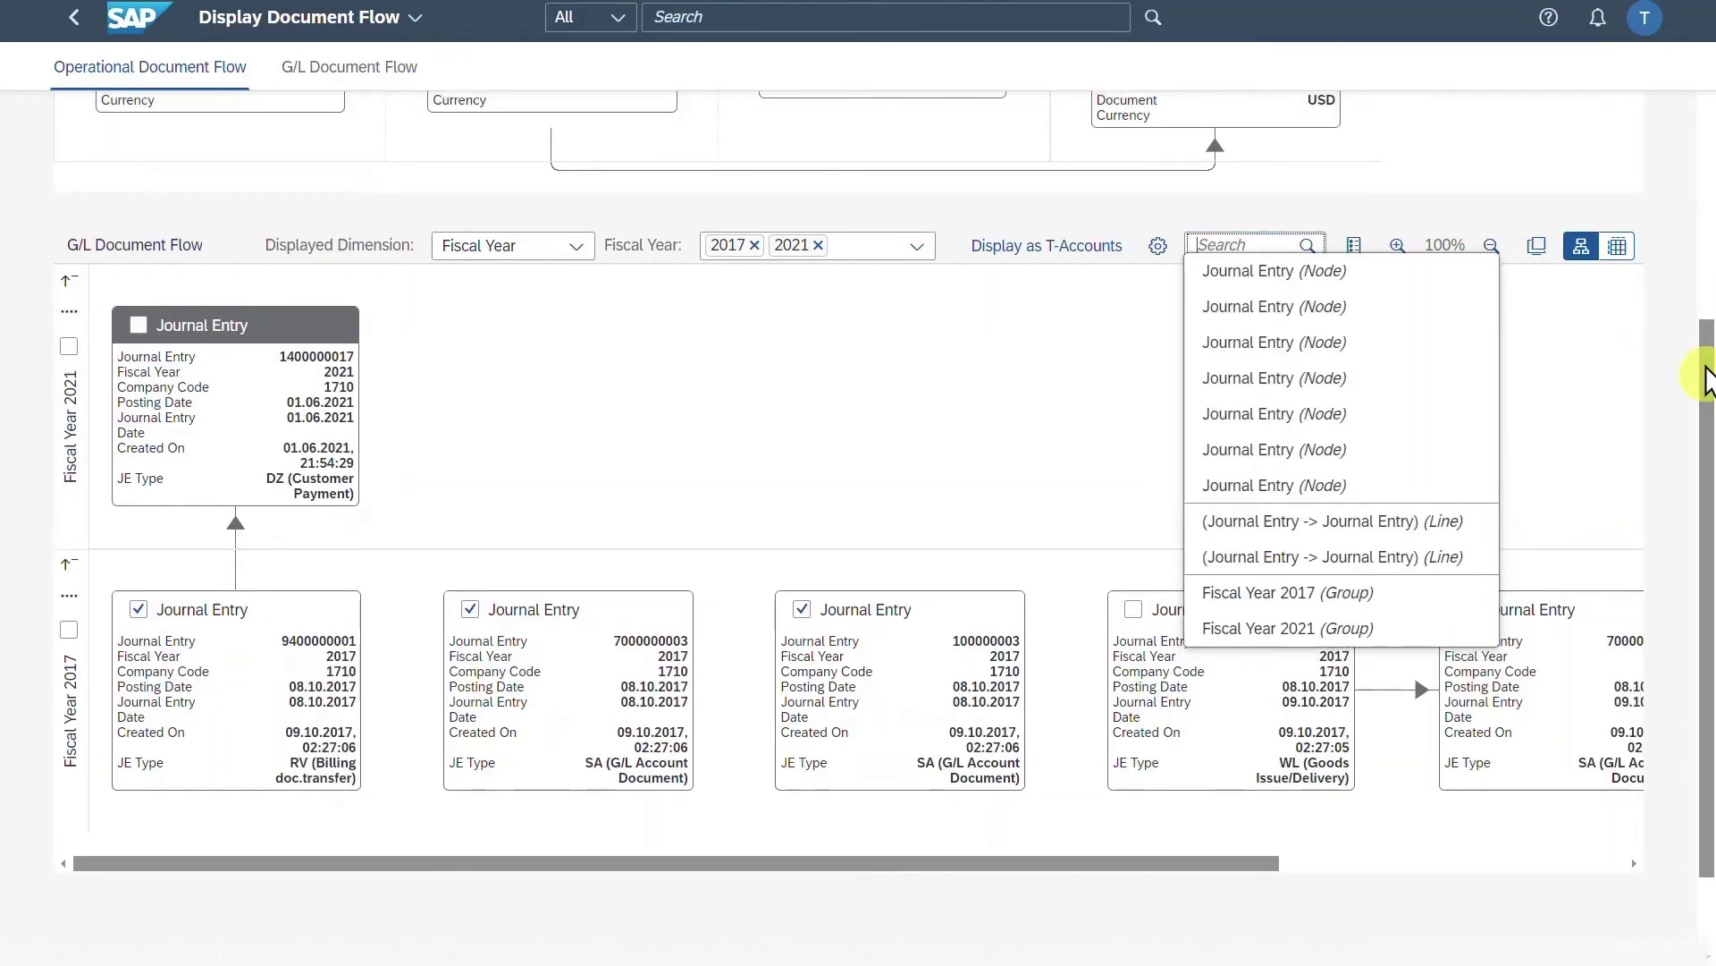
{"action": "left_click_drag", "start_coordinate": [1706, 367], "coordinate": [1705, 181]}
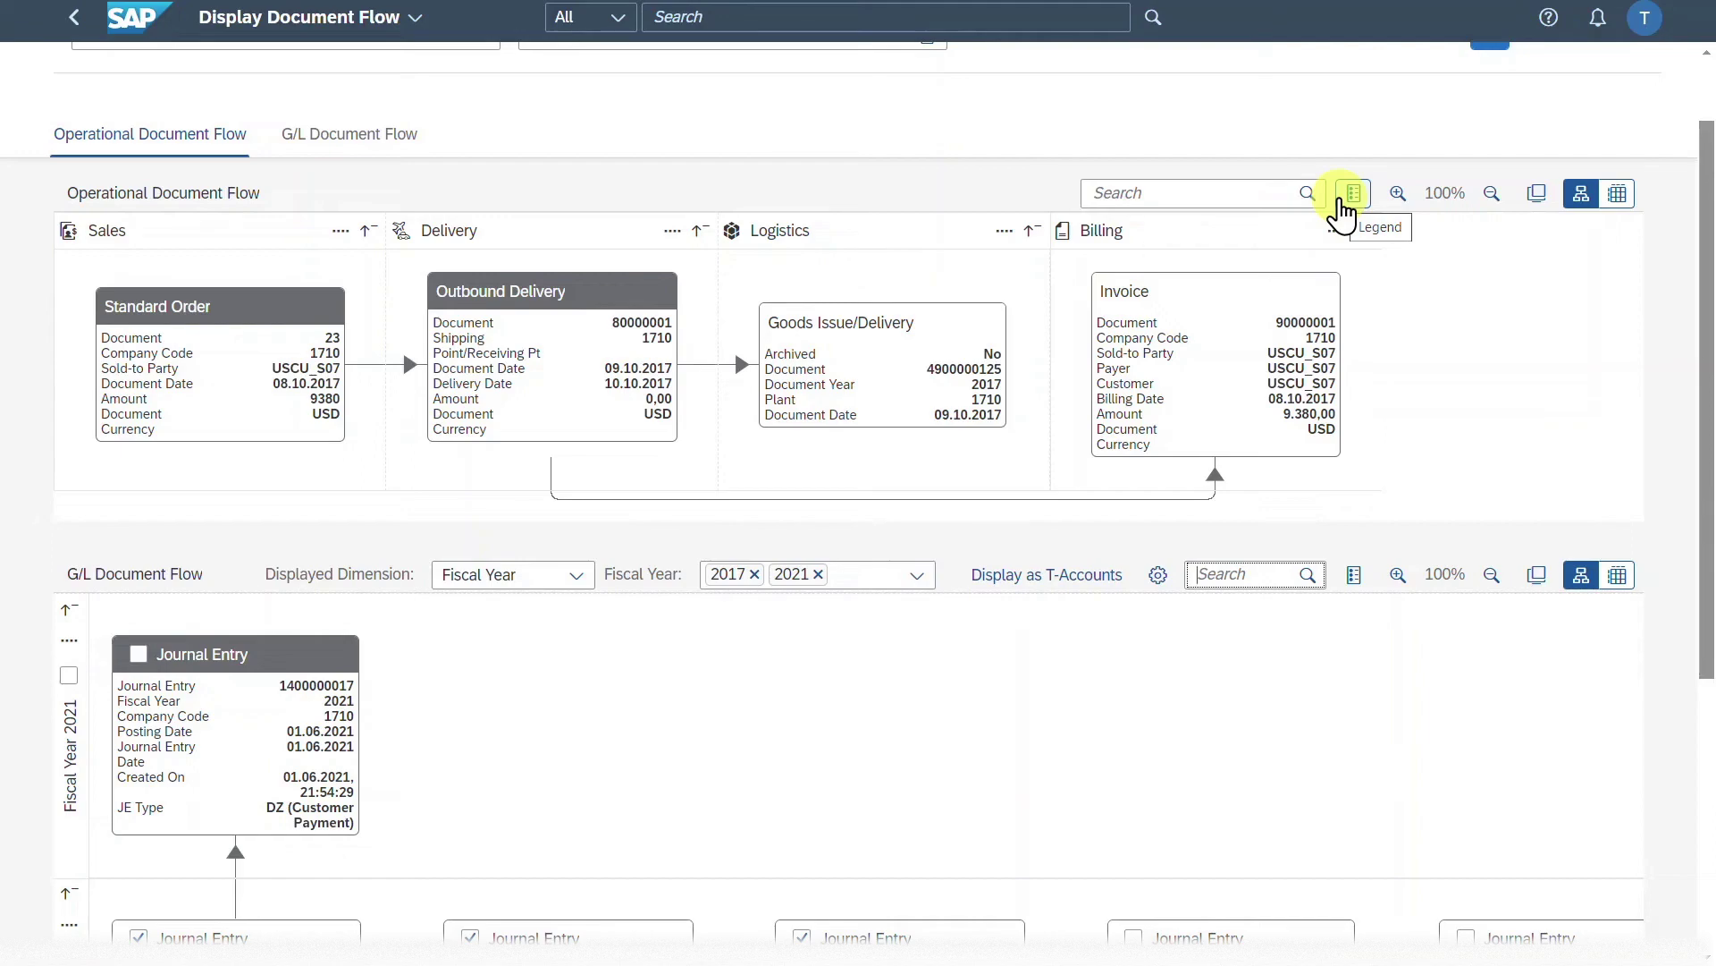
Show both flow legends, zoom the operational flow in and back to 100%, then fit it.
{"action": "left_click", "coordinate": [1345, 199]}
{"action": "left_click", "coordinate": [1353, 596]}
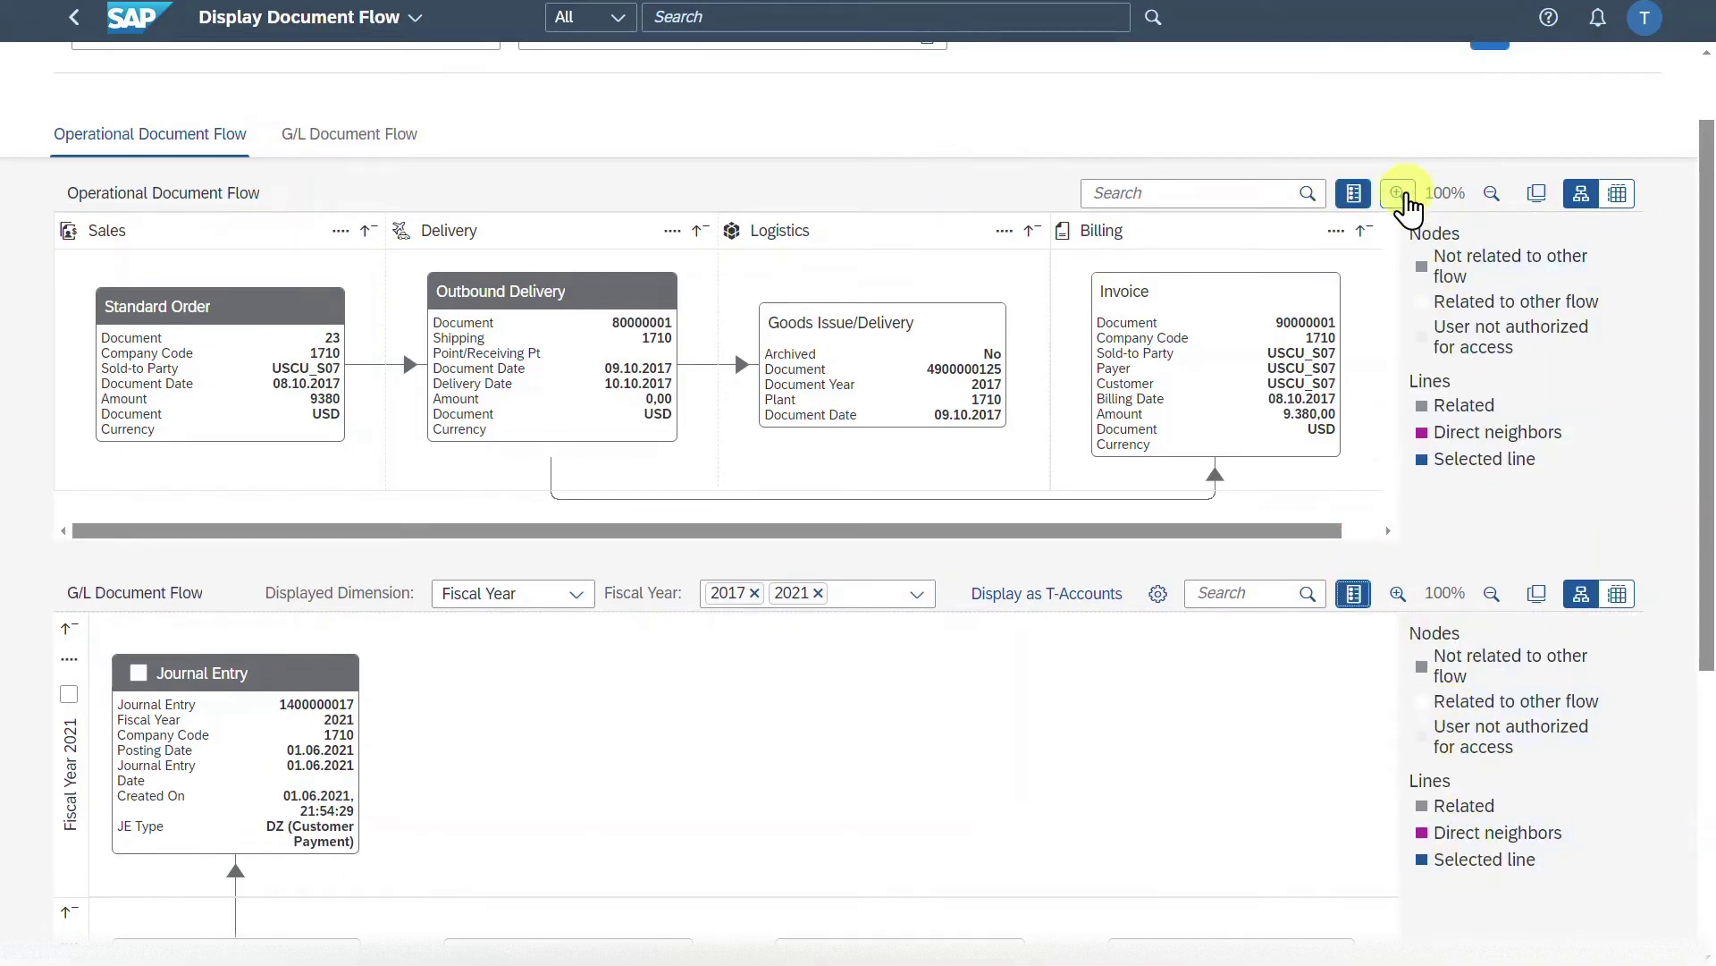
{"action": "left_click", "coordinate": [1400, 195]}
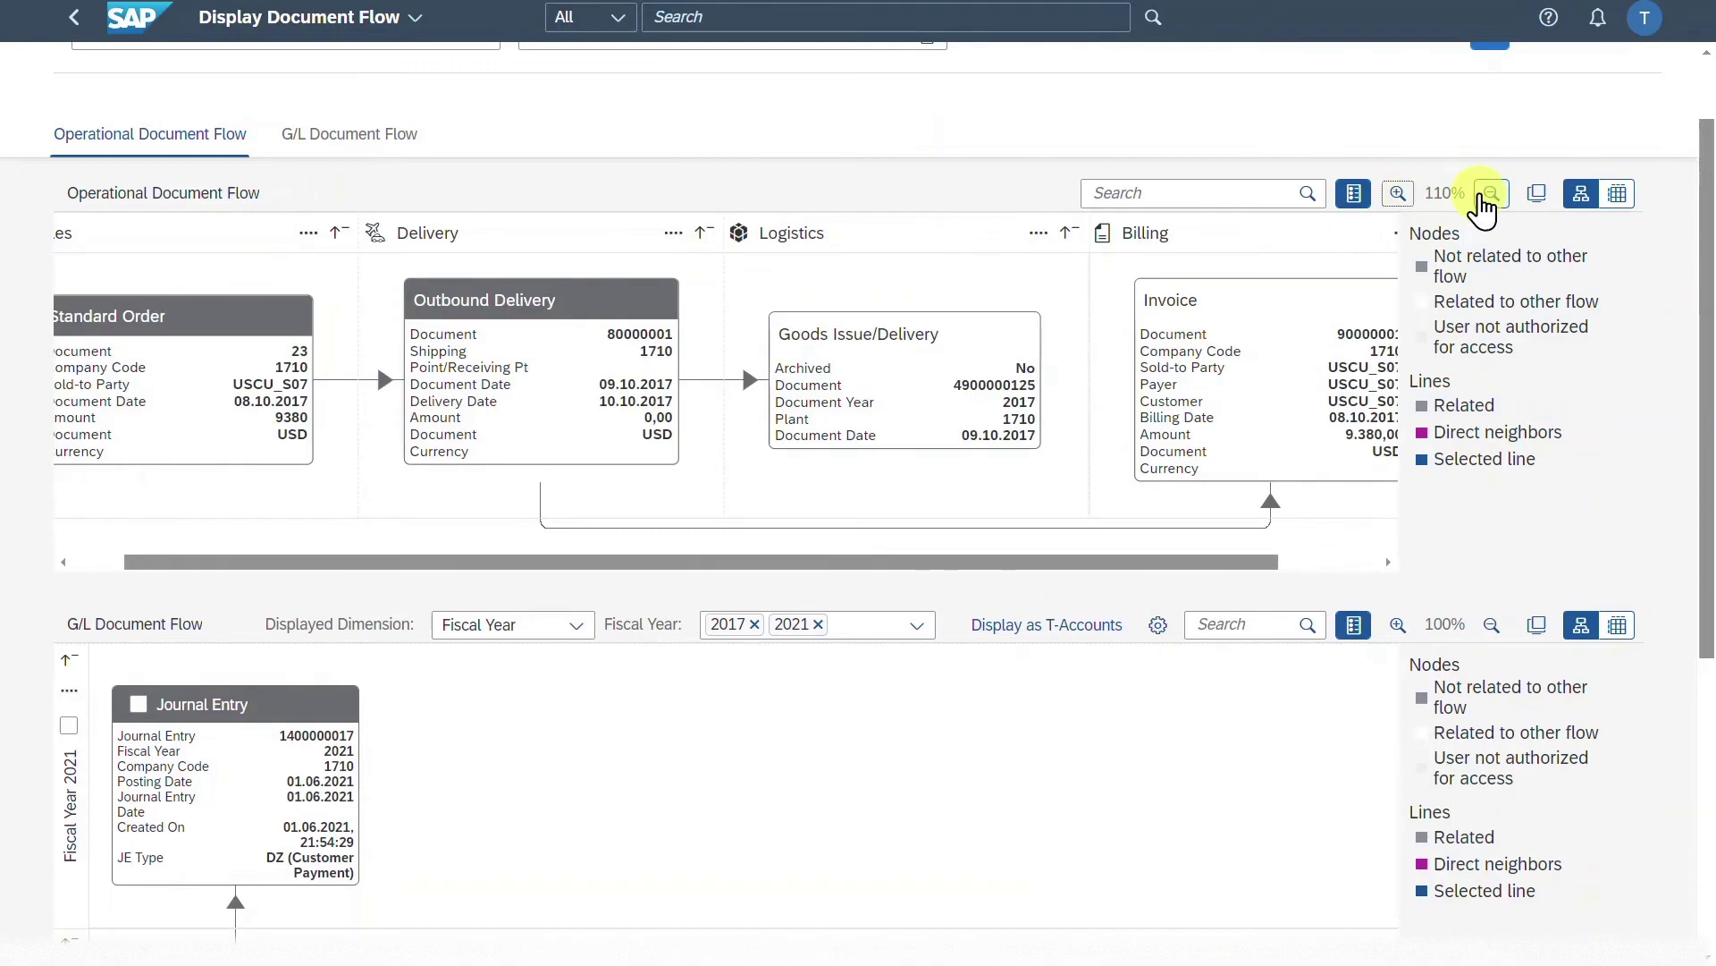
{"action": "left_click", "coordinate": [1489, 197]}
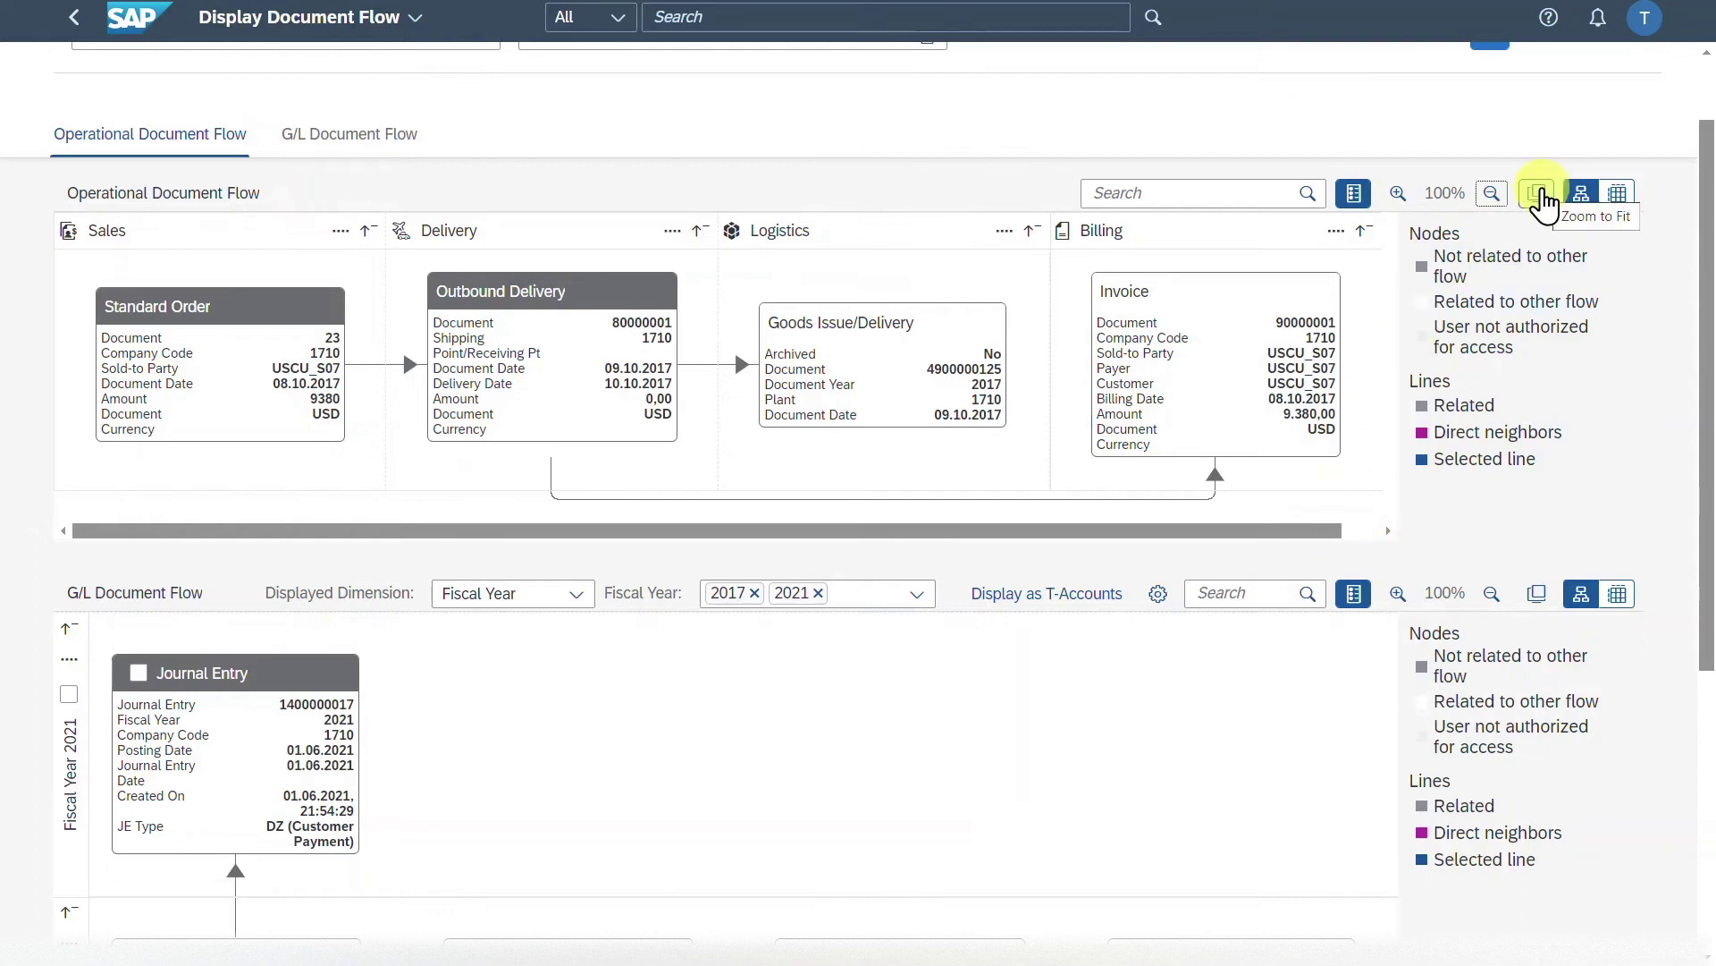
{"action": "left_click", "coordinate": [1538, 195]}
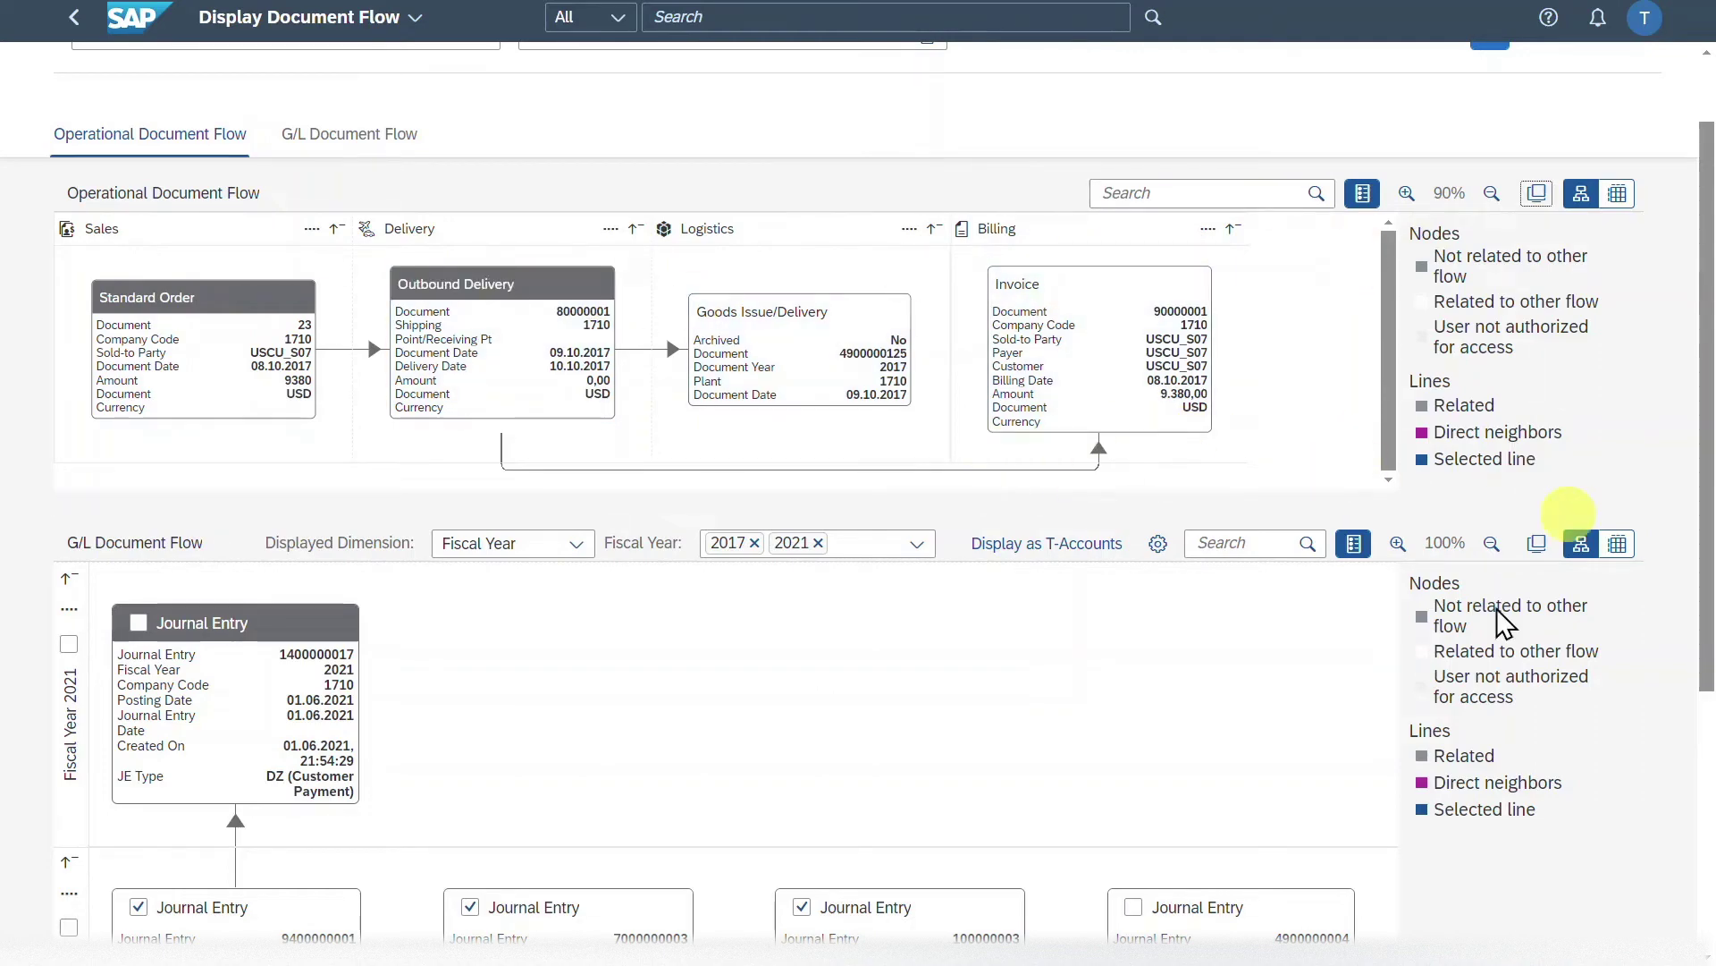
Fit all G/L journal entries into view at 50%.
{"action": "scroll", "coordinate": [1410, 682], "scroll_direction": "down", "scroll_amount": 3}
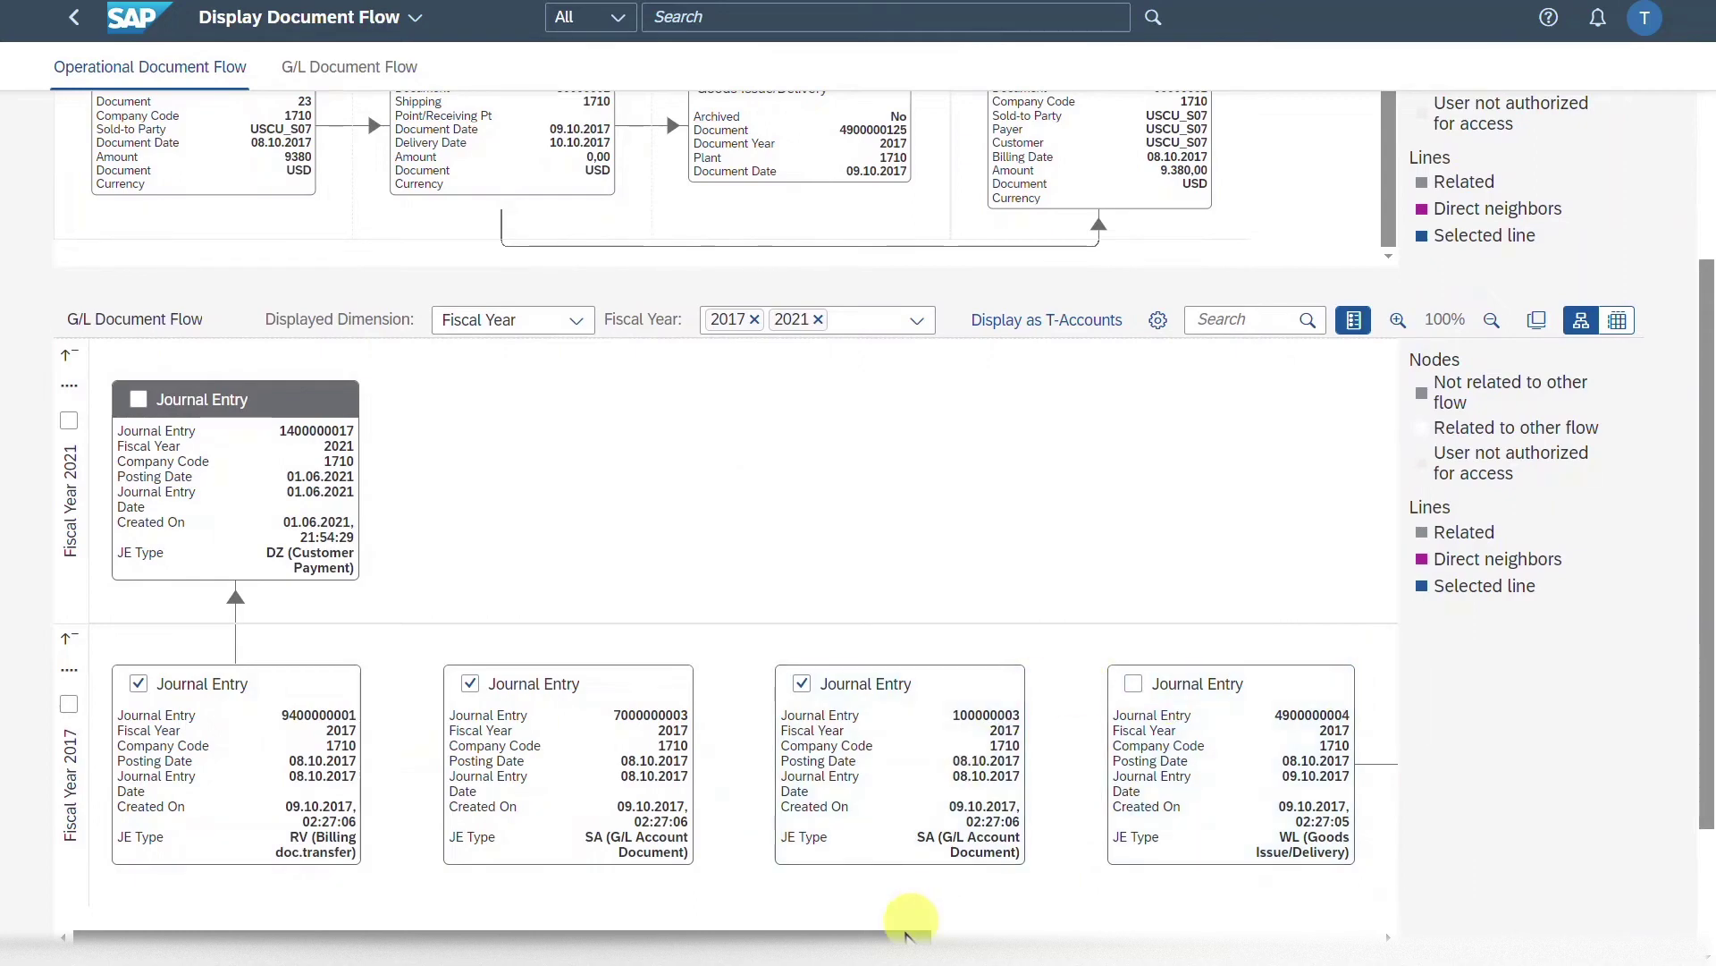
{"action": "left_click_drag", "start_coordinate": [907, 934], "coordinate": [756, 921]}
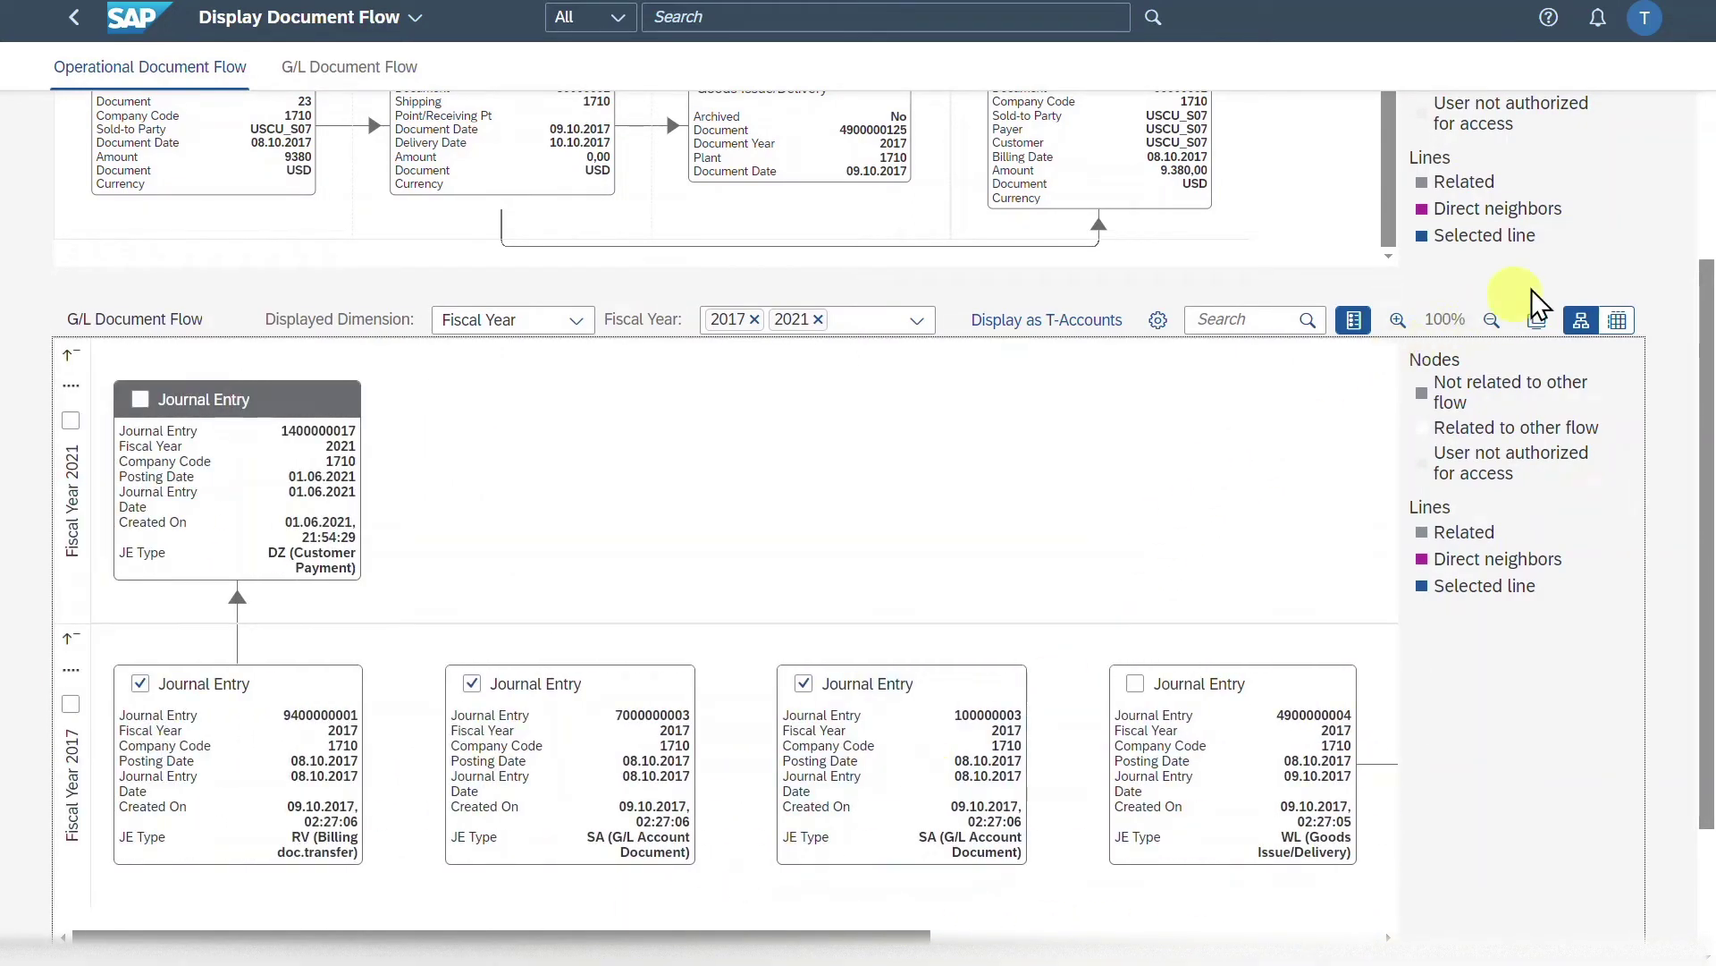
{"action": "left_click", "coordinate": [1537, 322]}
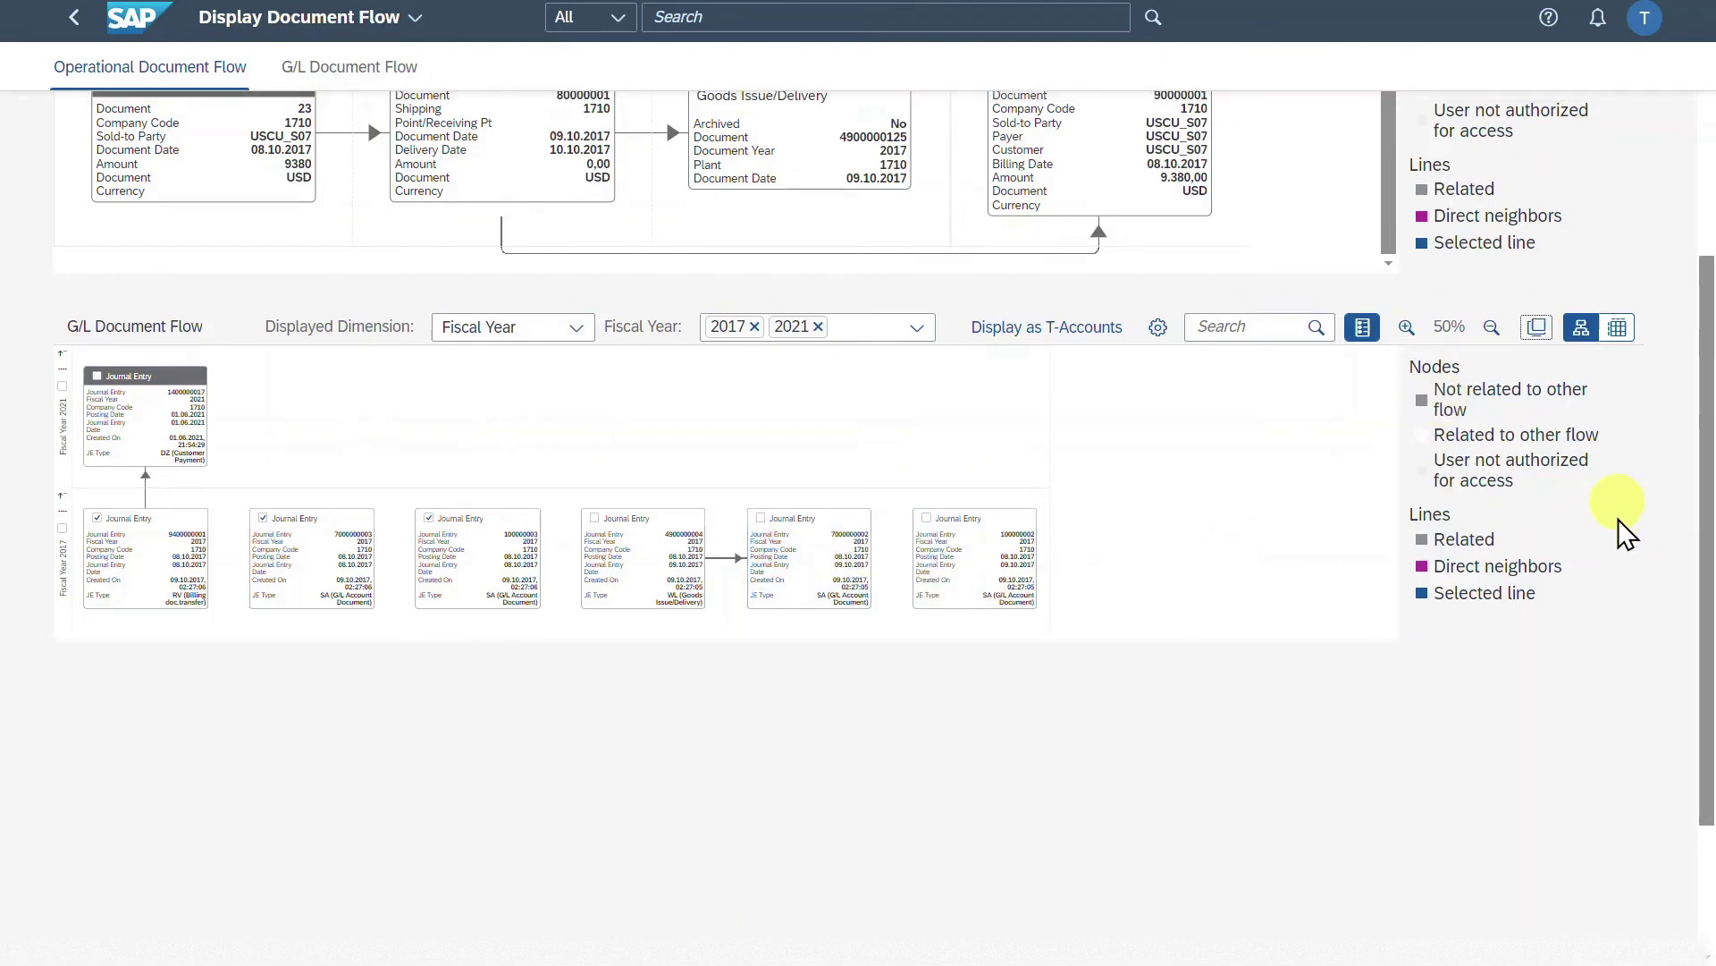
{"action": "scroll", "coordinate": [1617, 531], "scroll_direction": "up", "scroll_amount": 4}
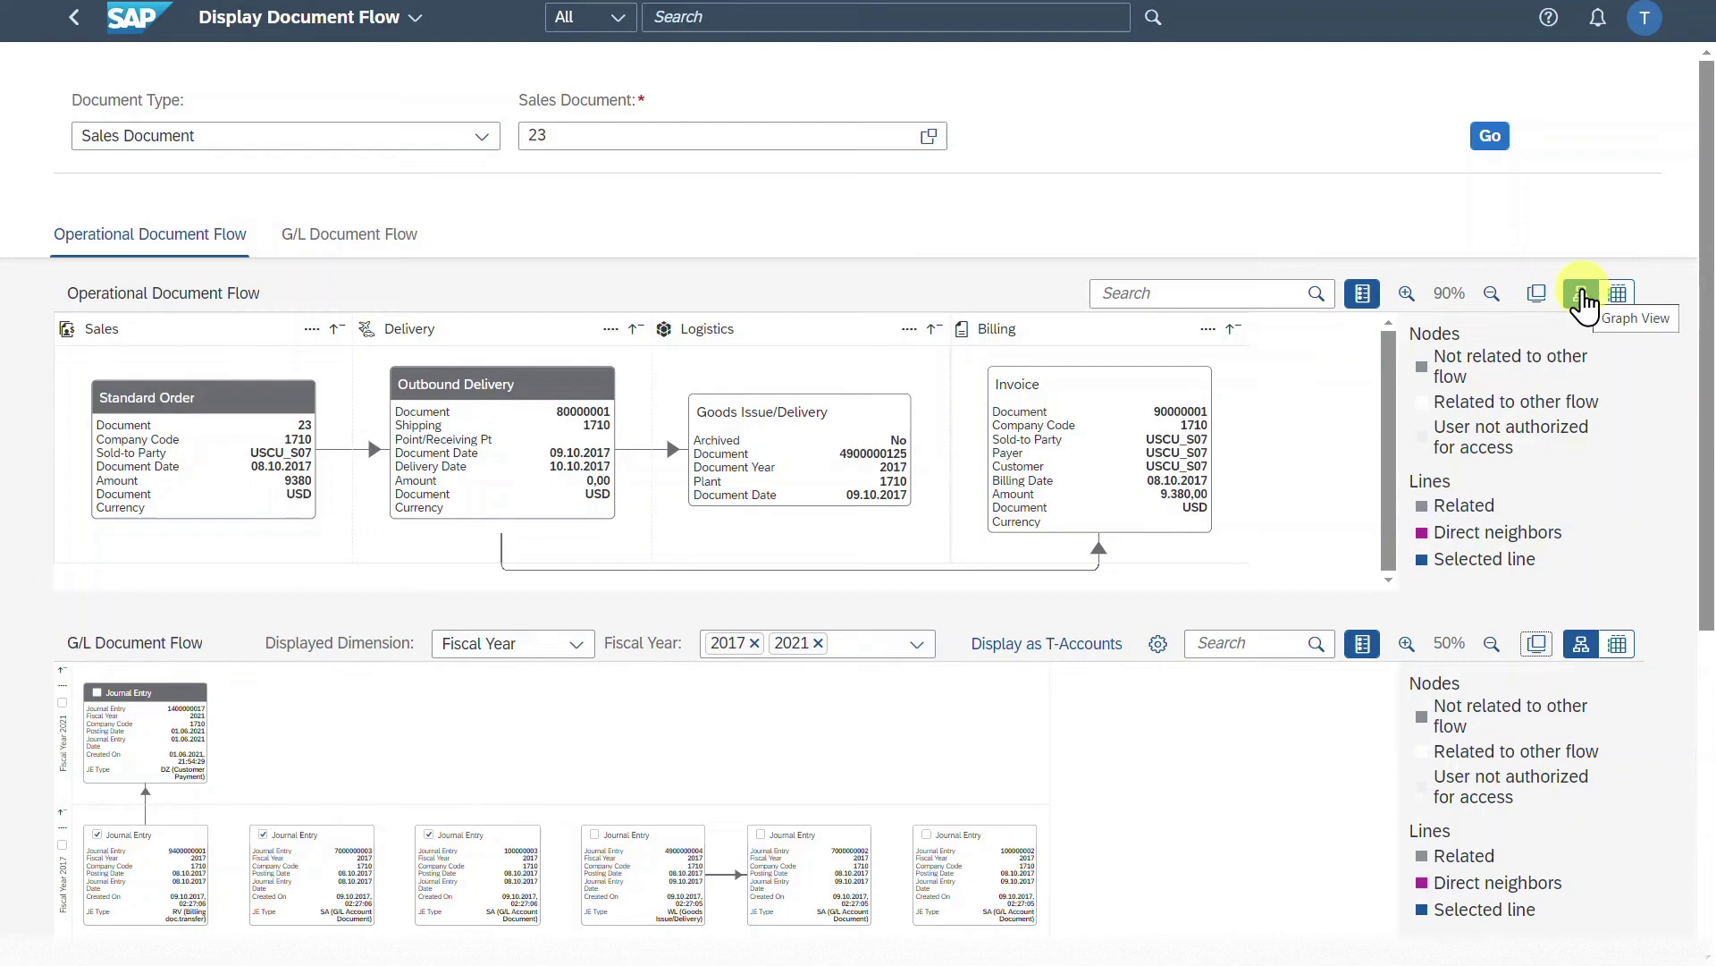
Show the operational flow as a table and the G/L flow as a graph.
{"action": "left_click", "coordinate": [1617, 301]}
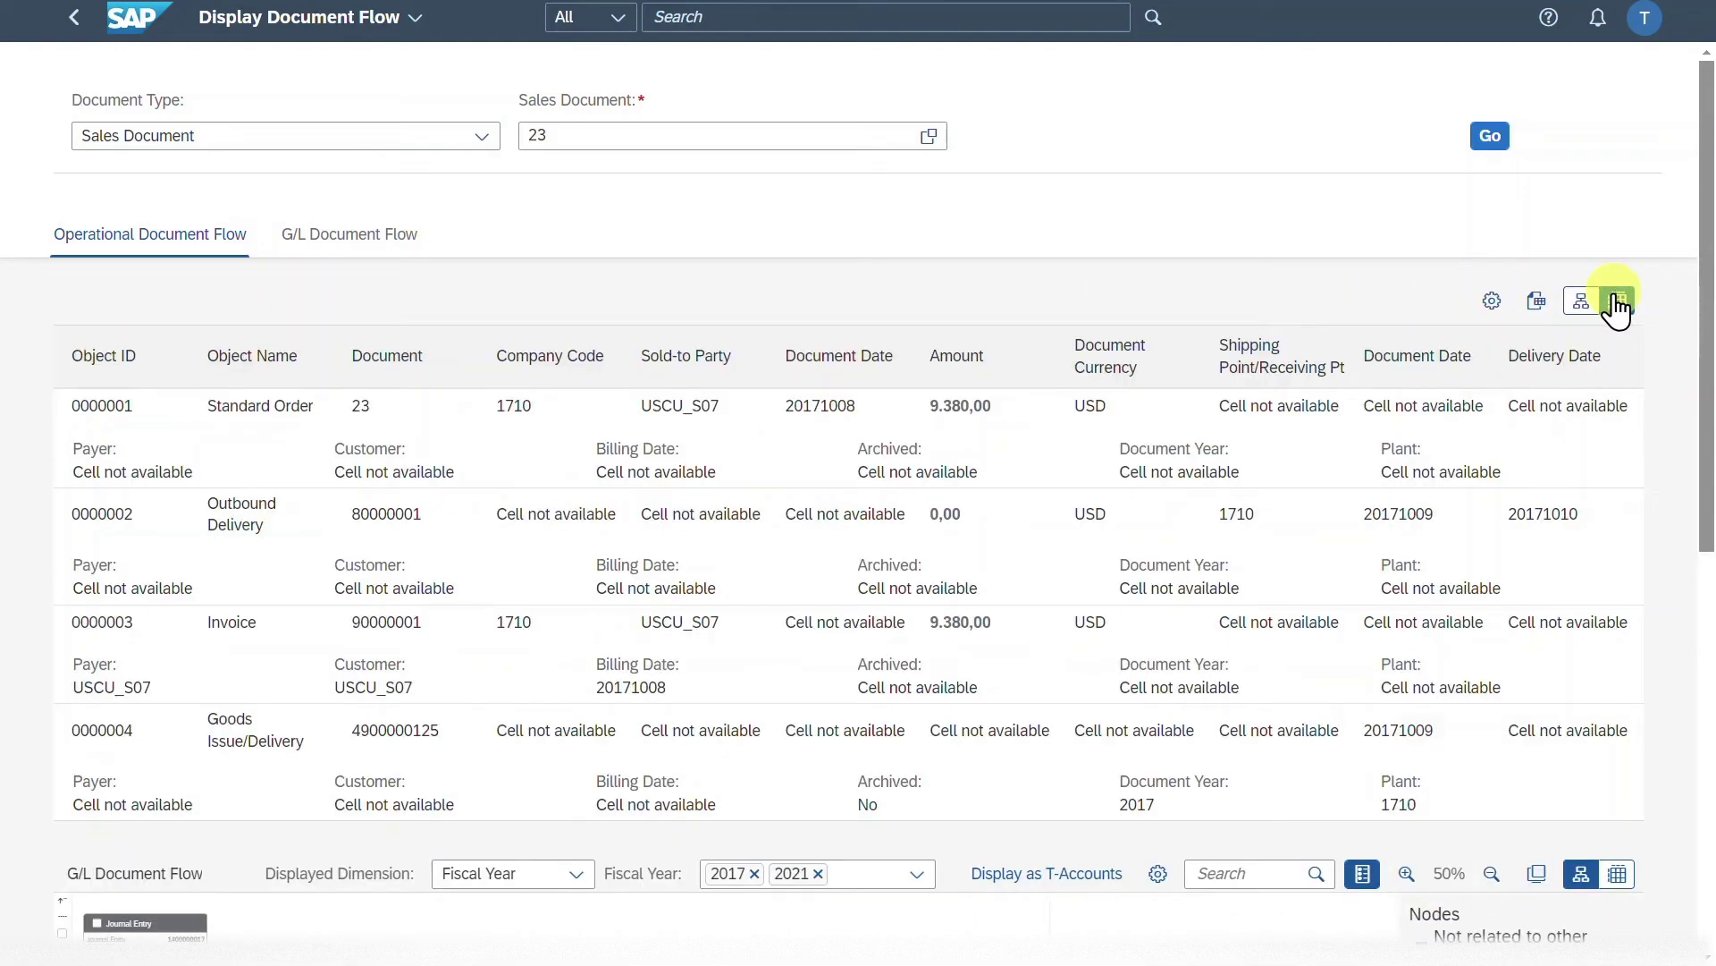
{"action": "scroll", "coordinate": [1674, 540], "scroll_direction": "down", "scroll_amount": 2}
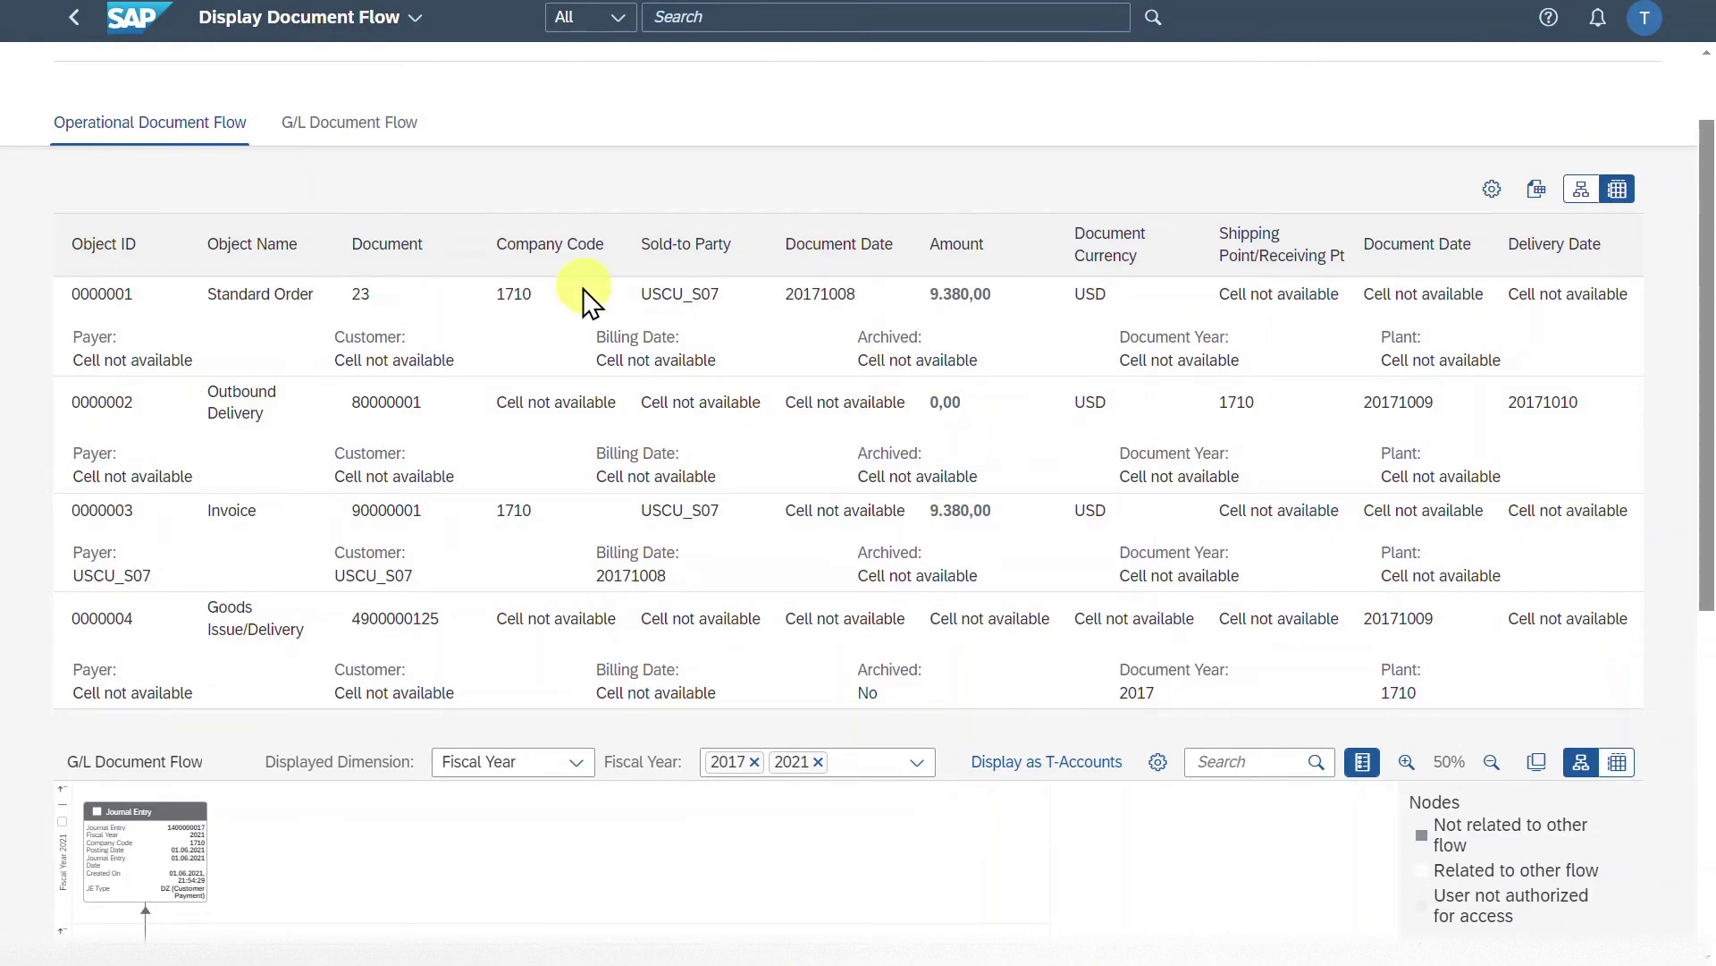
{"action": "scroll", "coordinate": [1440, 437], "scroll_direction": "down", "scroll_amount": 4}
{"action": "left_click", "coordinate": [1581, 541]}
{"action": "left_click_drag", "start_coordinate": [1698, 572], "coordinate": [1693, 387]}
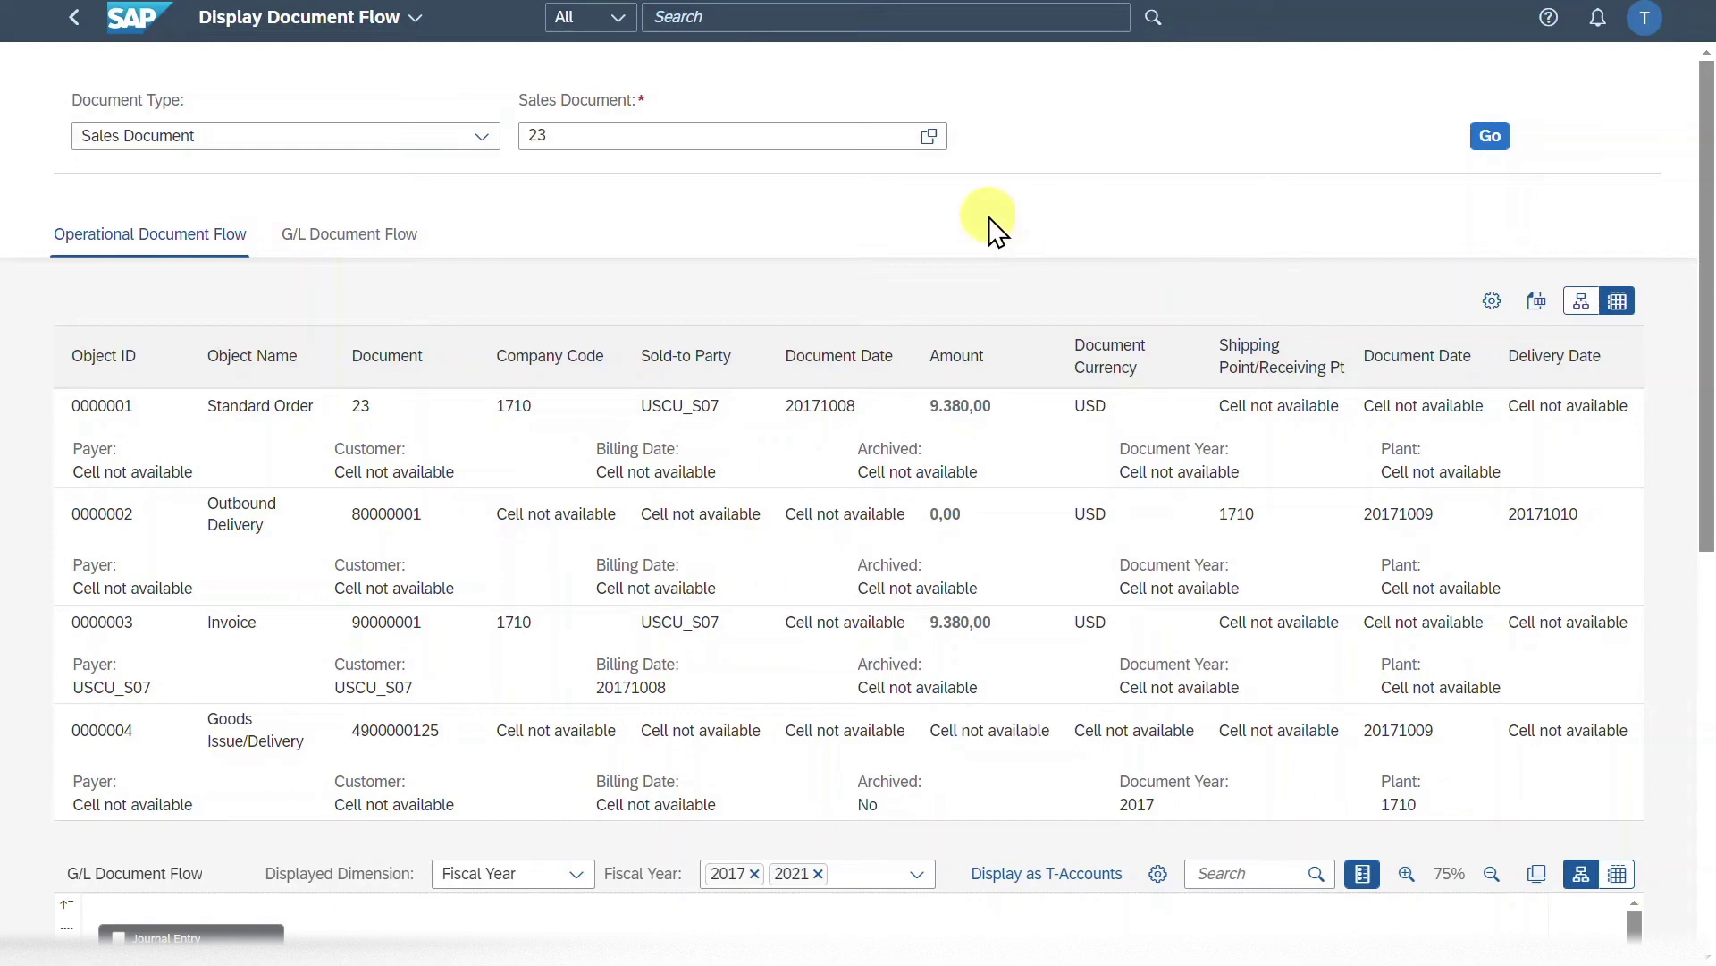
{"action": "left_click", "coordinate": [483, 139]}
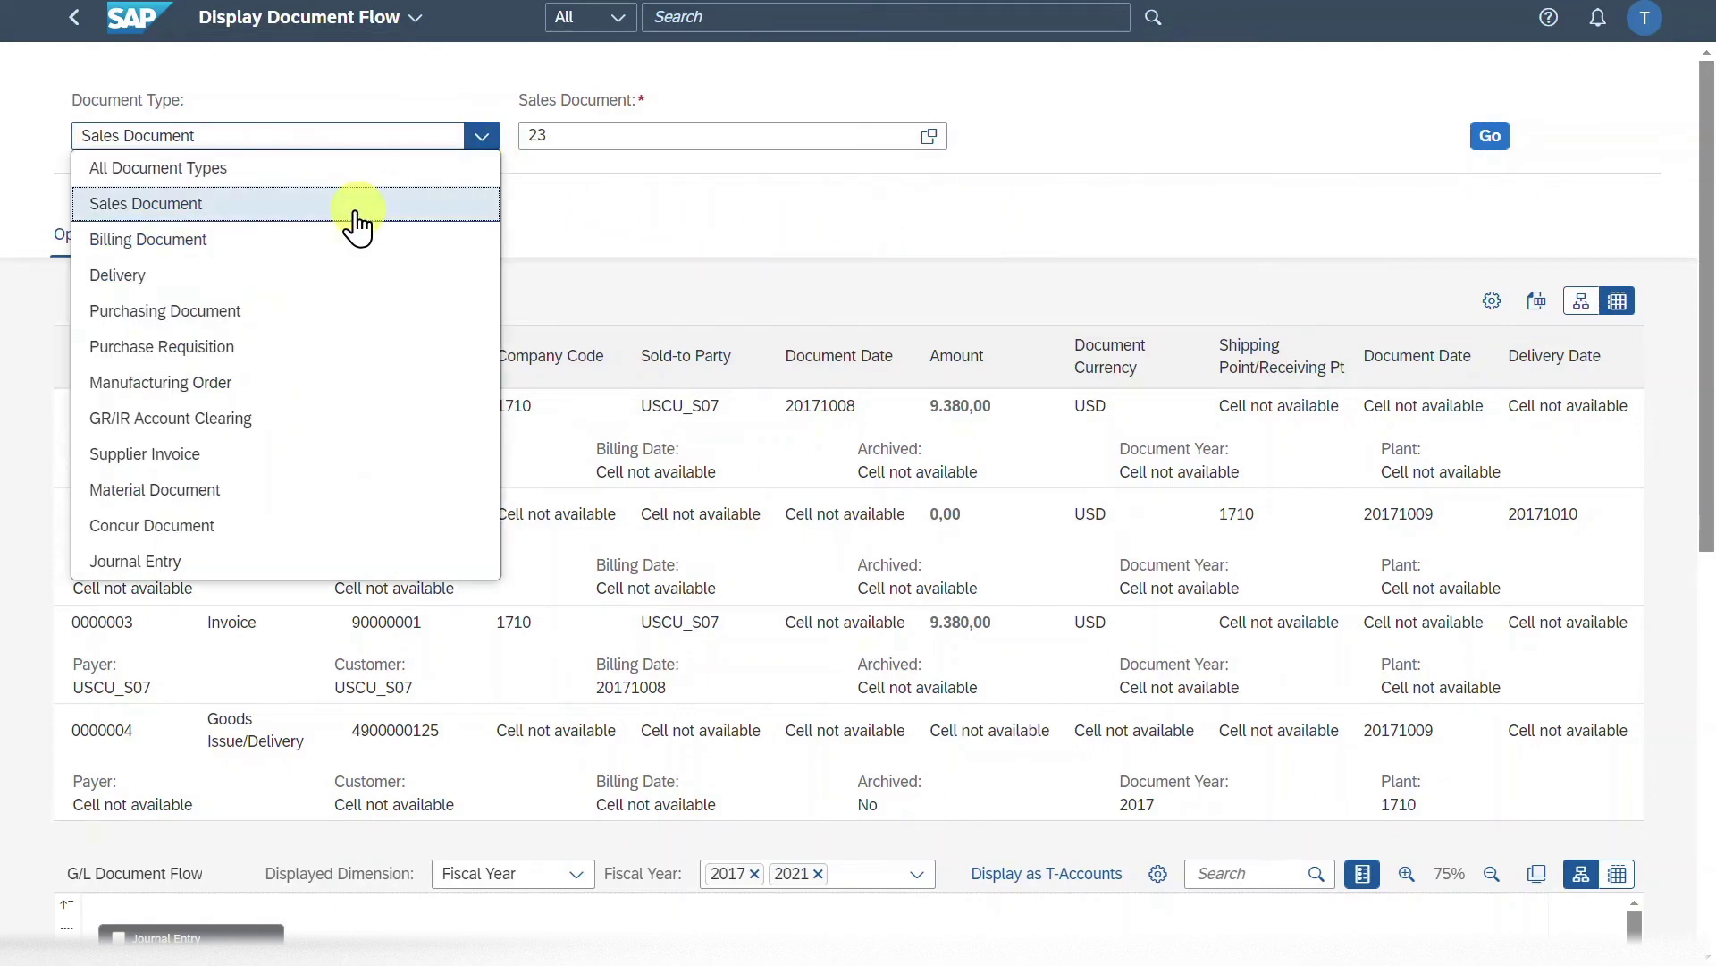
Load journal entry 100000000 of company code 1010, fiscal year 2024, via filtered value help.
{"action": "left_click", "coordinate": [218, 561]}
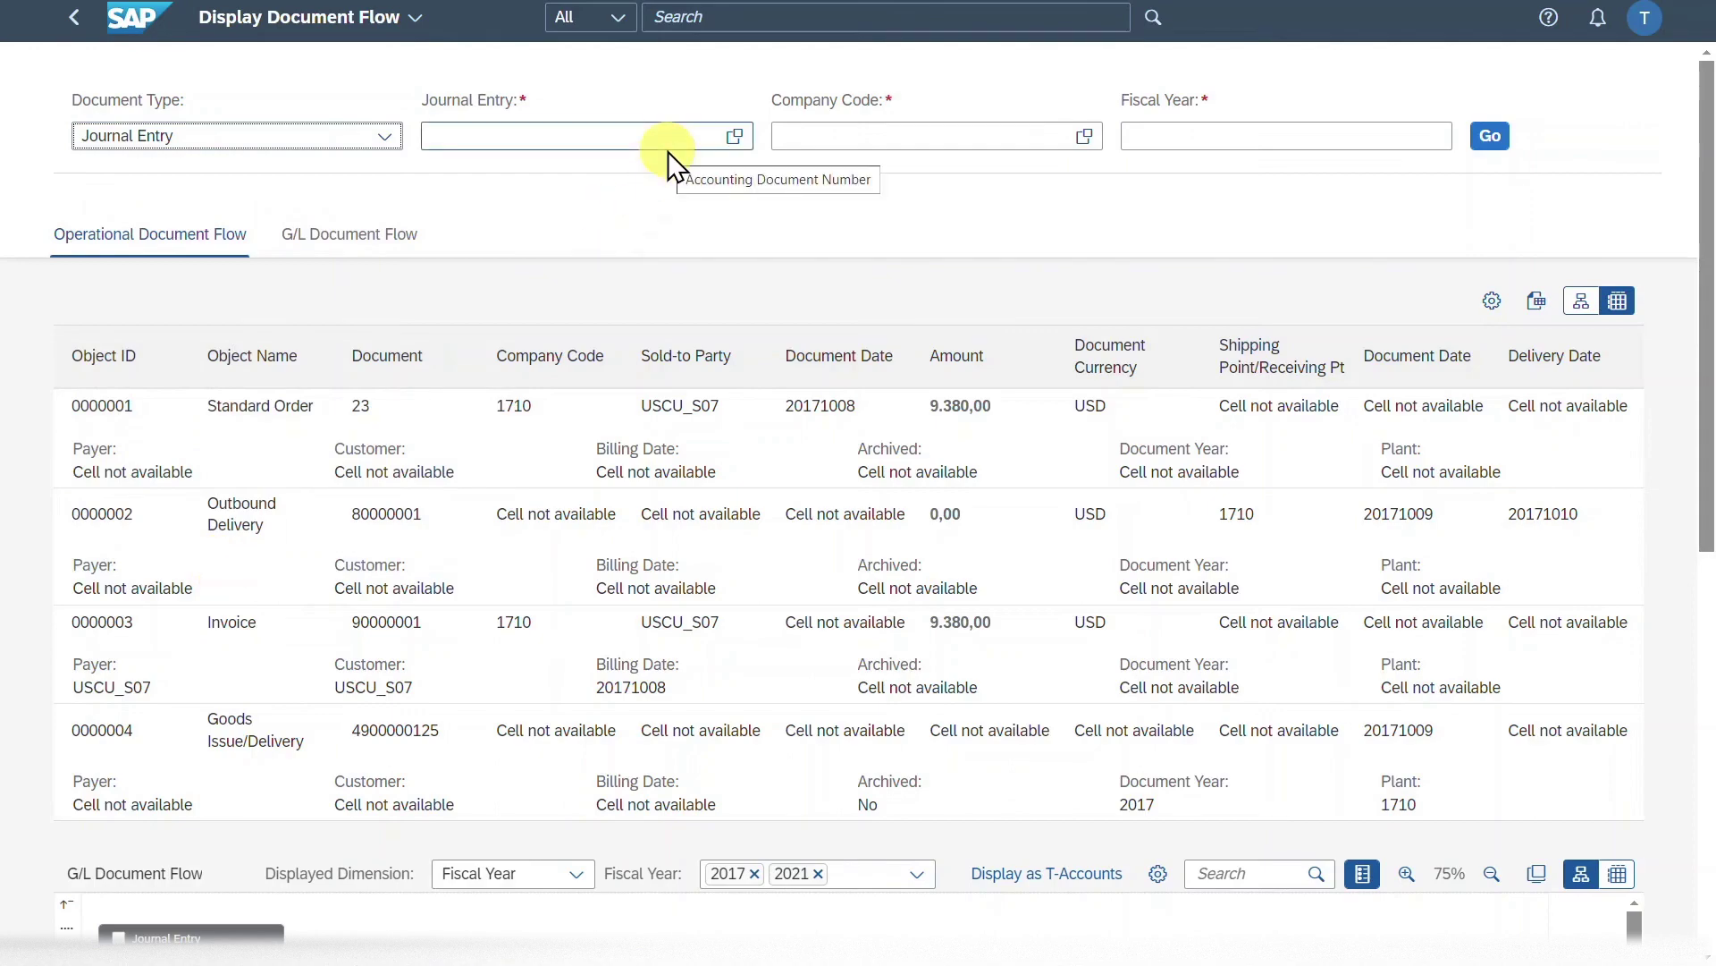
{"action": "left_click", "coordinate": [737, 138]}
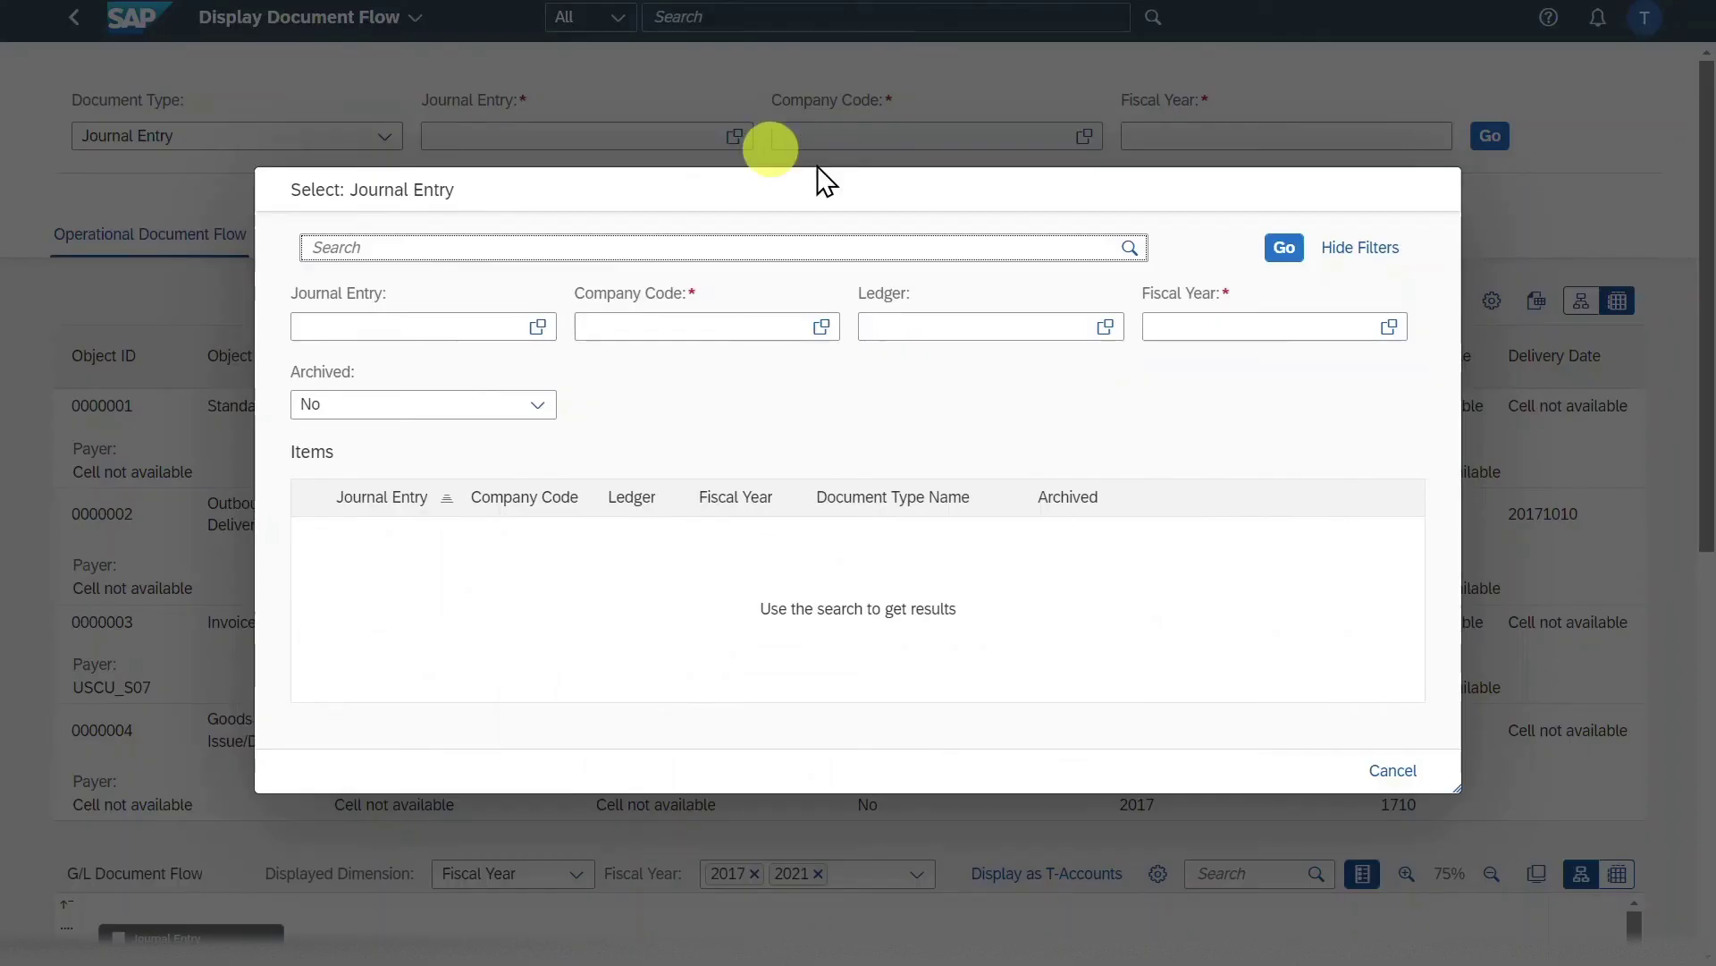
{"action": "left_click", "coordinate": [1285, 248]}
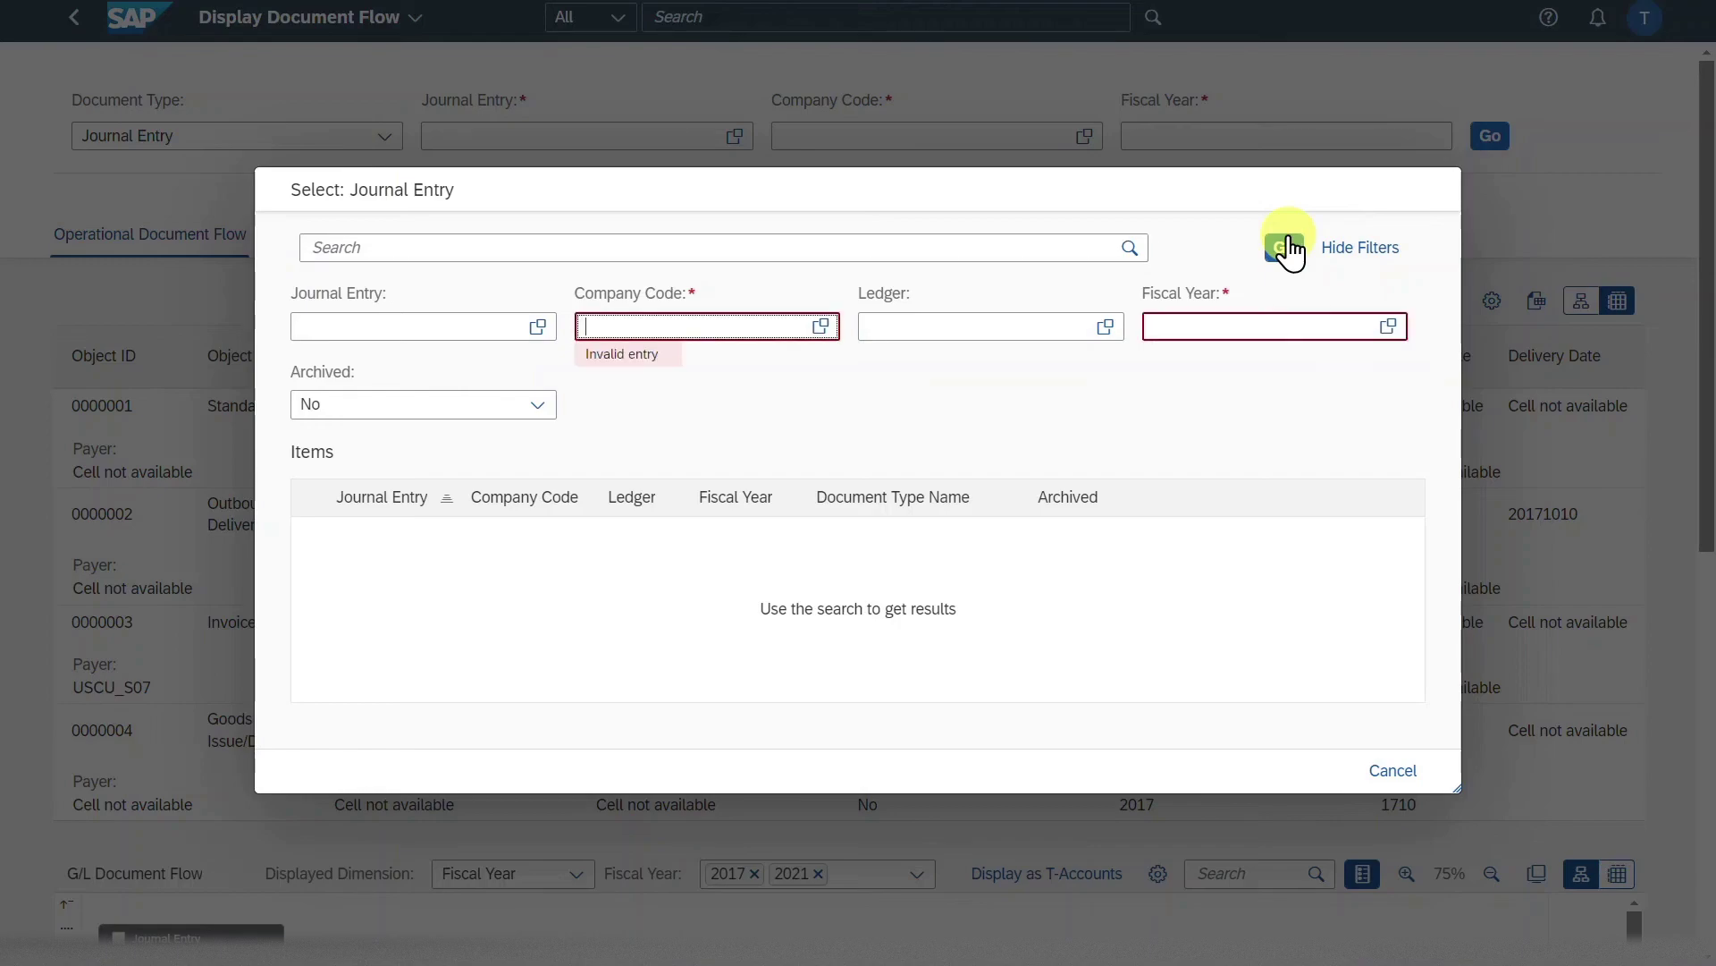
{"action": "left_click", "coordinate": [759, 325]}
{"action": "type", "text": "1"}
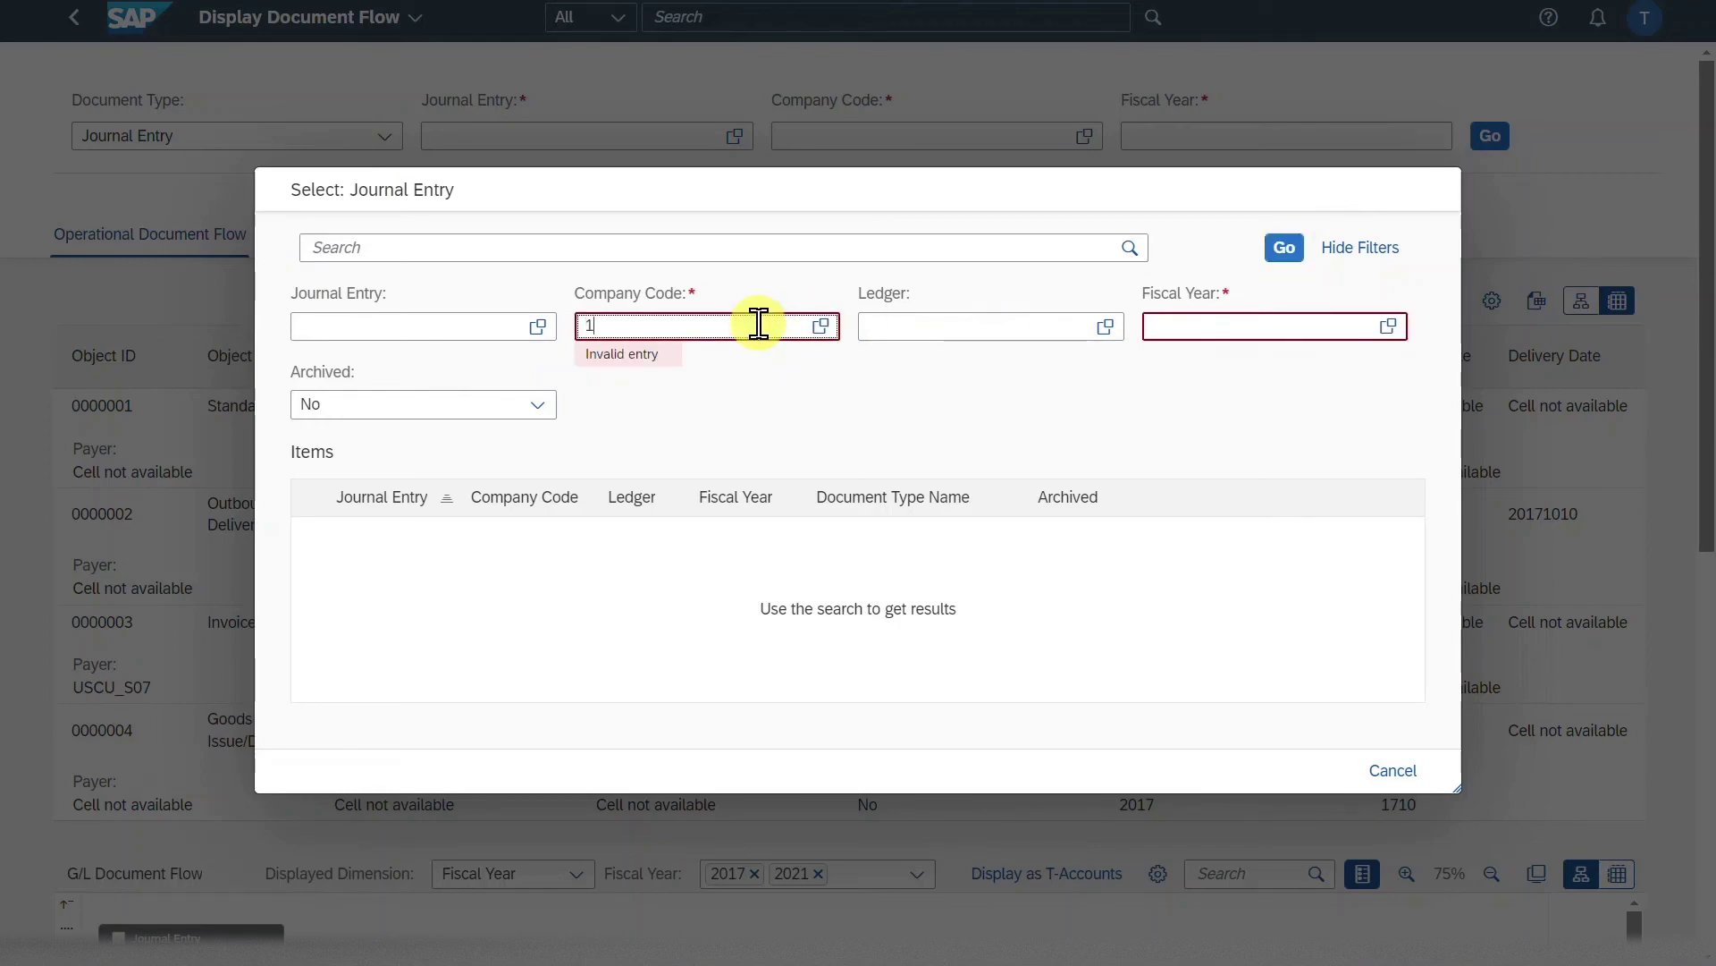
{"action": "type", "text": "010"}
{"action": "key", "text": "Return"}
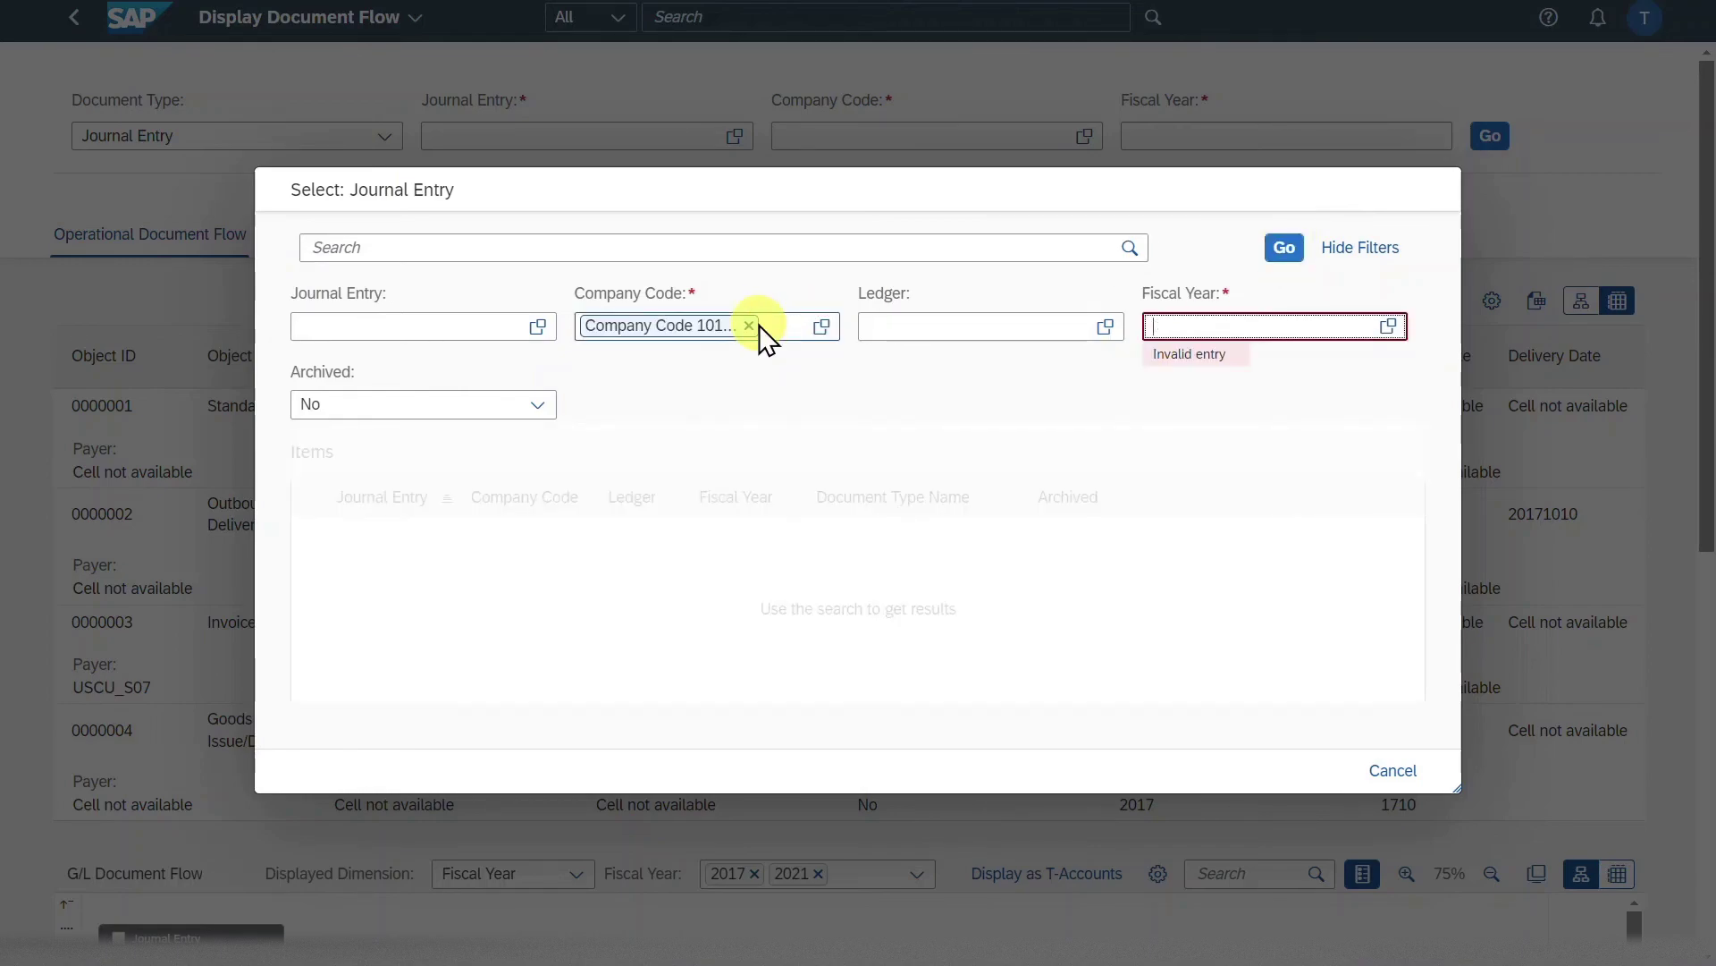
{"action": "type", "text": "2024"}
{"action": "key", "text": "Return"}
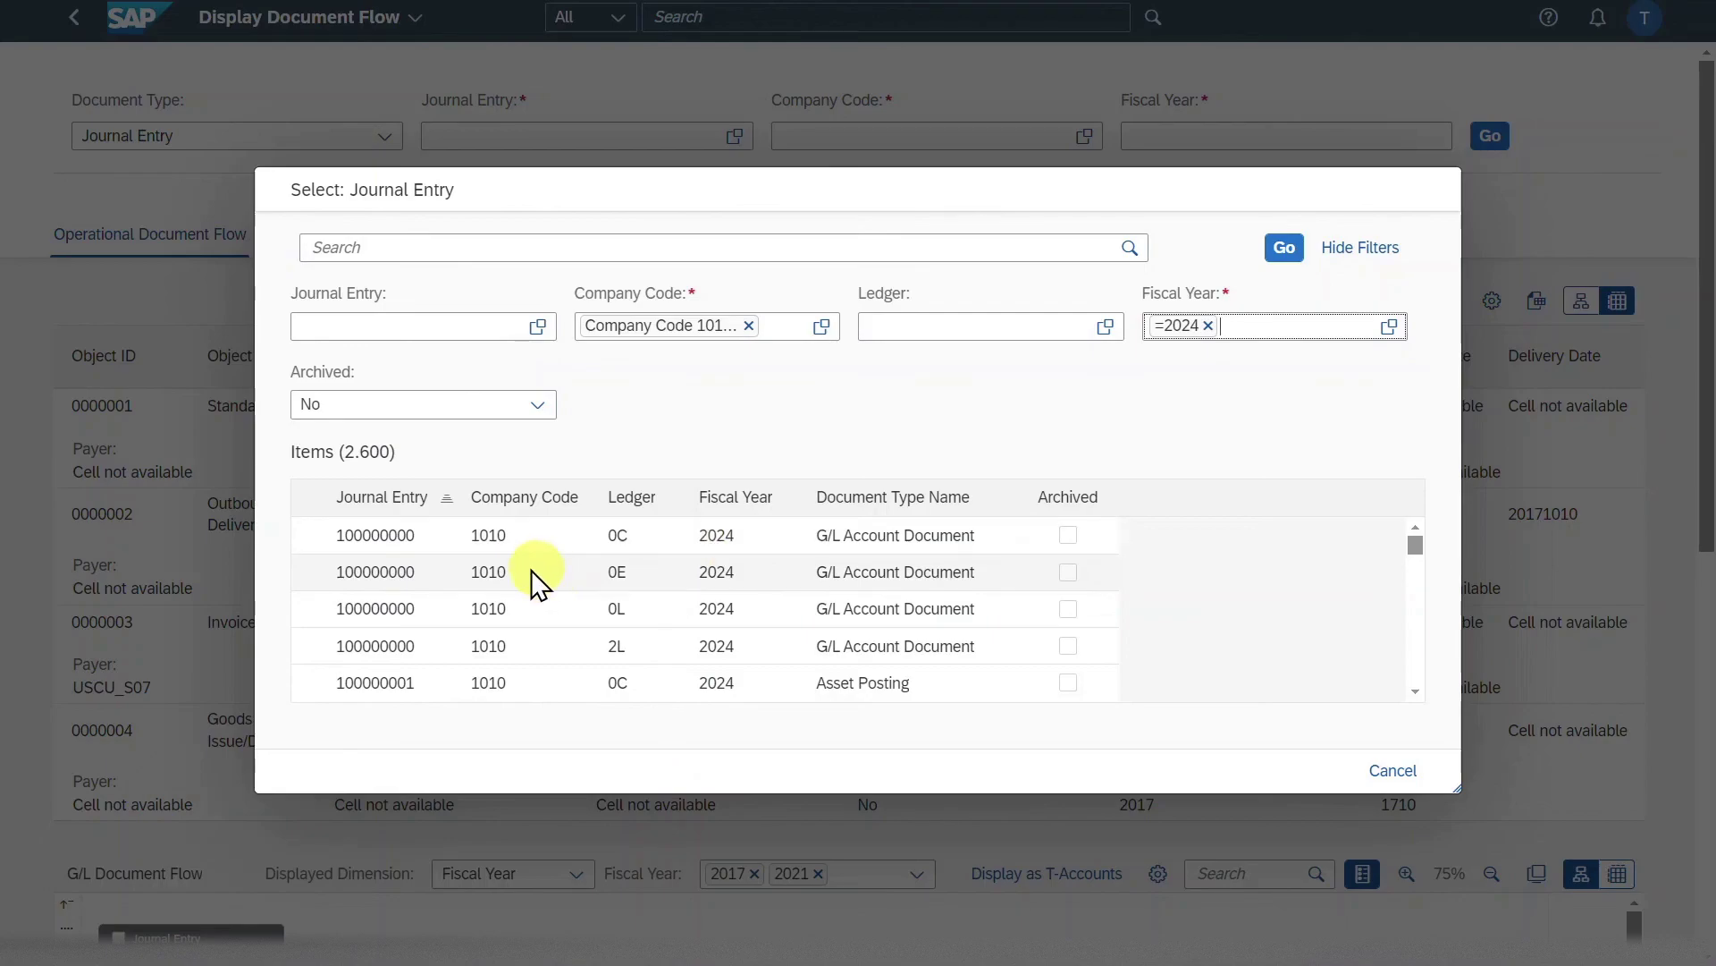
{"action": "left_click", "coordinate": [507, 572]}
{"action": "left_click", "coordinate": [1487, 138]}
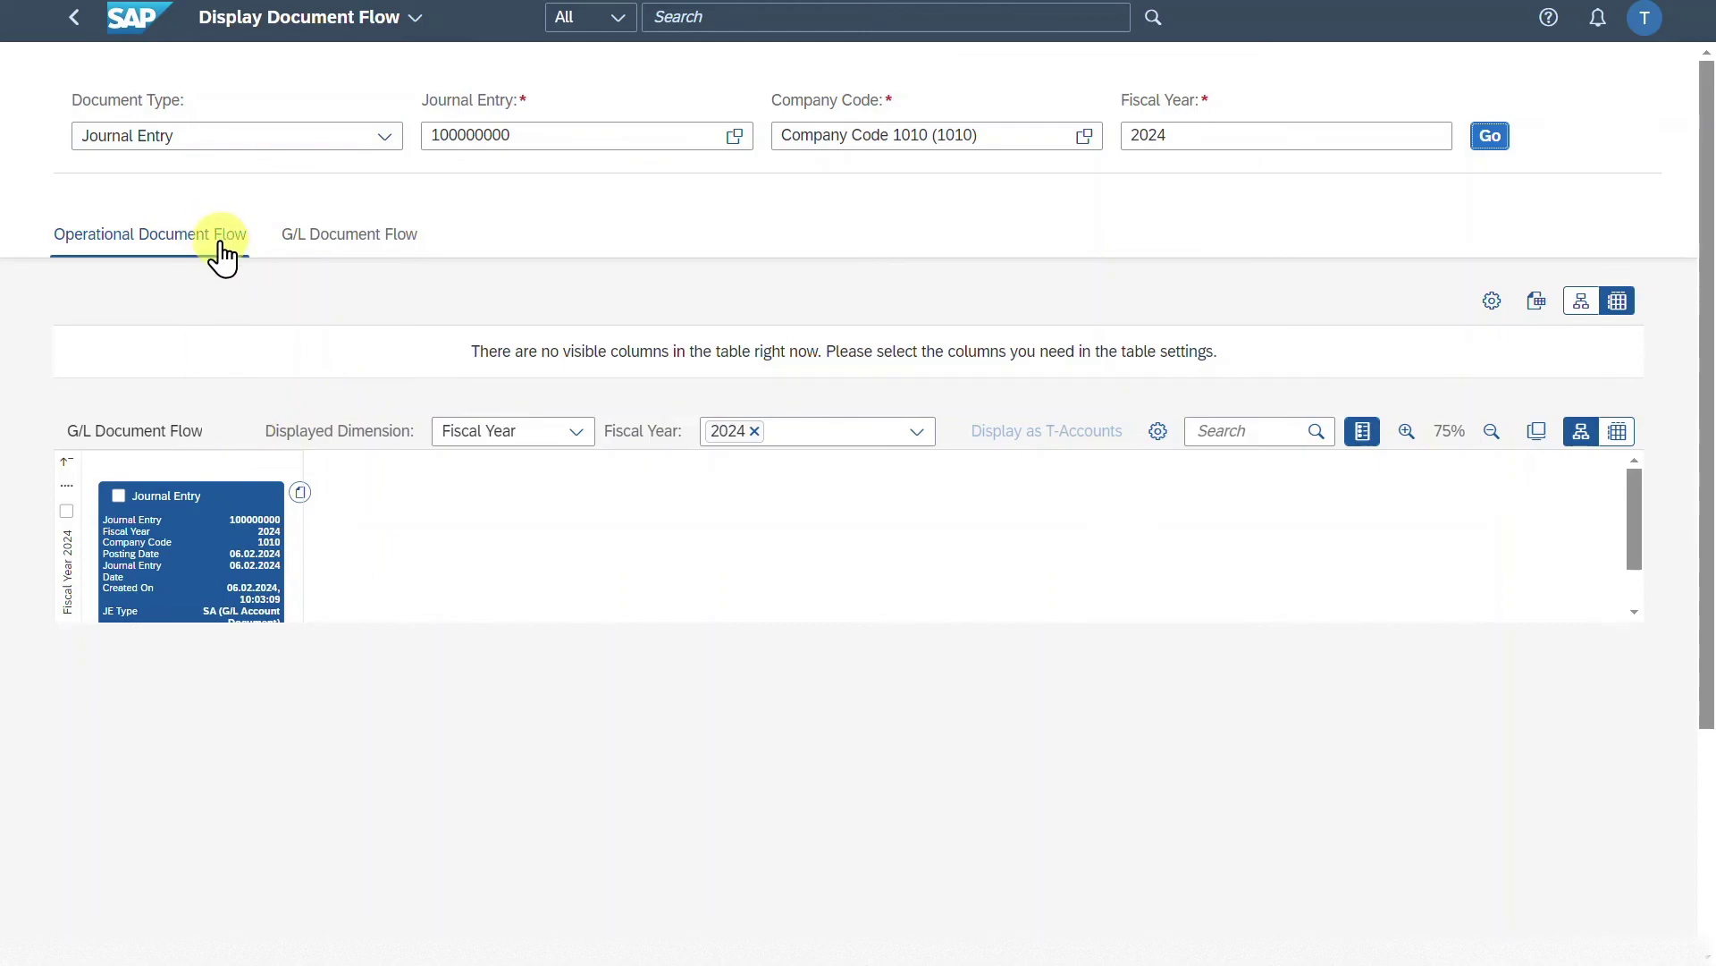
Jump to journal entry 100000000's G/L document flow and zoom its graph to 100%.
{"action": "left_click", "coordinate": [367, 239]}
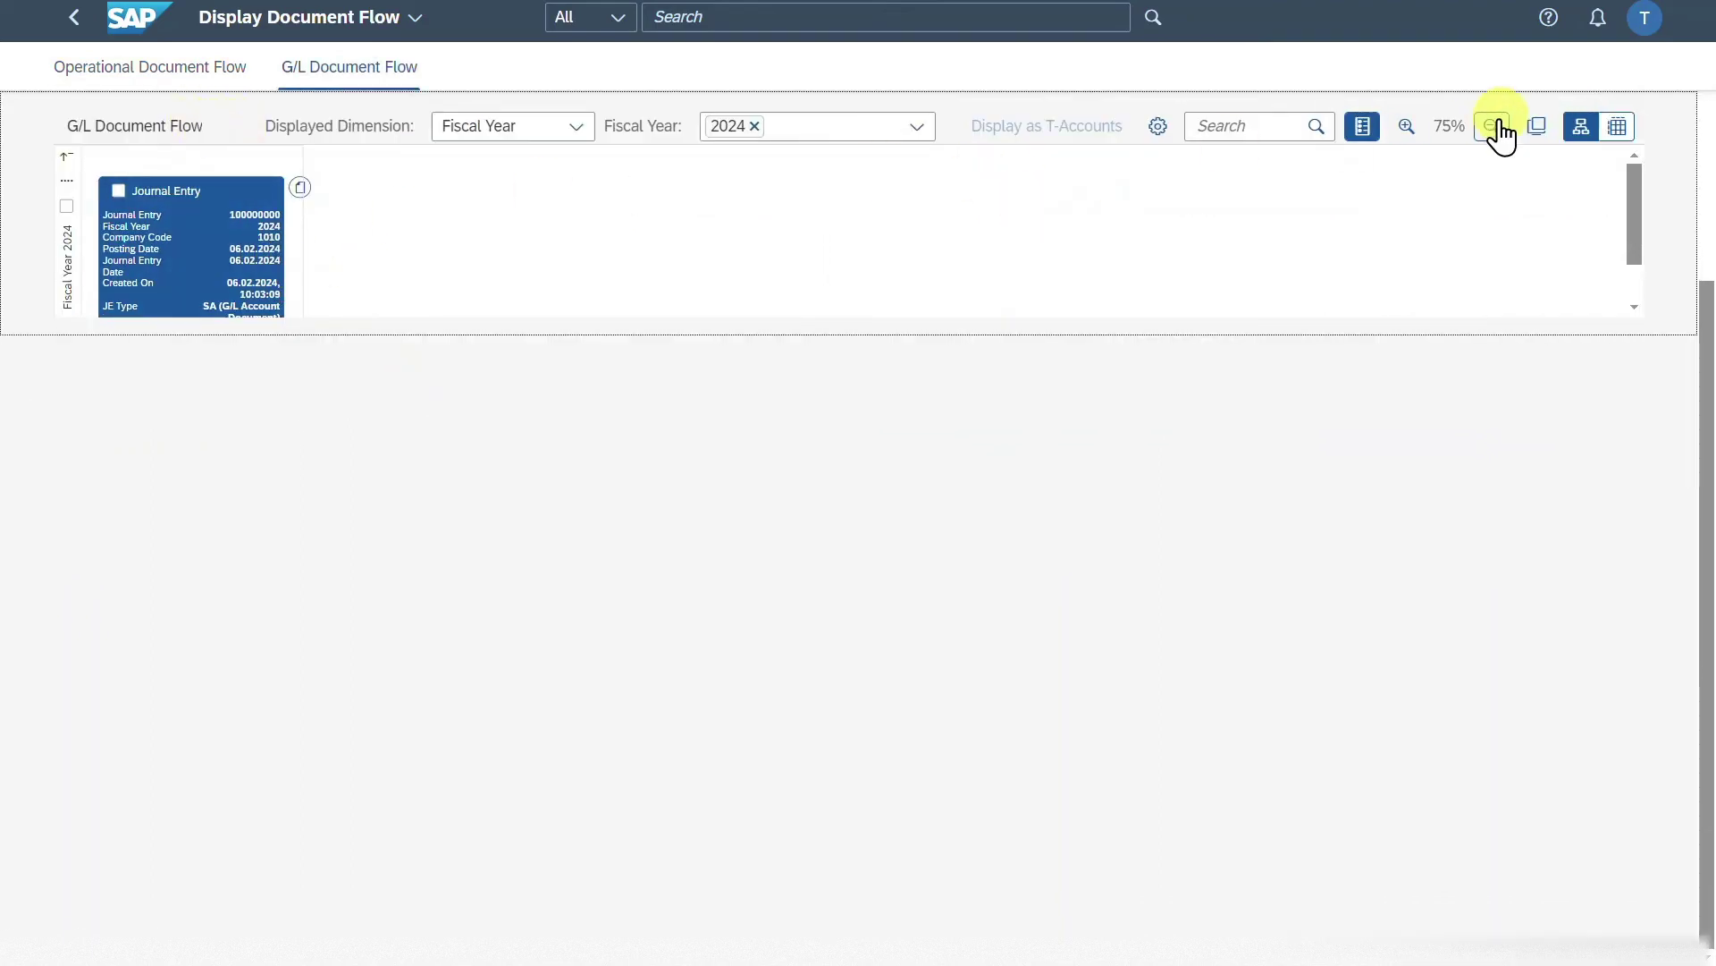
{"action": "left_click", "coordinate": [1436, 126]}
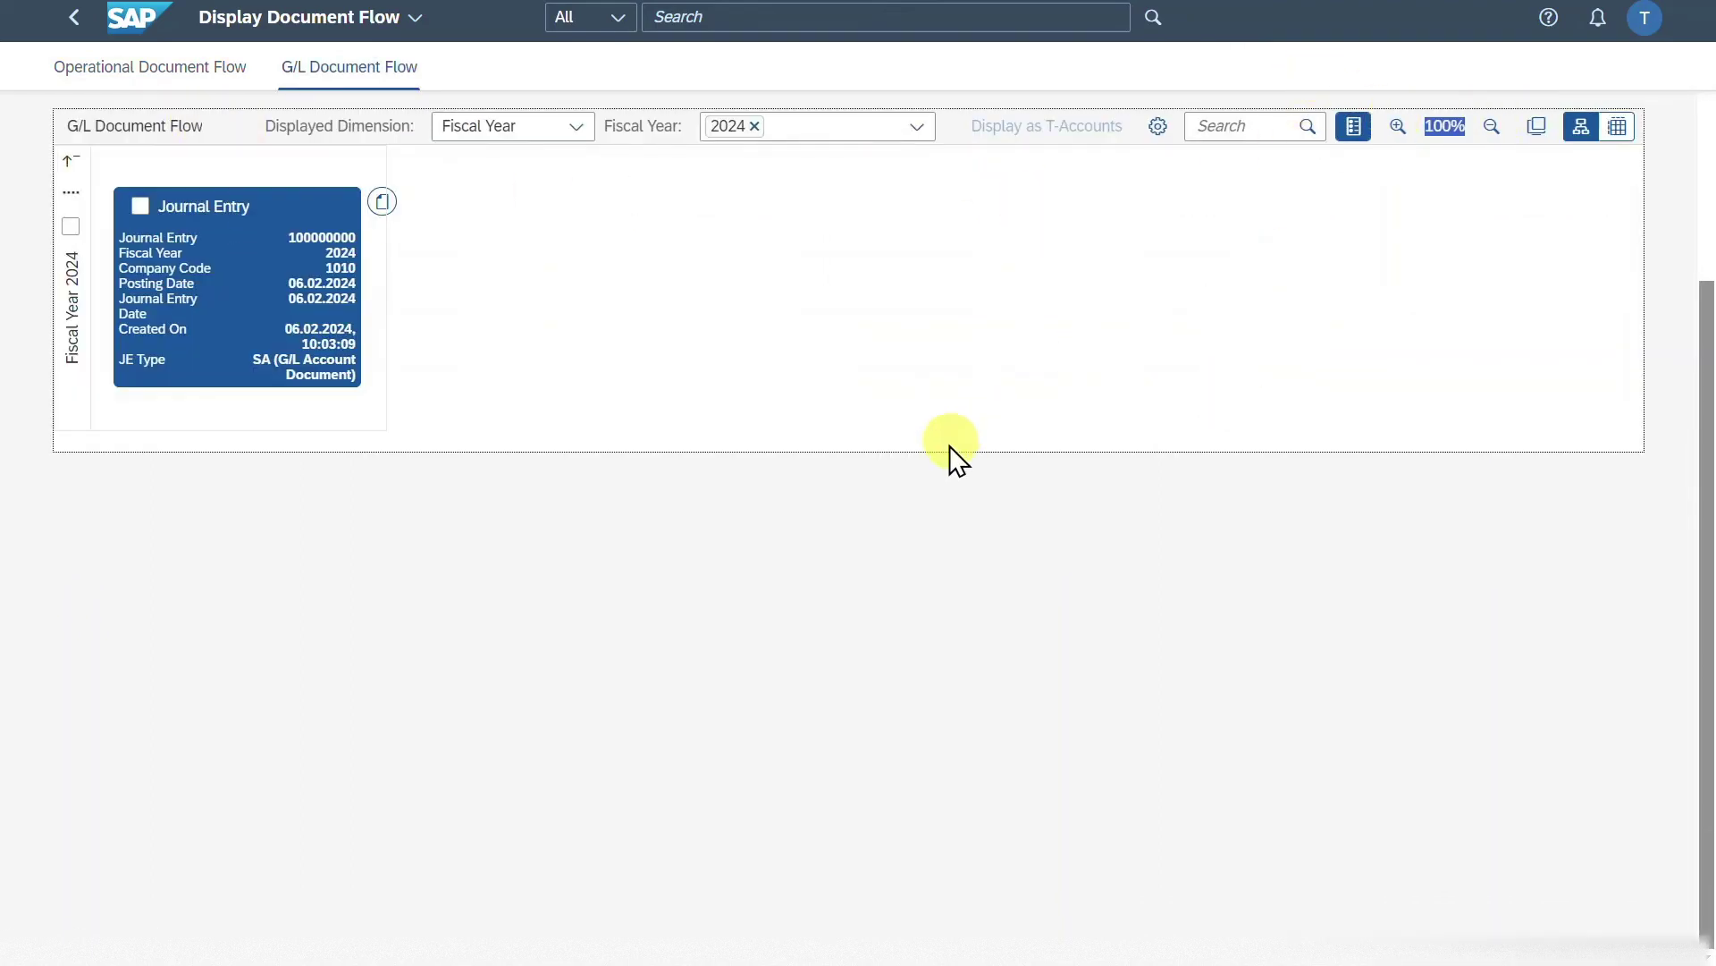
{"action": "scroll", "coordinate": [946, 452], "scroll_direction": "up", "scroll_amount": 3}
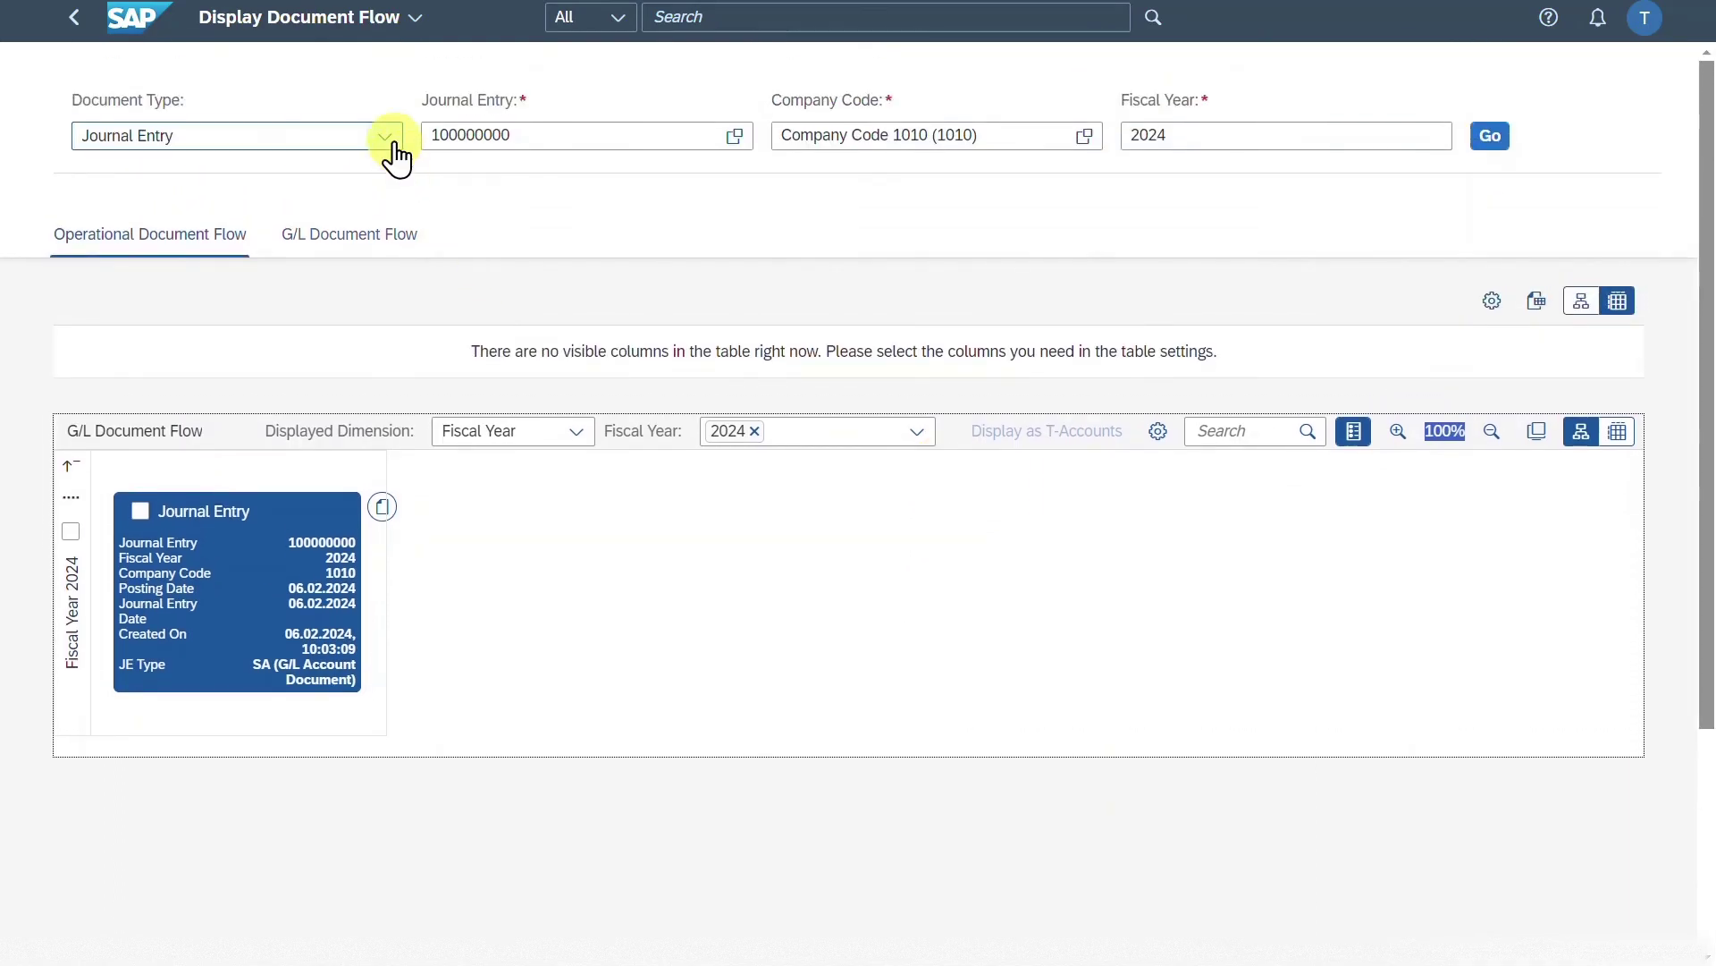
{"action": "left_click", "coordinate": [390, 140]}
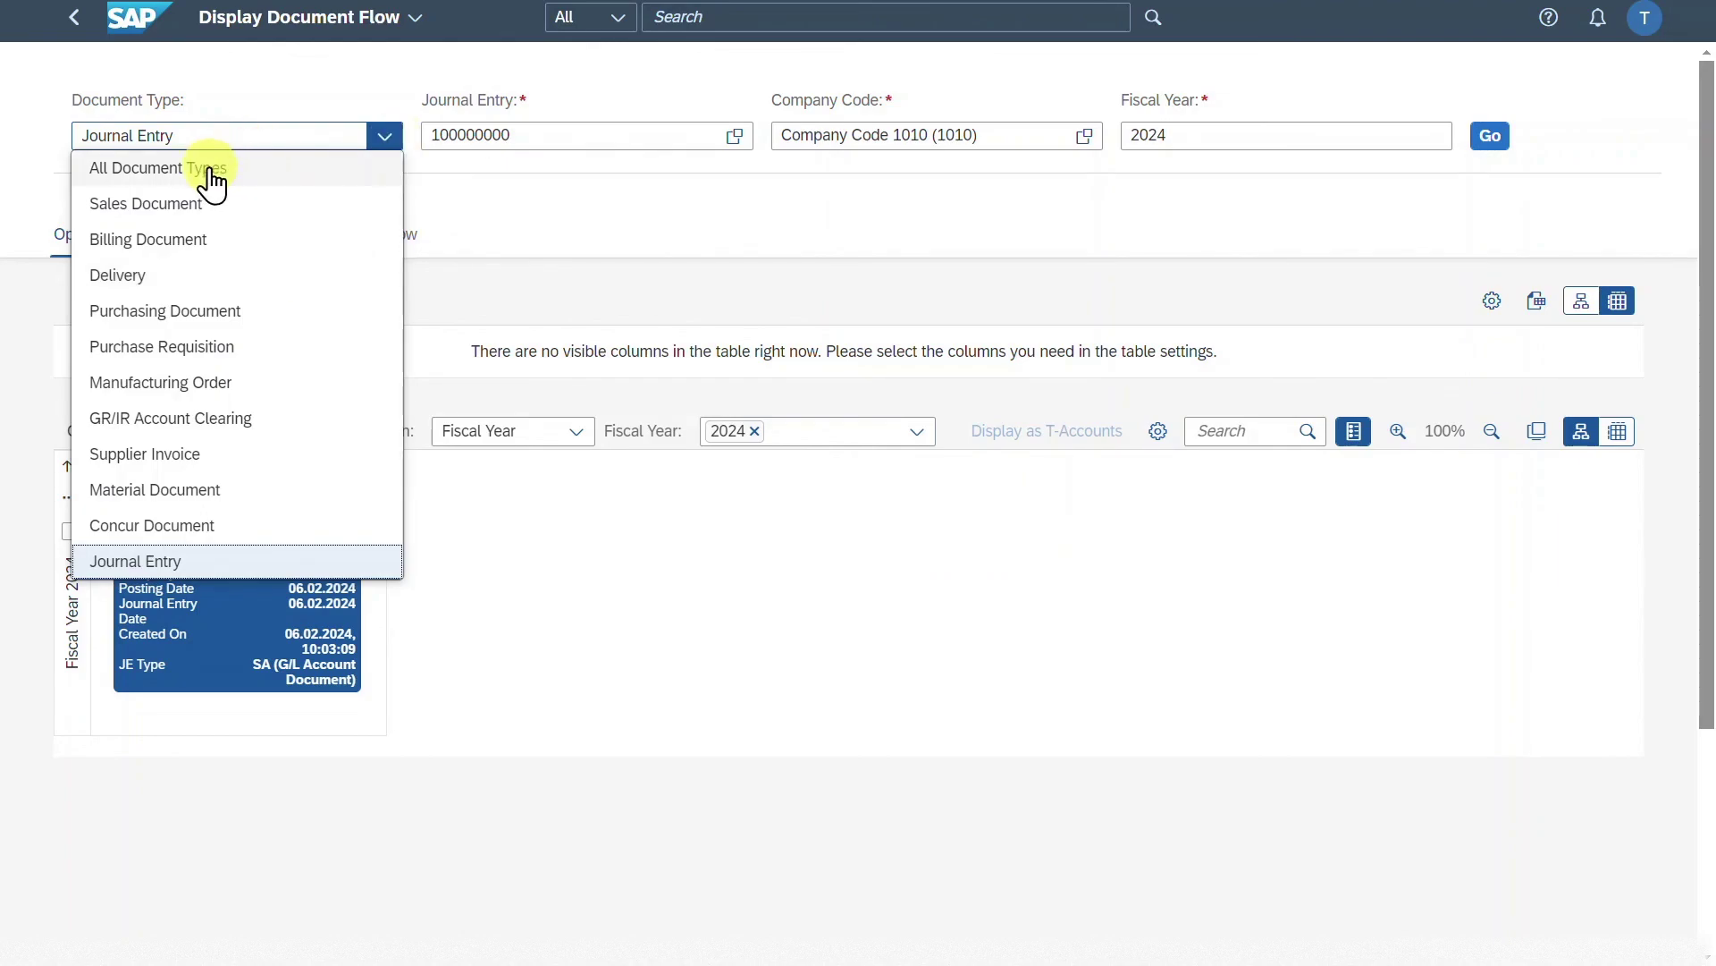
Switch the Document Type filter to All Document Types and focus the Document Number field.
{"action": "left_click", "coordinate": [179, 173]}
{"action": "left_click", "coordinate": [558, 130]}
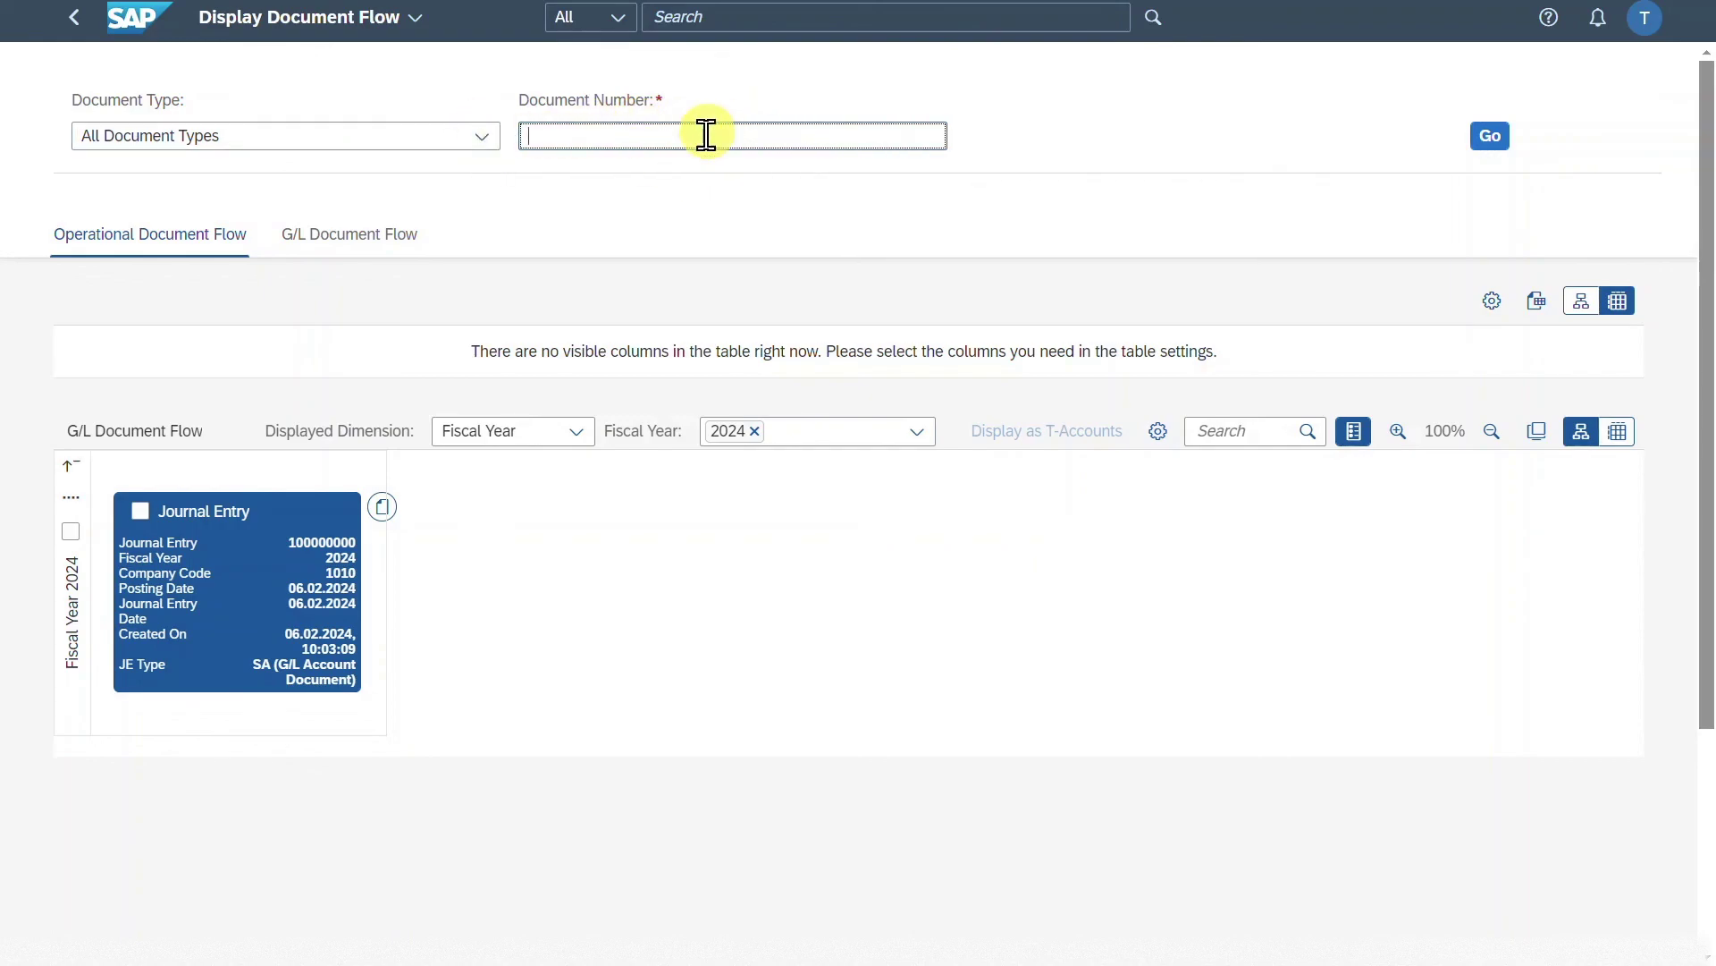
{"action": "key", "text": "shift+Tab"}
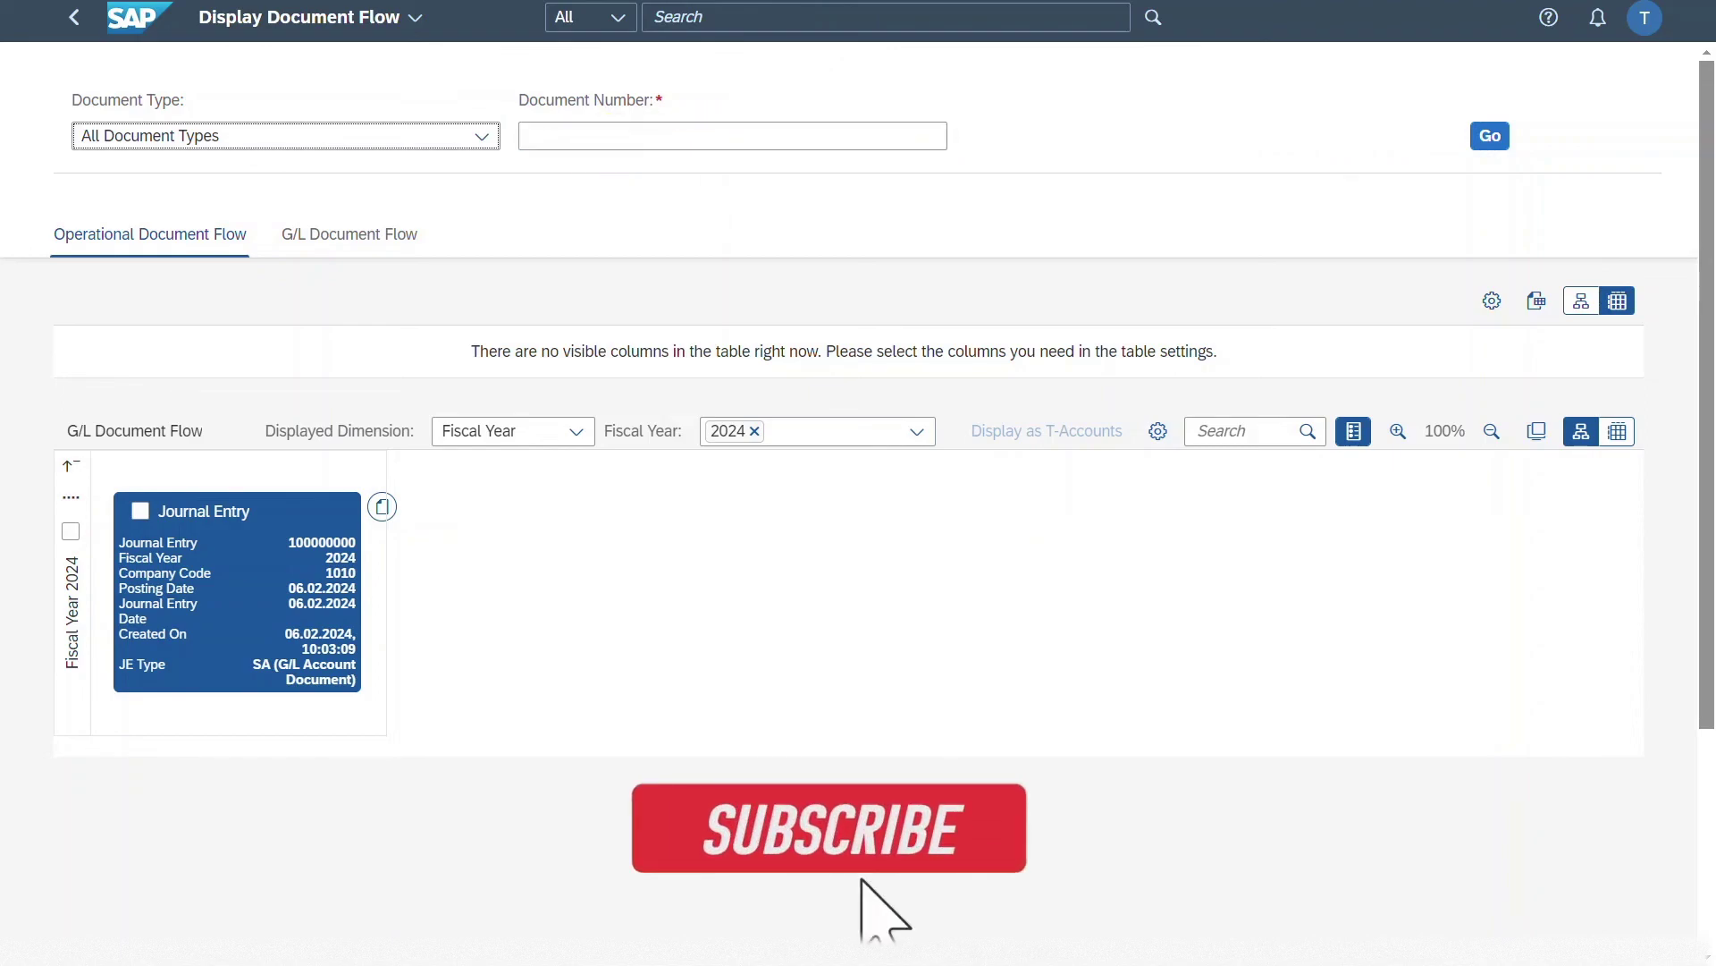